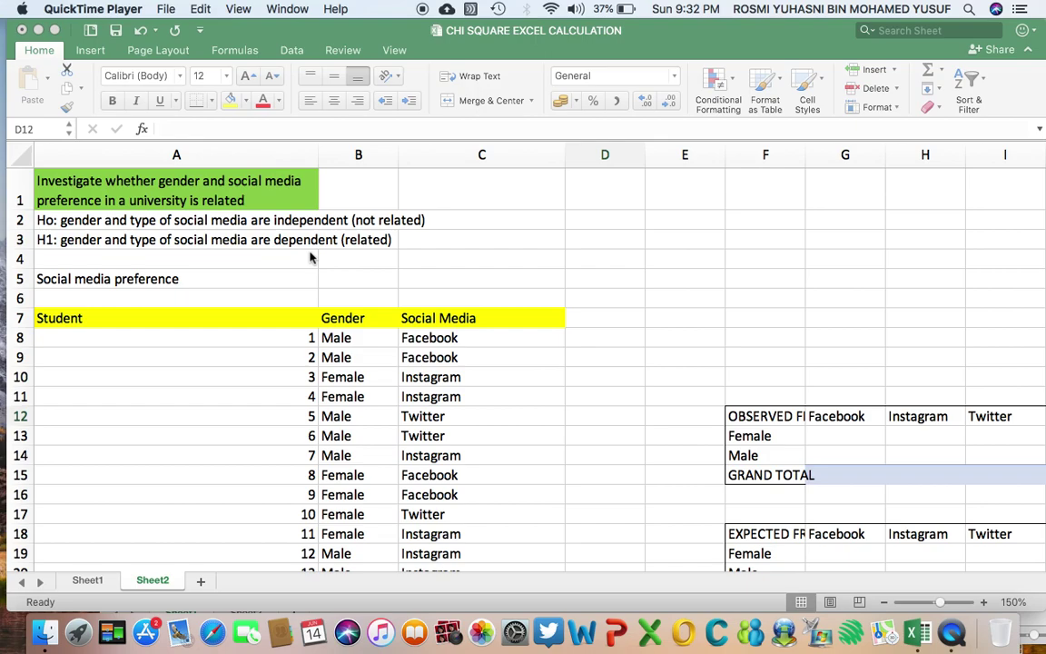
- Examine the hypotheses, the student gender and social media data, and the empty frequency tables beside them
scroll(238, 396, down, 10)
scroll(238, 397, down, 4)
scroll(319, 445, up, 15)
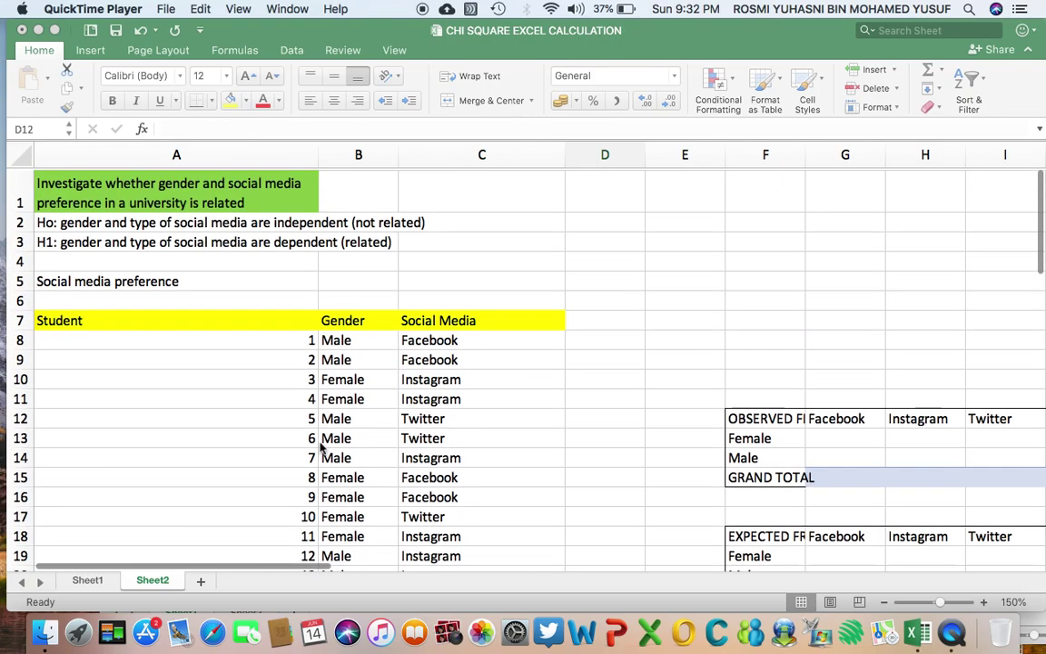
scroll(320, 445, down, 1)
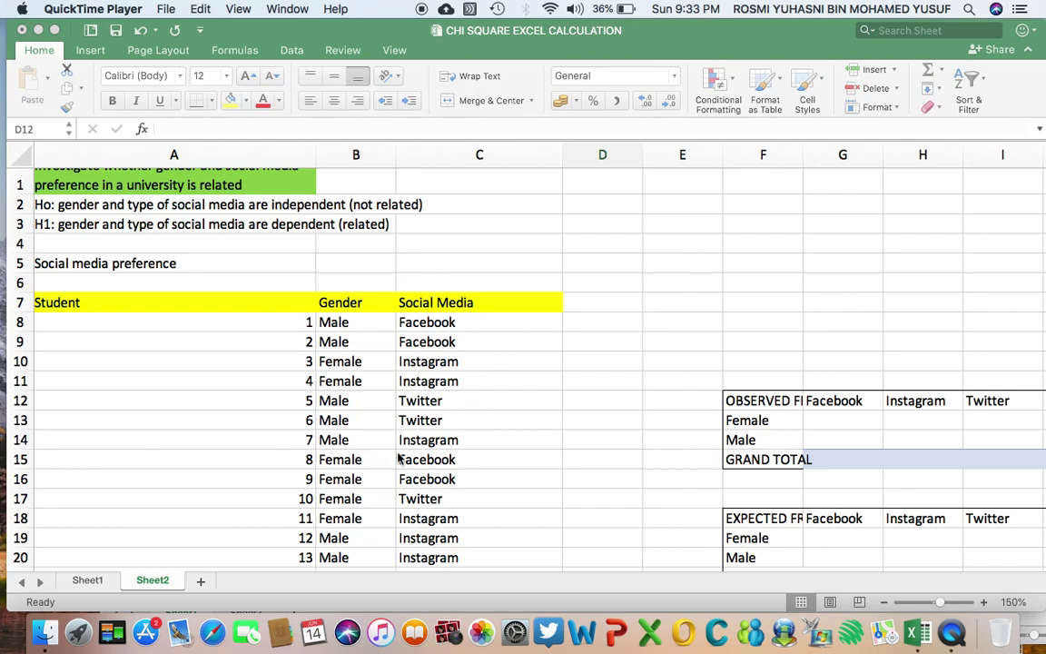
scroll(480, 364, down, 3)
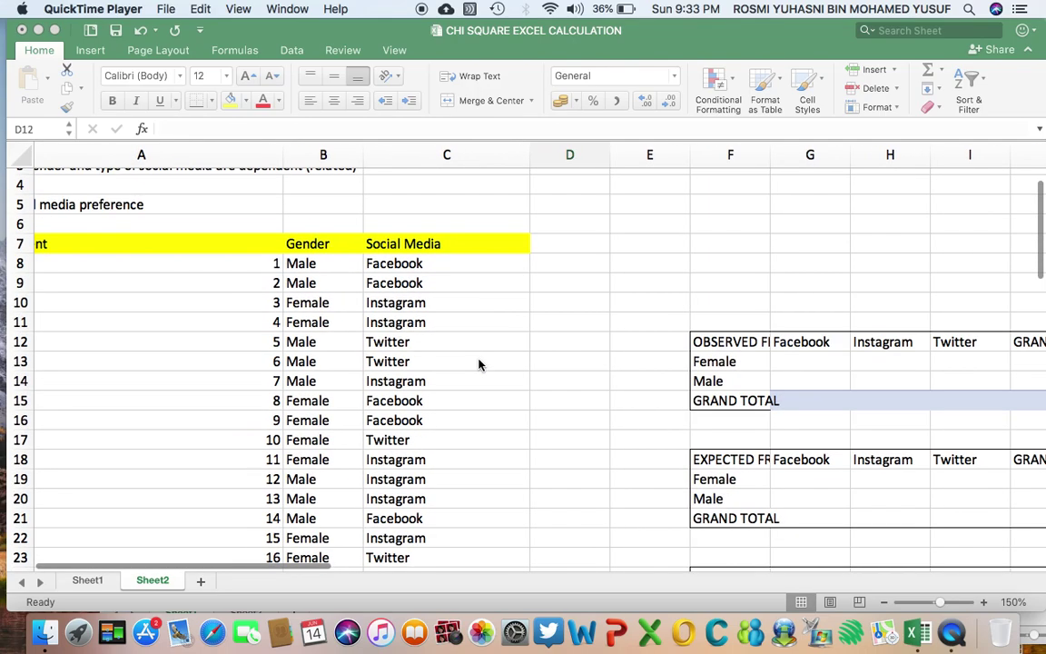
scroll(479, 364, up, 4)
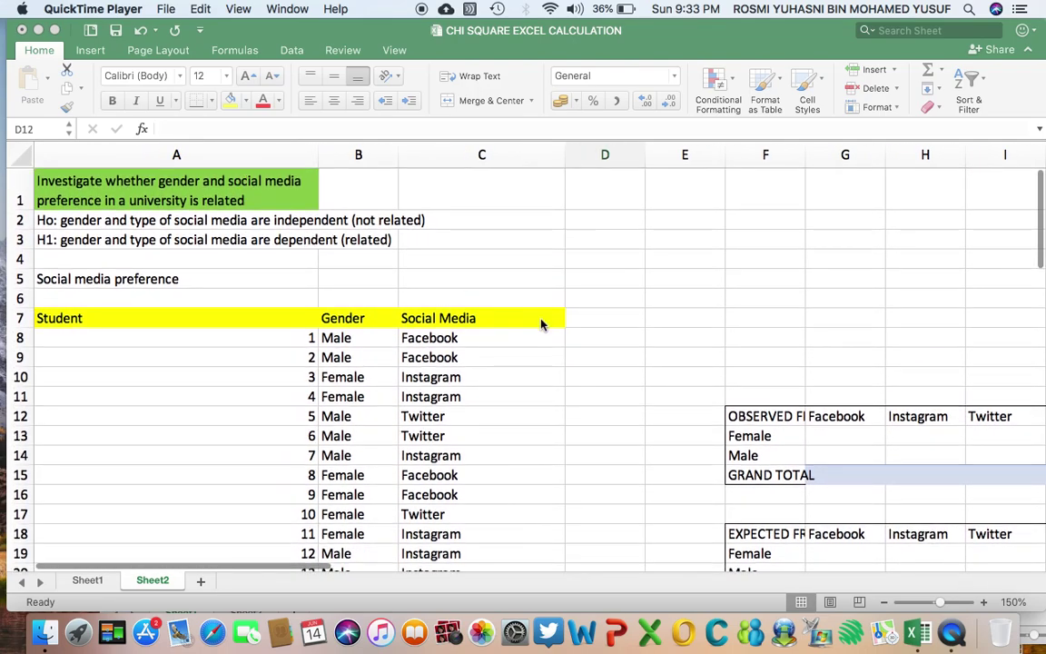
scroll(540, 323, down, 3)
scroll(540, 322, up, 4)
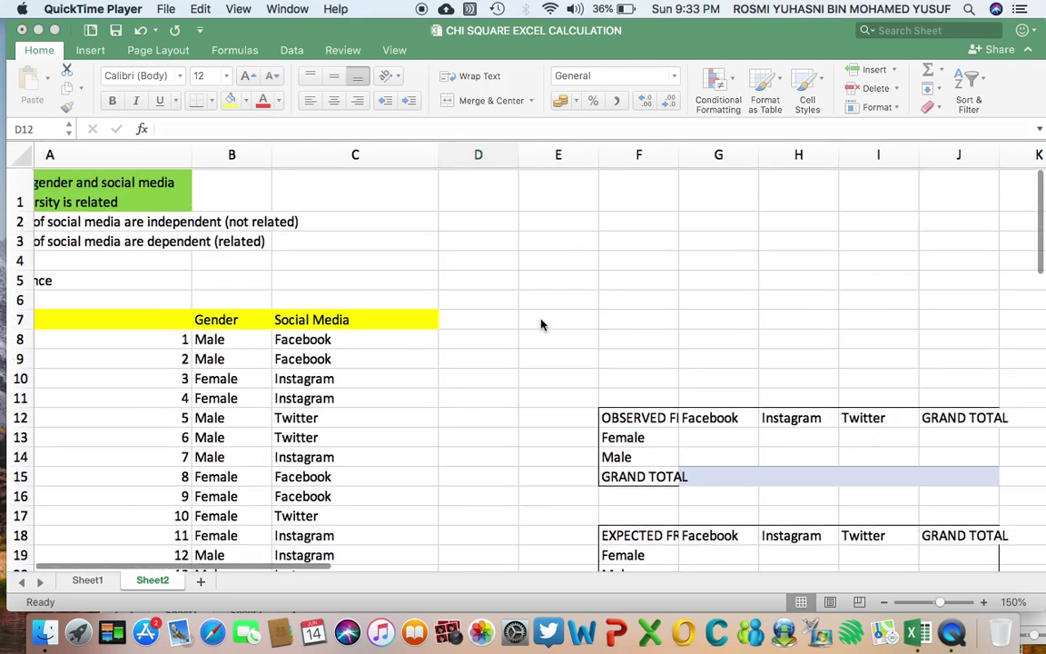
scroll(541, 324, right, 1)
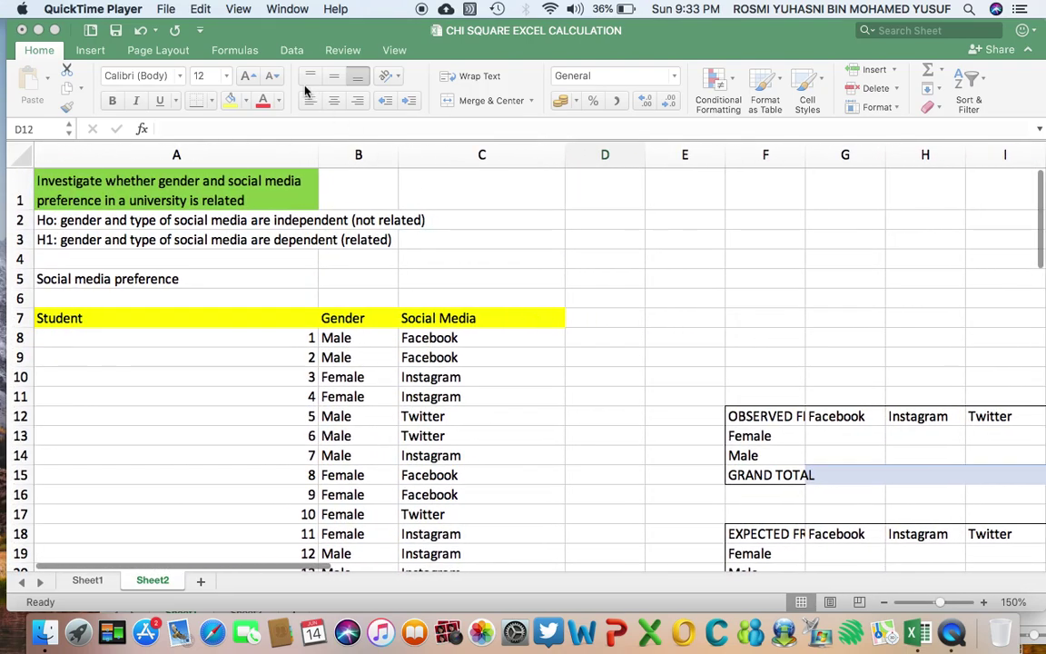
- Start a new PivotTable and set its source range to the Gender and Social Media columns, Sheet2!$B$7:$C$57
click(92, 51)
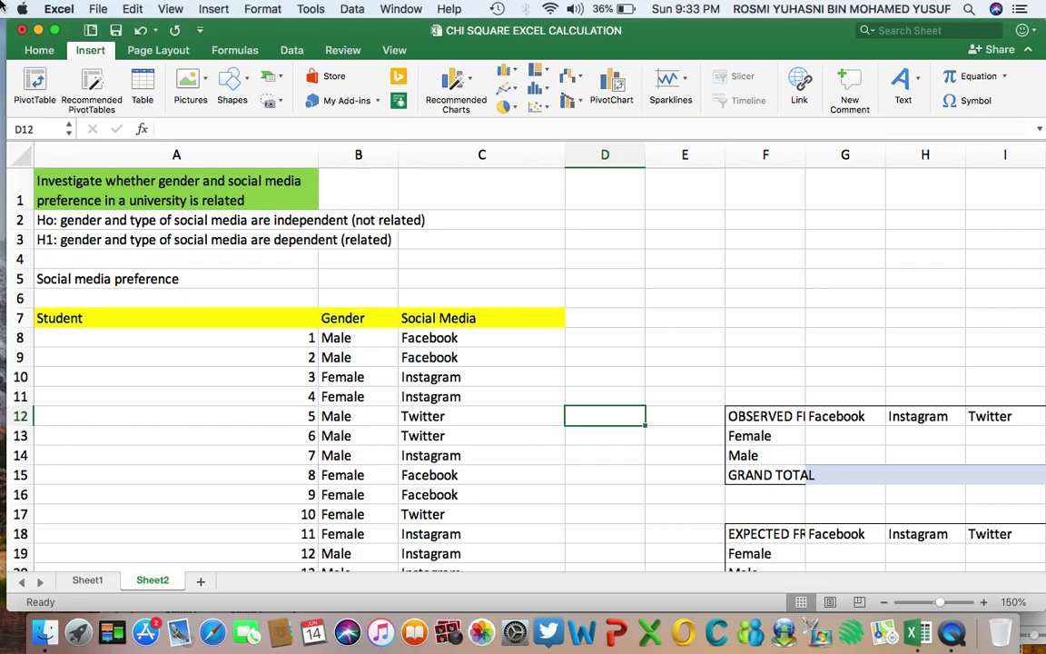
click(37, 81)
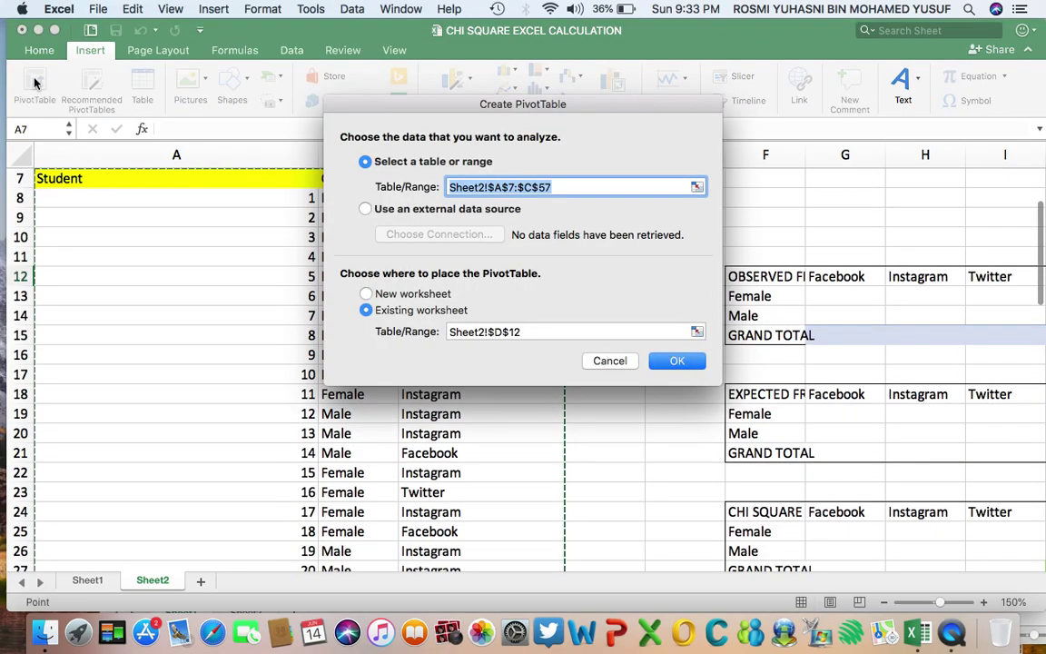
click(589, 188)
key(BackSpace)
key(BackSpace)
key(BackSpace)
key(BackSpace)
key(BackSpace)
key(BackSpace)
key(BackSpace)
key(BackSpace)
key(BackSpace)
key(BackSpace)
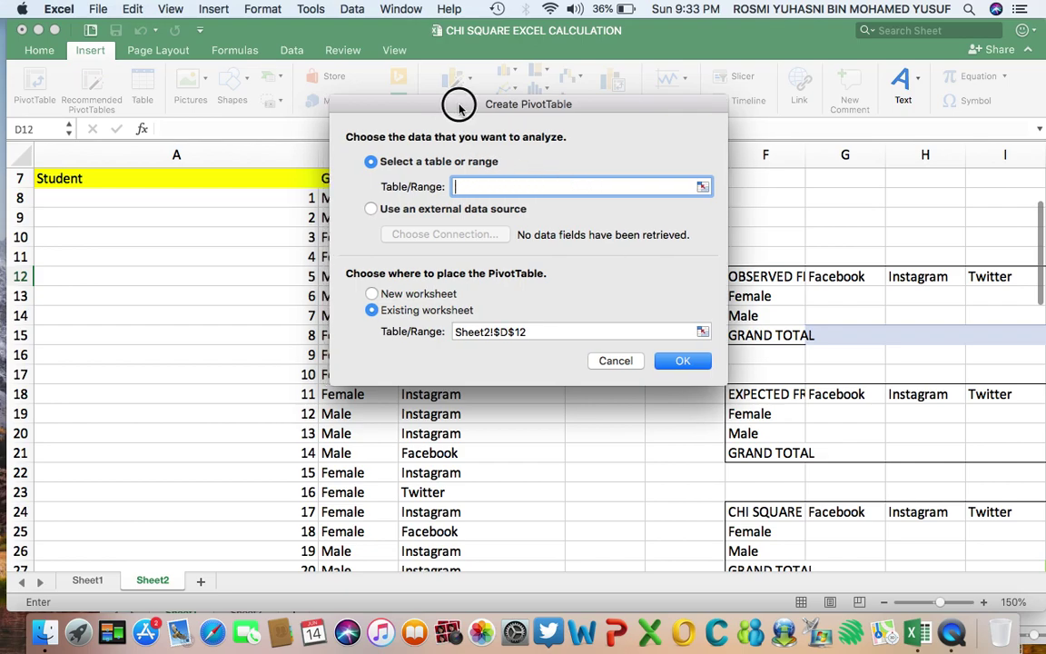
drag(444, 102, 803, 124)
scroll(273, 236, up, 1)
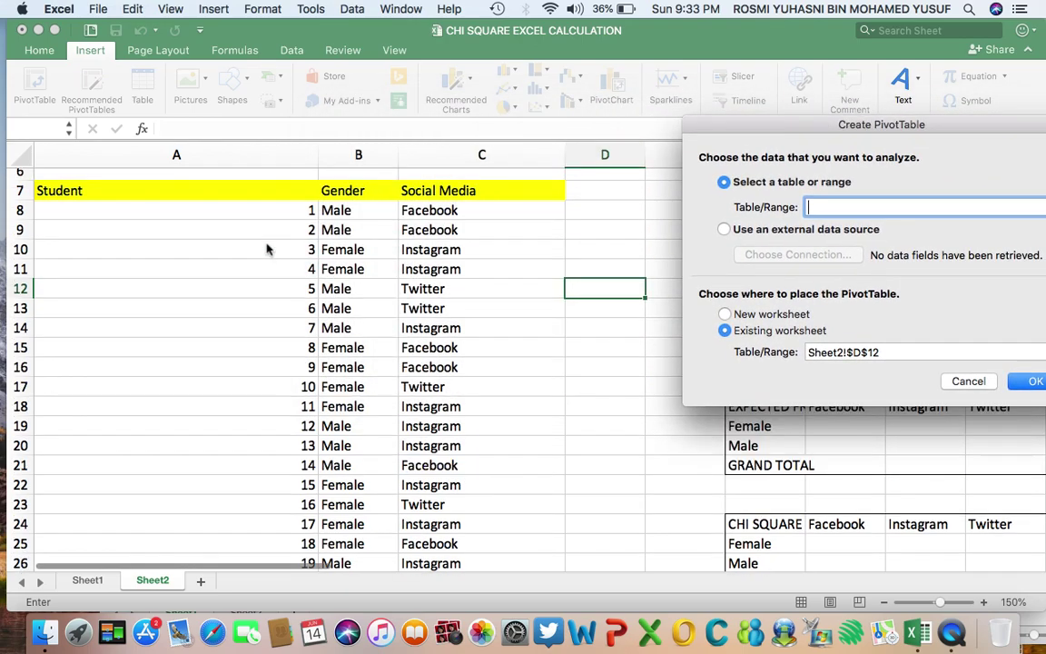
click(349, 192)
drag(348, 192, 509, 545)
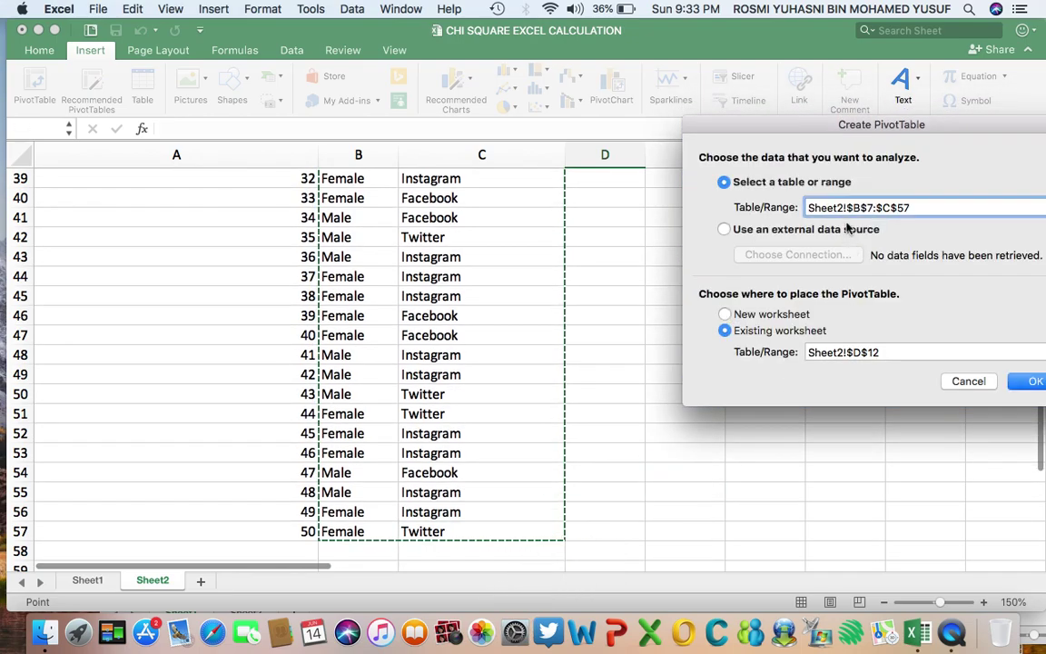
- Place the PivotTable on the existing worksheet at Sheet2!$O$2 and create it
click(895, 352)
key(BackSpace)
key(BackSpace)
key(BackSpace)
key(BackSpace)
key(BackSpace)
key(BackSpace)
key(BackSpace)
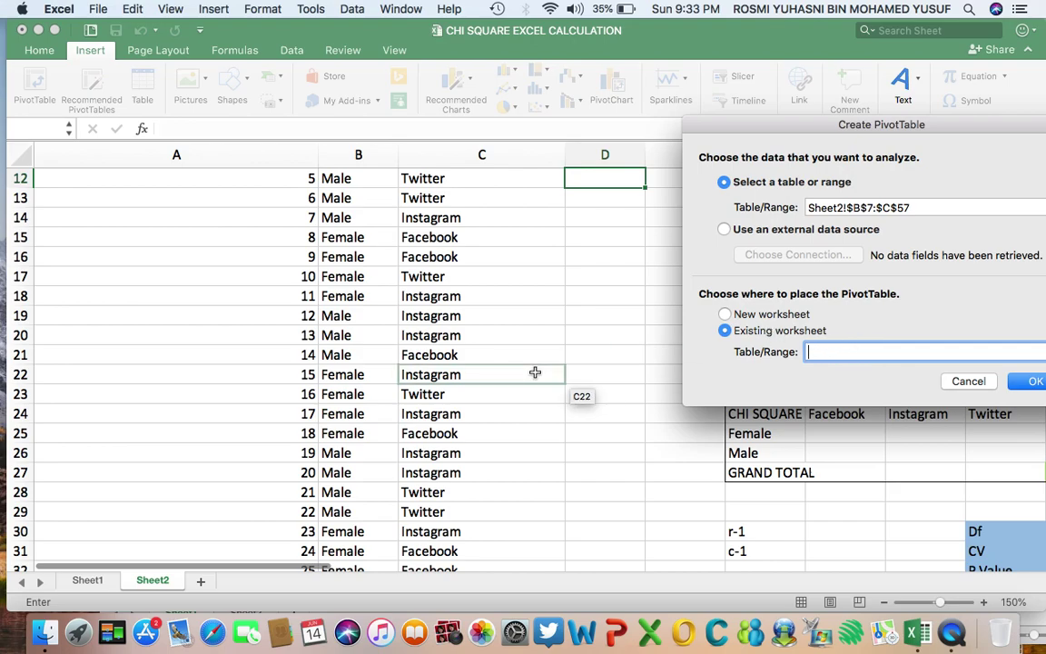
scroll(535, 371, right, 10)
scroll(535, 372, up, 10)
scroll(535, 377, left, 4)
scroll(534, 377, right, 1)
click(552, 219)
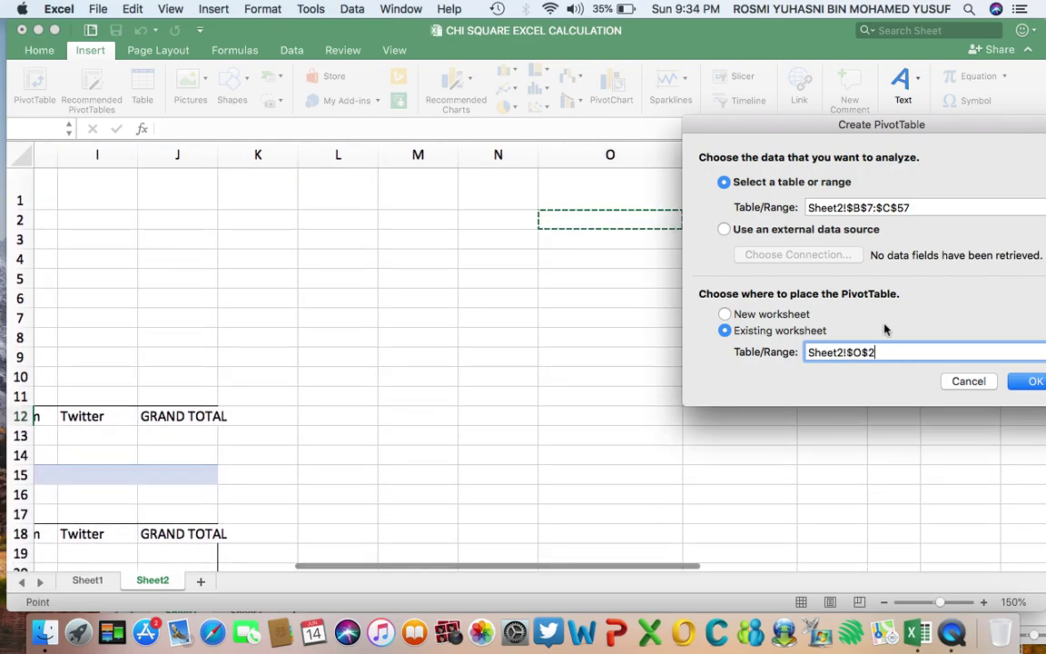
click(1032, 383)
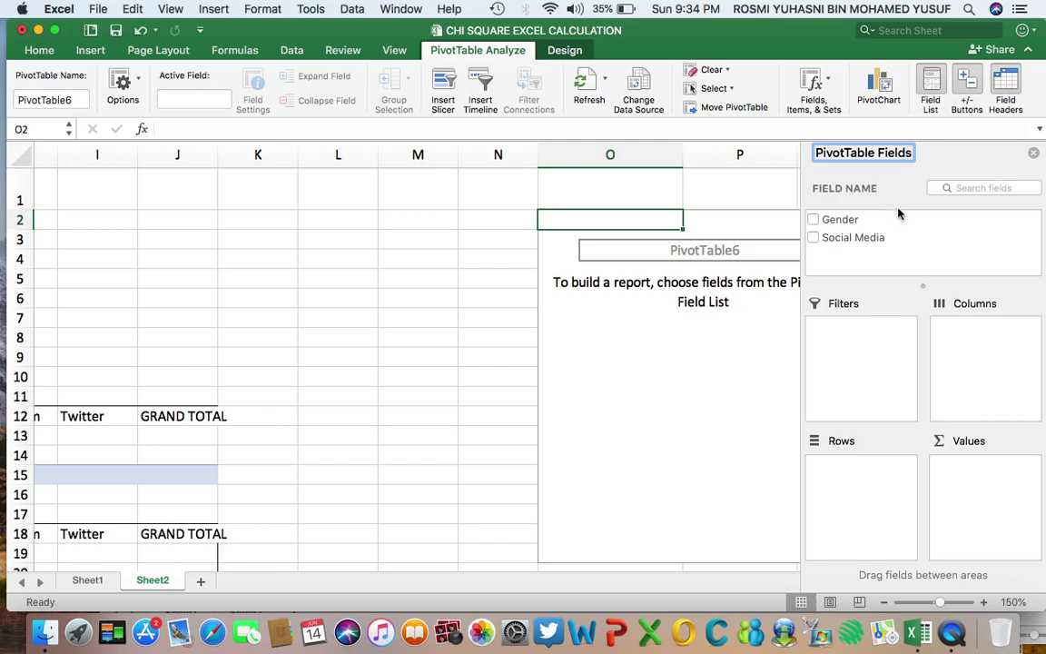
- Build the PivotTable with Gender as rows, Social Media as columns and Count of Social Media as values, and close the field list
drag(852, 218, 871, 495)
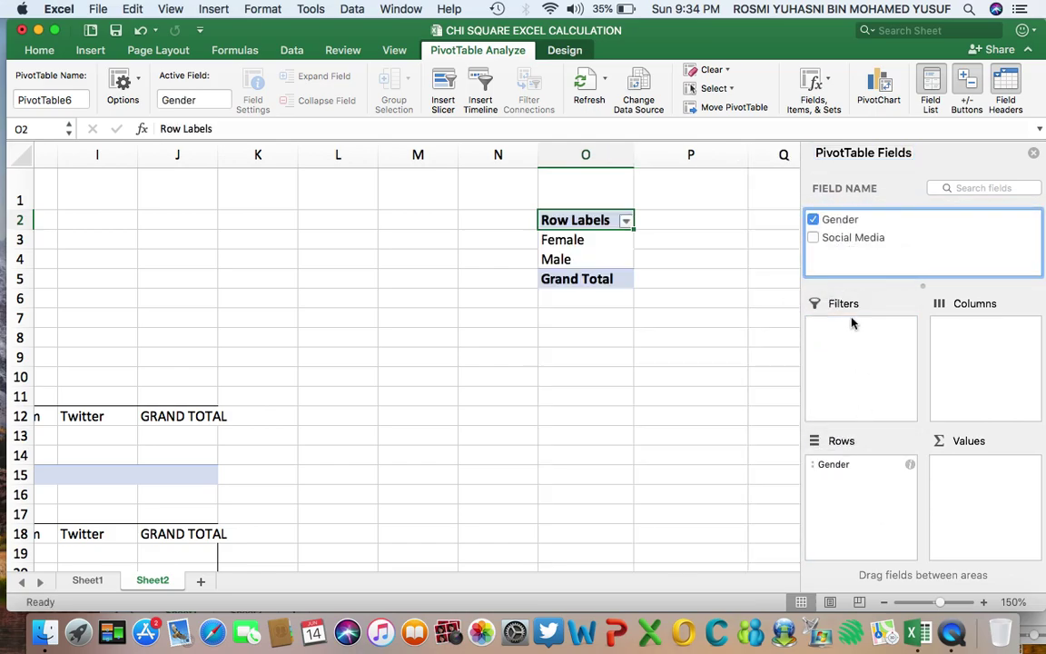
drag(846, 239, 988, 362)
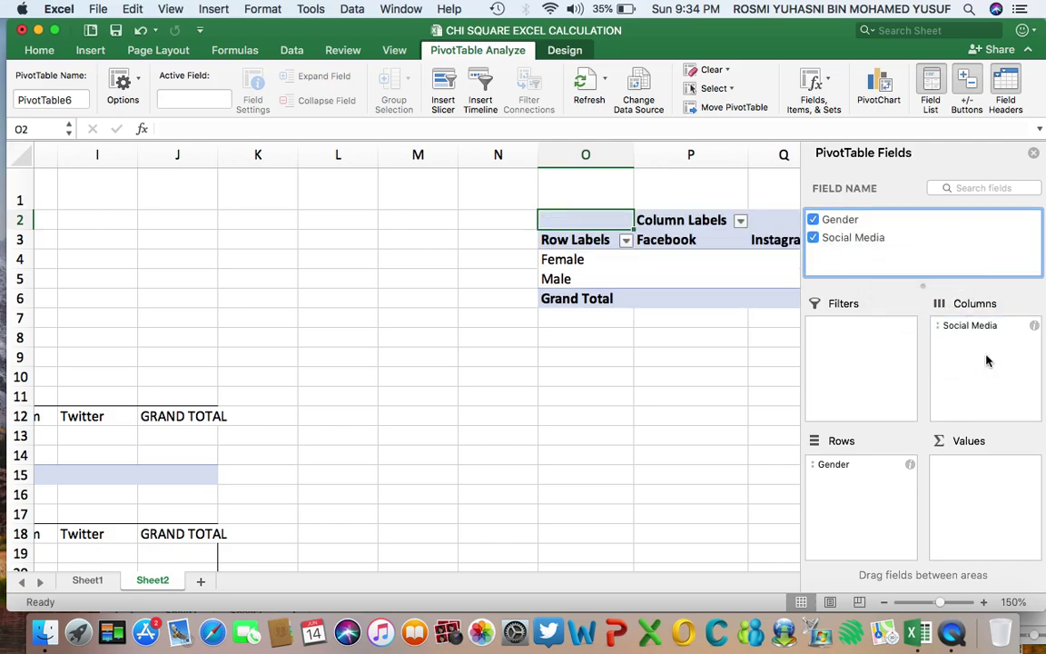
drag(859, 237, 991, 473)
scroll(642, 379, right, 5)
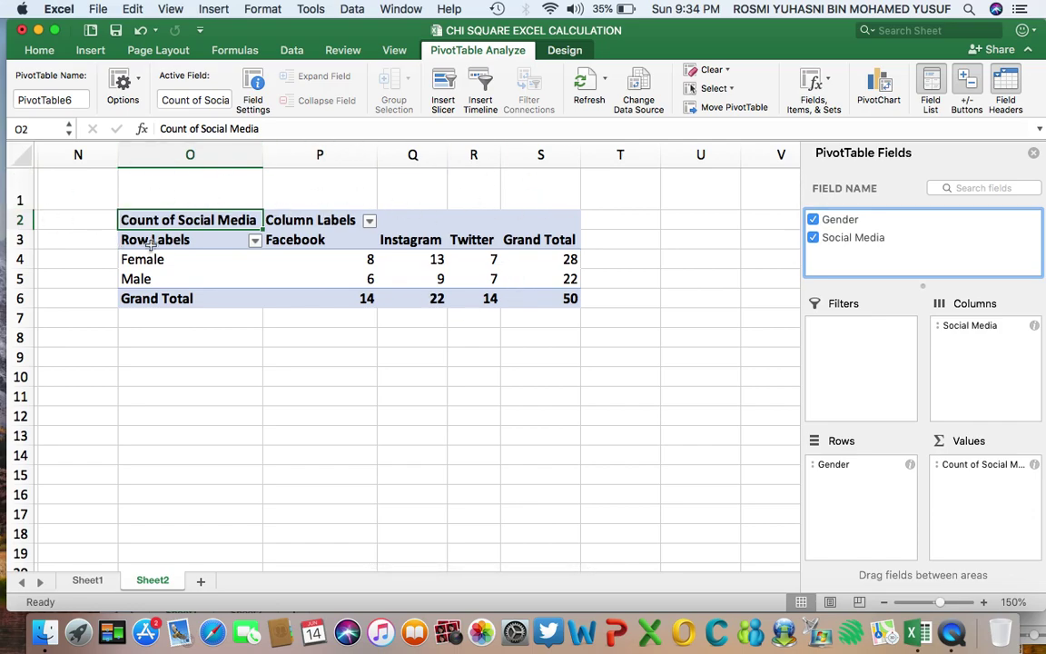
click(1034, 154)
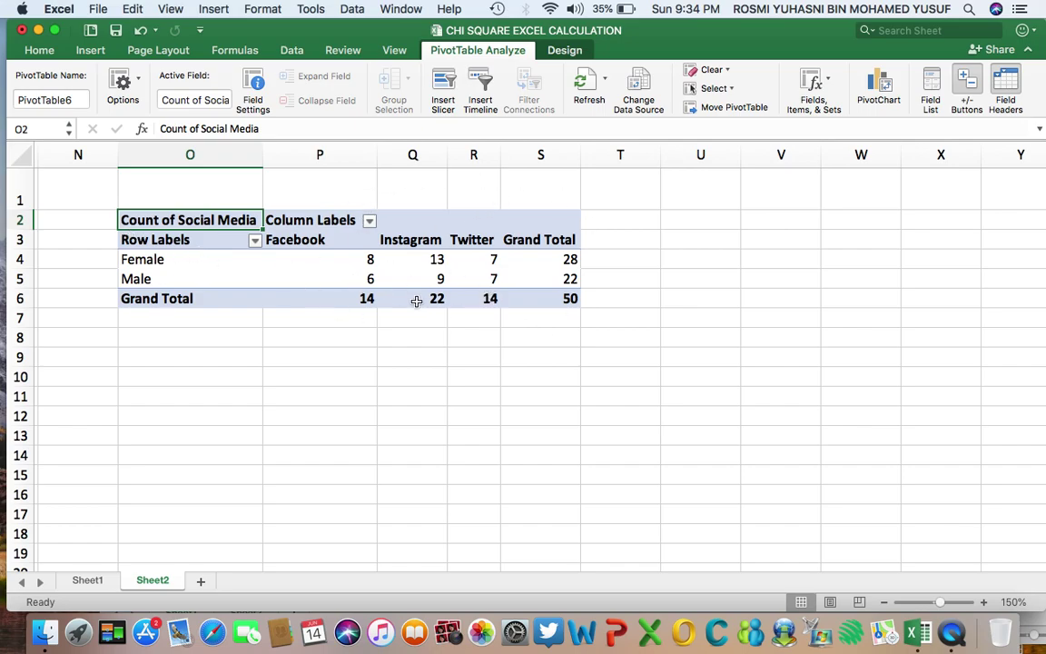
- Widen column F until the OBSERVED FREQUENCY, EXPECTED FREQUENCY and CHI SQUARE VALUE headings fit in full
scroll(300, 370, left, 6)
scroll(301, 371, right, 3)
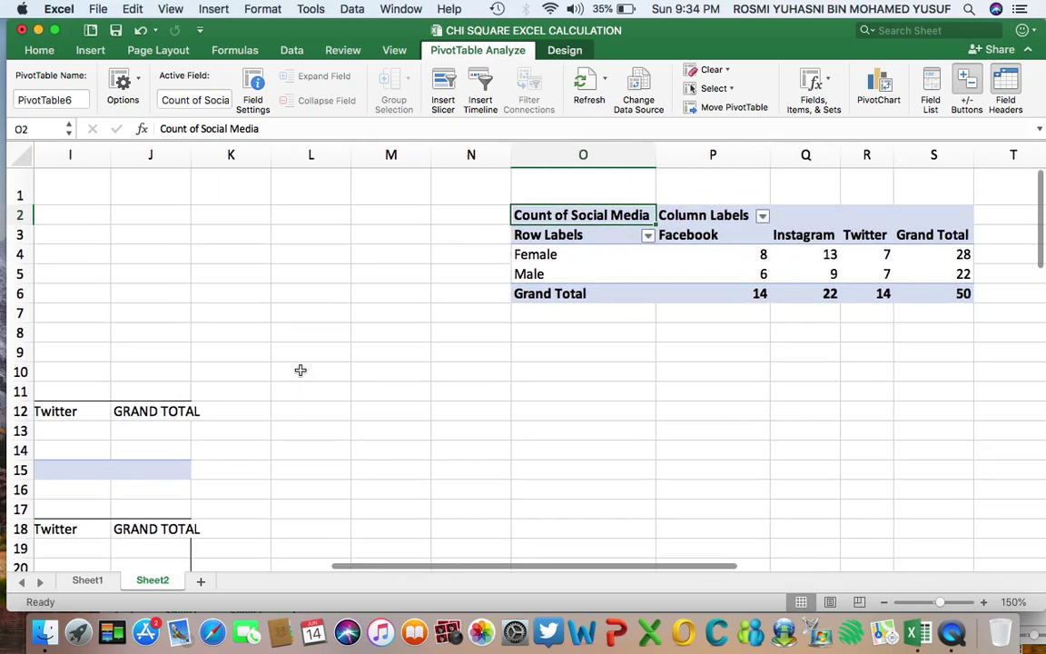
scroll(301, 371, right, 1)
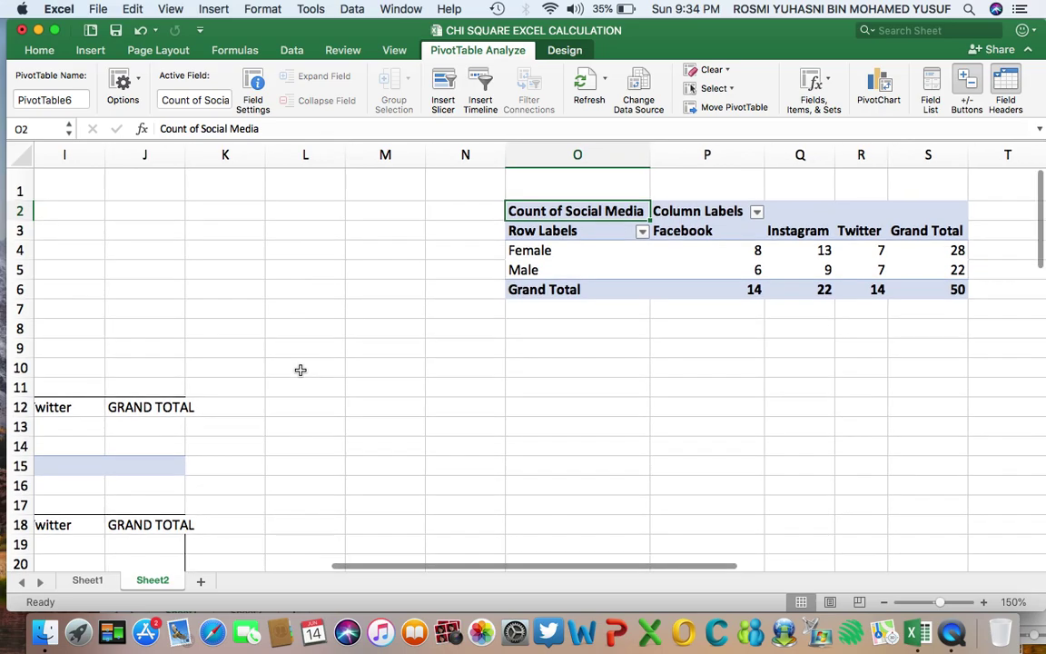
scroll(300, 371, left, 6)
scroll(301, 371, down, 4)
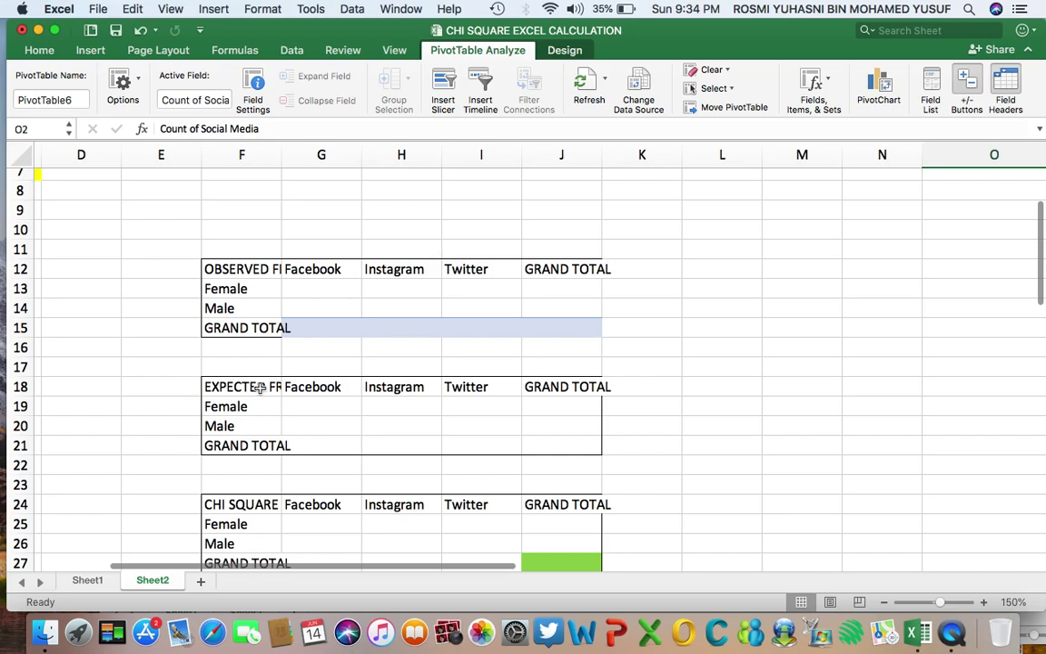
scroll(234, 351, down, 3)
scroll(366, 426, up, 1)
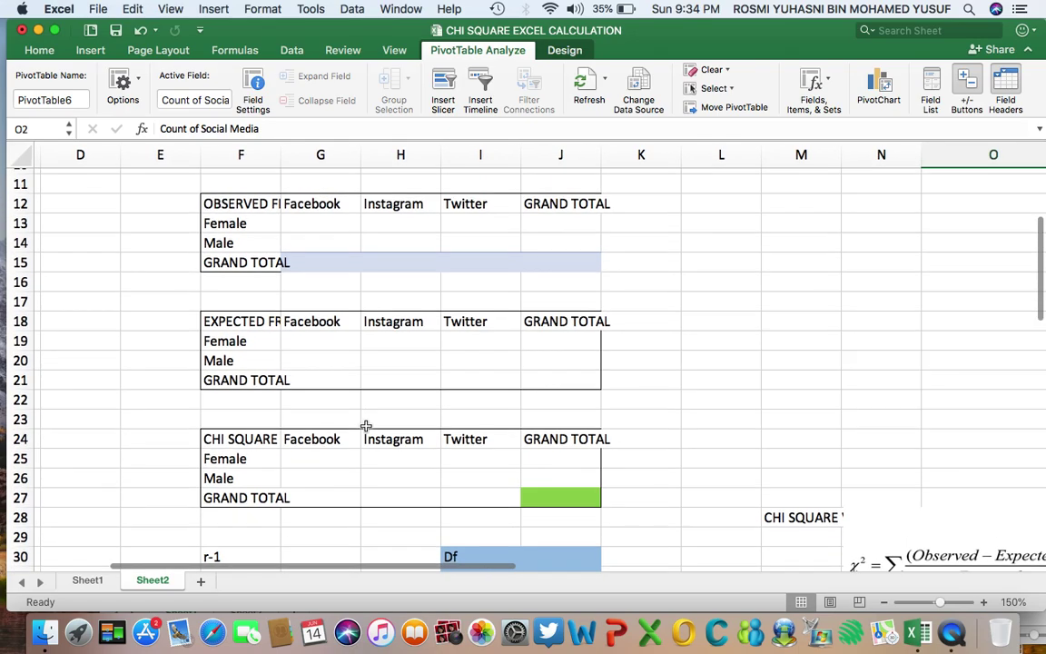
scroll(366, 426, up, 2)
scroll(366, 426, left, 1)
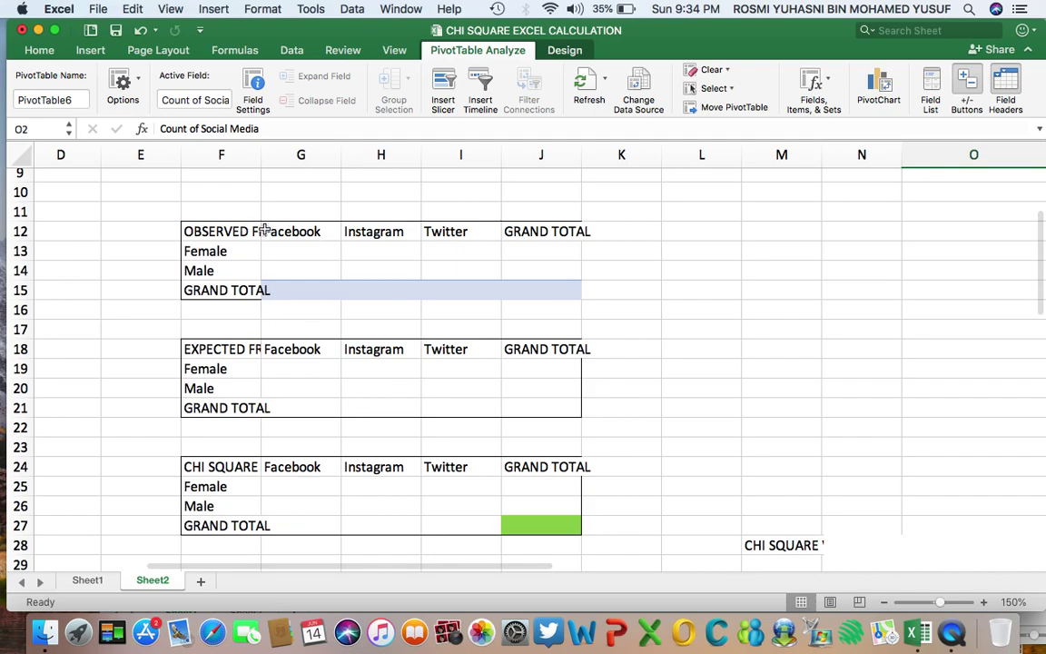
drag(260, 151, 376, 153)
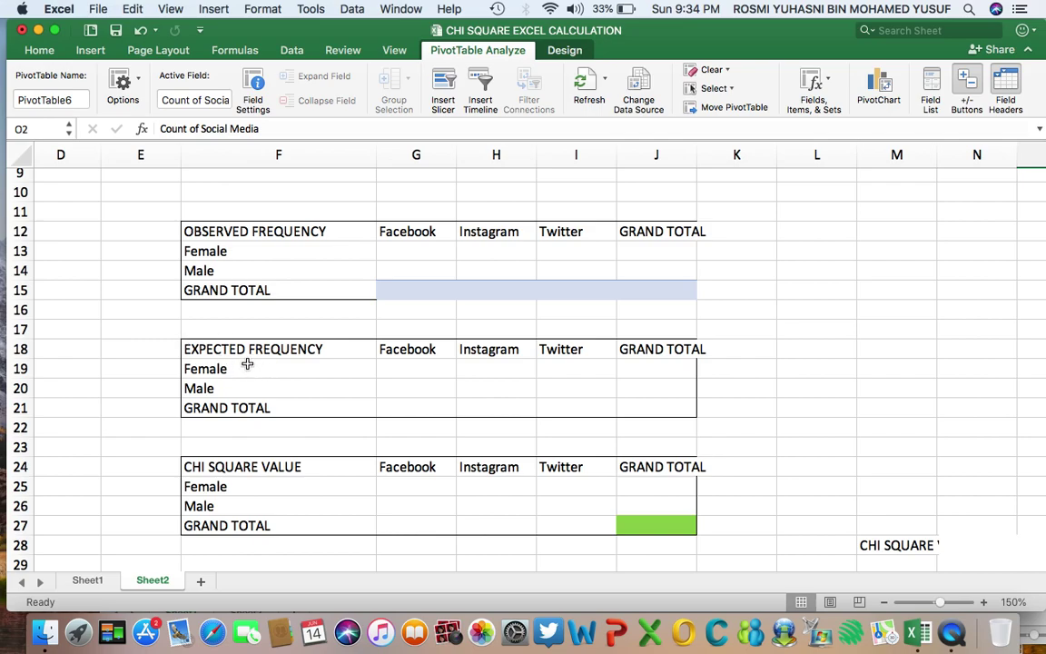
- Examine the expected frequency, chi square and decision-making sections, and compare the observed frequency layout with the PivotTable
scroll(247, 364, down, 4)
scroll(231, 351, up, 1)
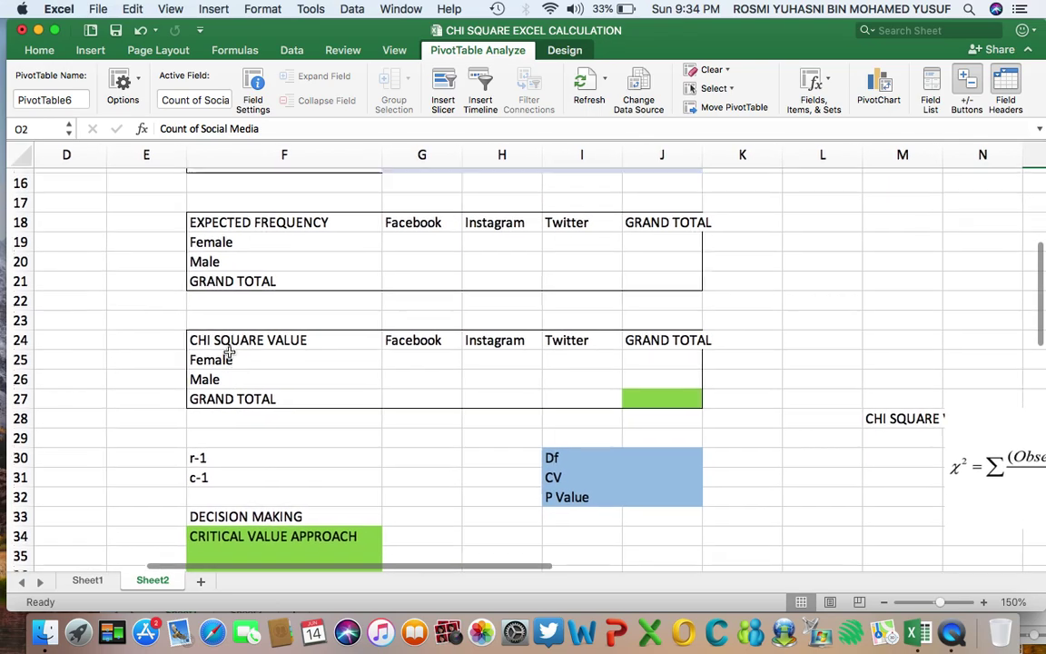
scroll(259, 374, down, 3)
scroll(259, 374, right, 2)
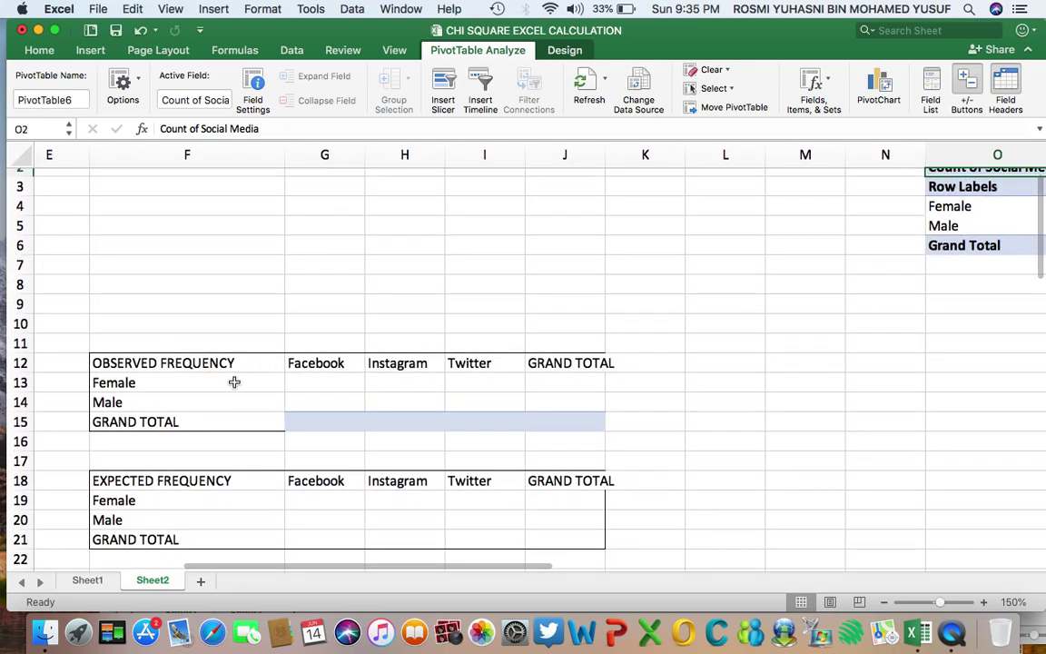
scroll(490, 412, right, 5)
scroll(490, 413, up, 1)
scroll(490, 413, left, 1)
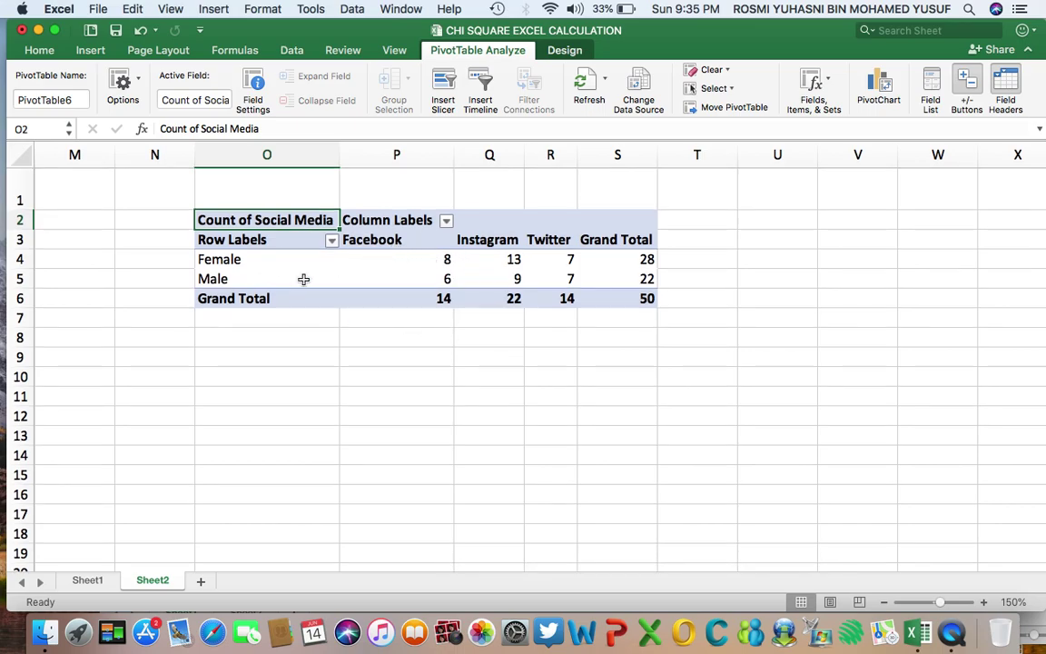
scroll(200, 313, left, 6)
scroll(200, 315, right, 1)
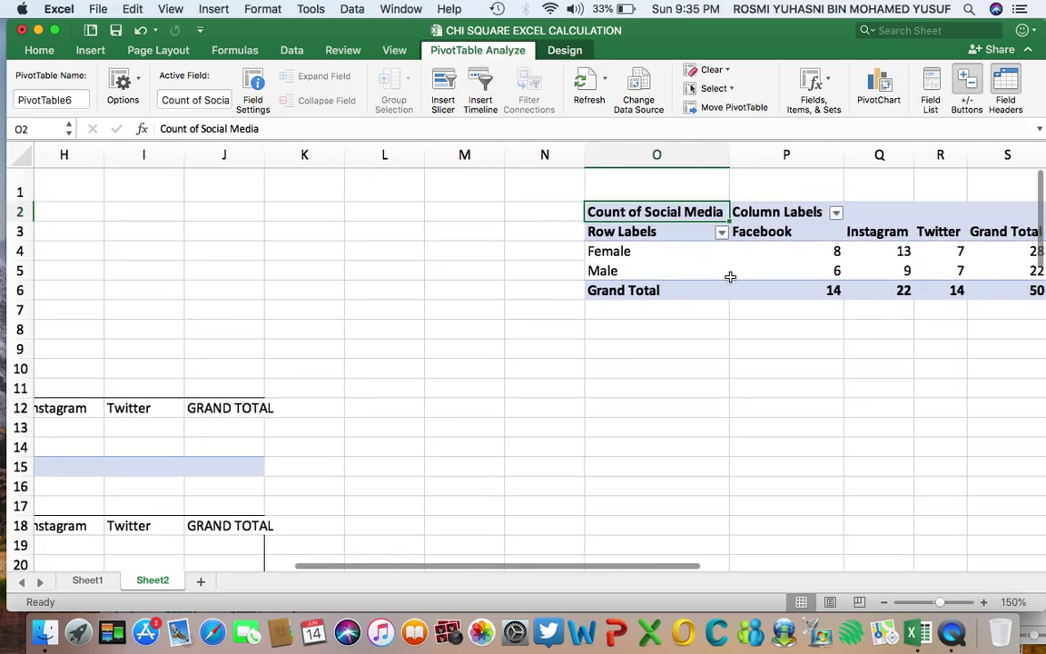
scroll(731, 276, right, 2)
scroll(731, 275, down, 1)
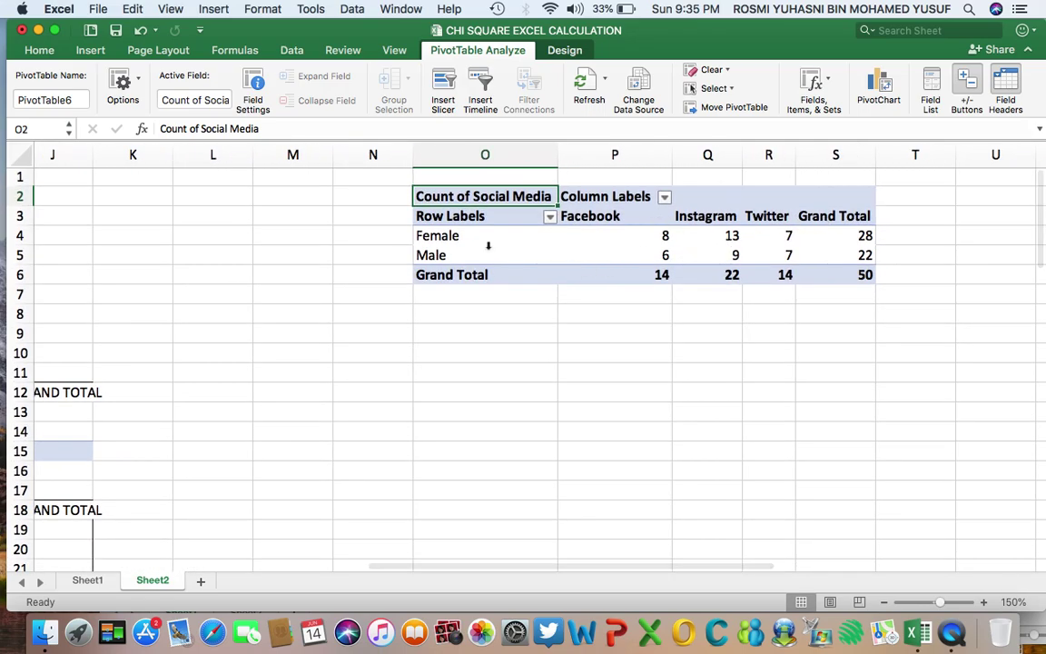
drag(623, 235, 835, 280)
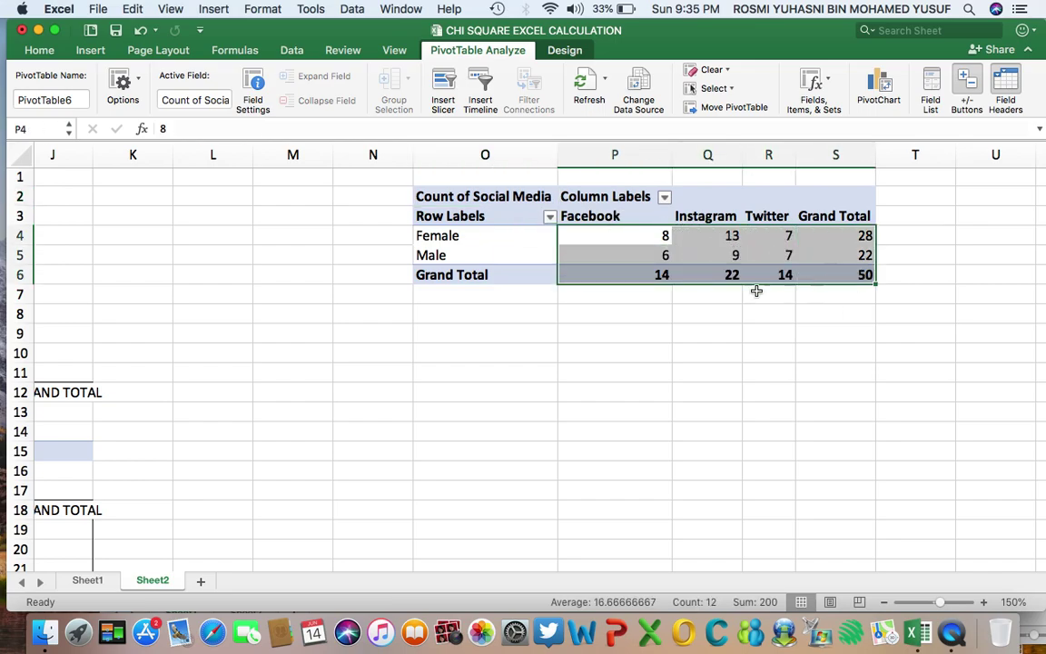
scroll(478, 336, left, 10)
scroll(478, 336, down, 5)
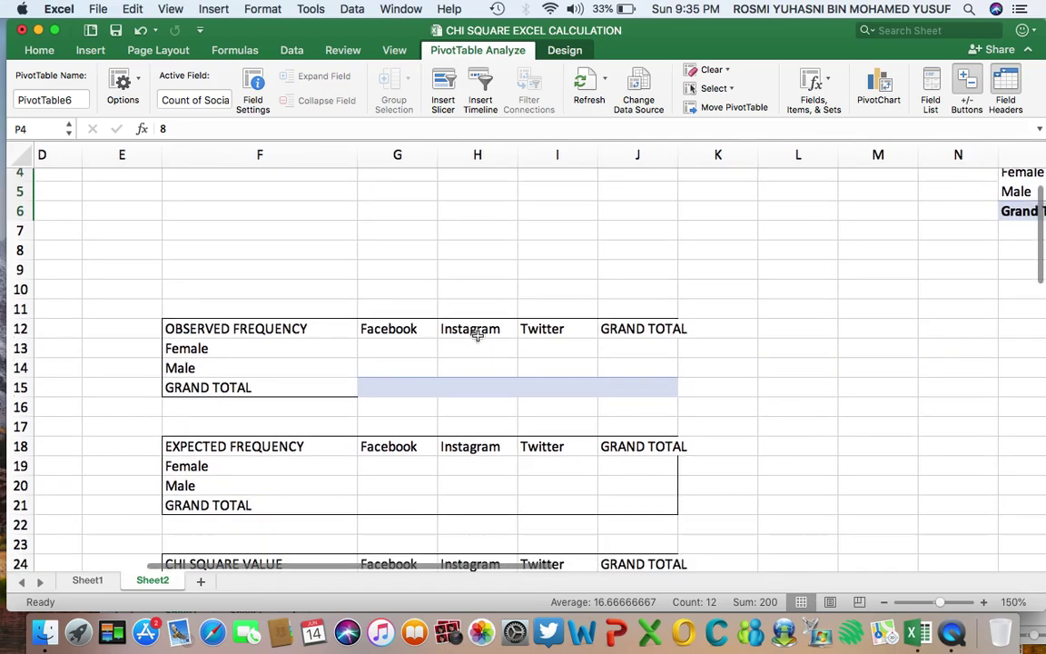
click(385, 317)
drag(385, 316, 607, 351)
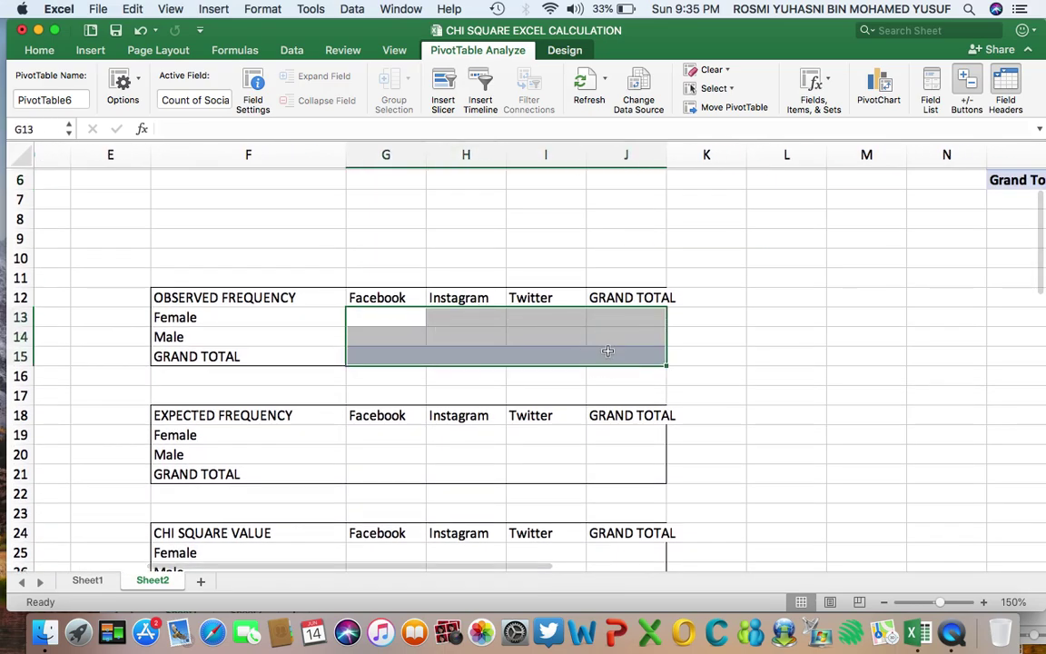
right_click(402, 316)
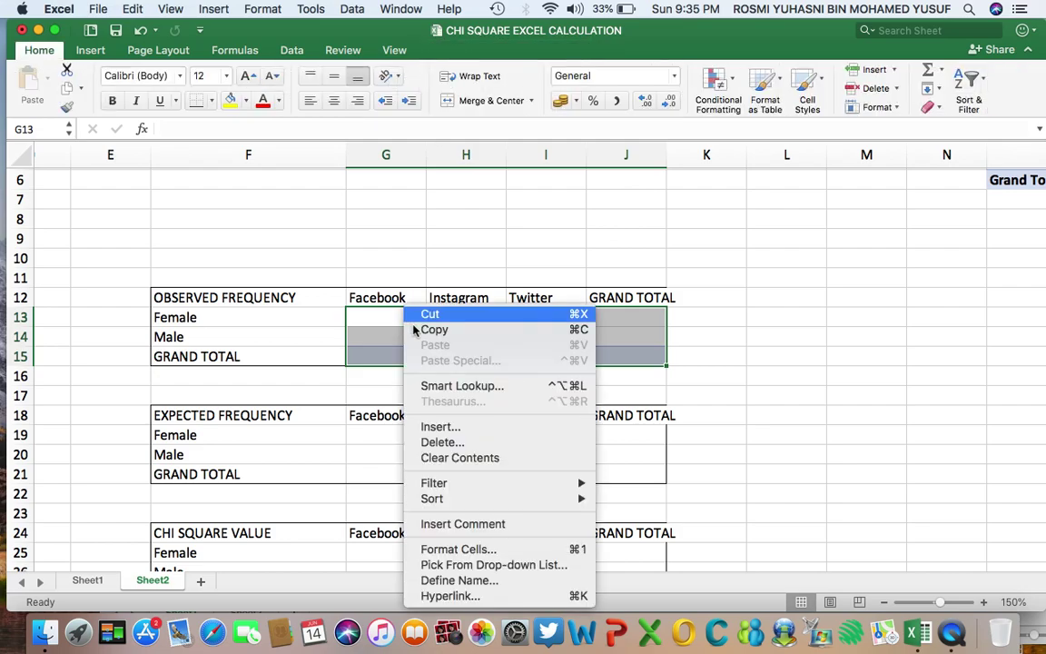
click(869, 368)
- Copy the PivotTable's counts and totals from P4:S6 and paste them into the observed frequency table at G13:J15
scroll(869, 368, right, 5)
scroll(869, 367, up, 3)
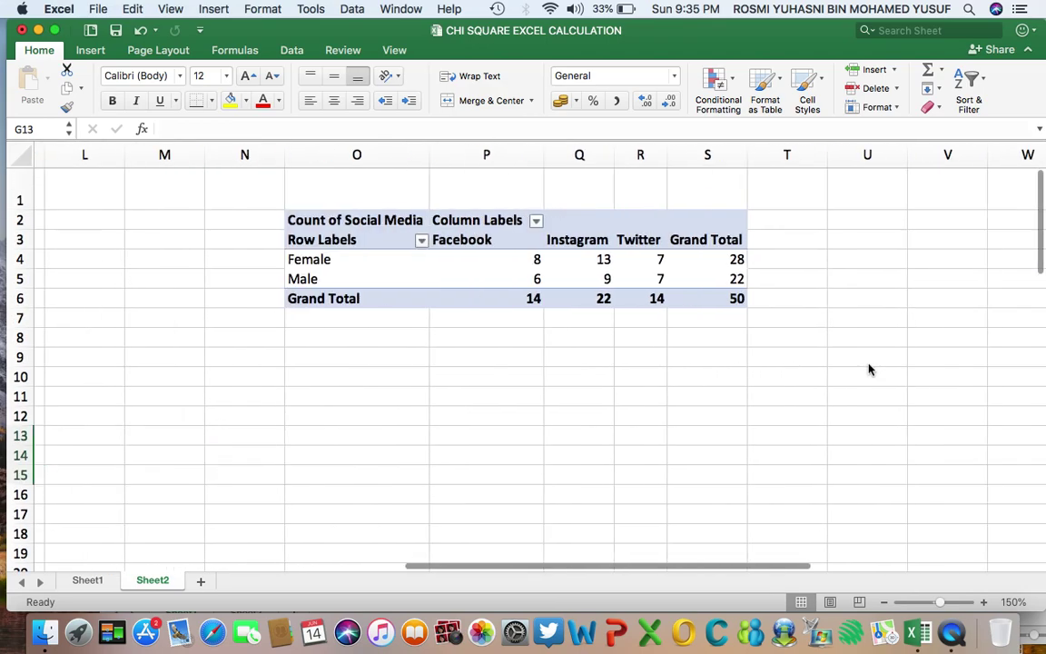
drag(526, 261, 723, 302)
right_click(693, 278)
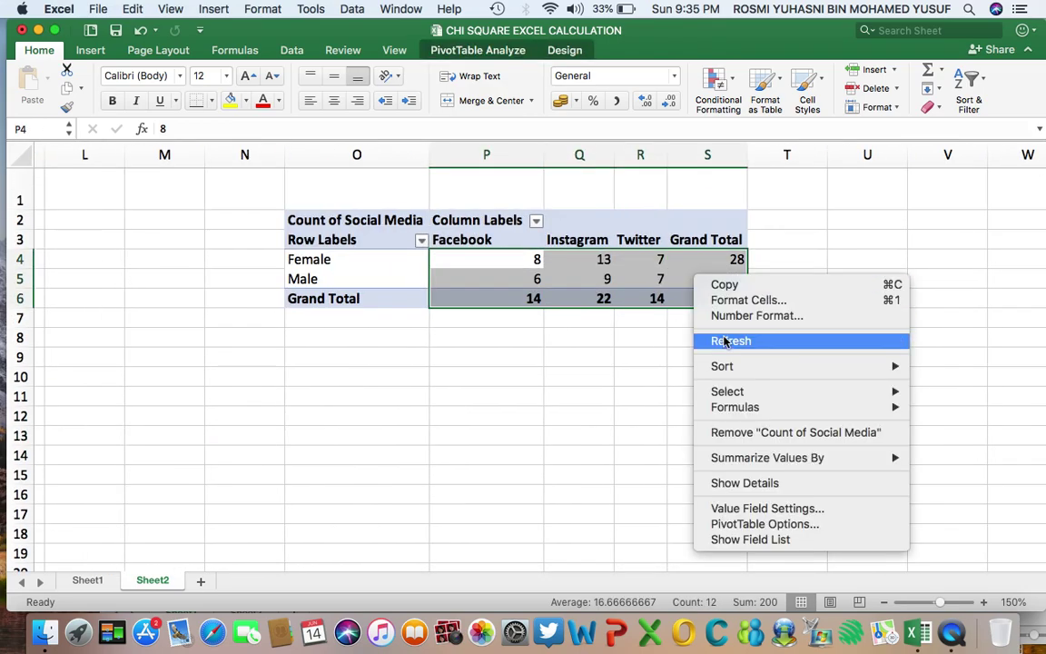
click(724, 285)
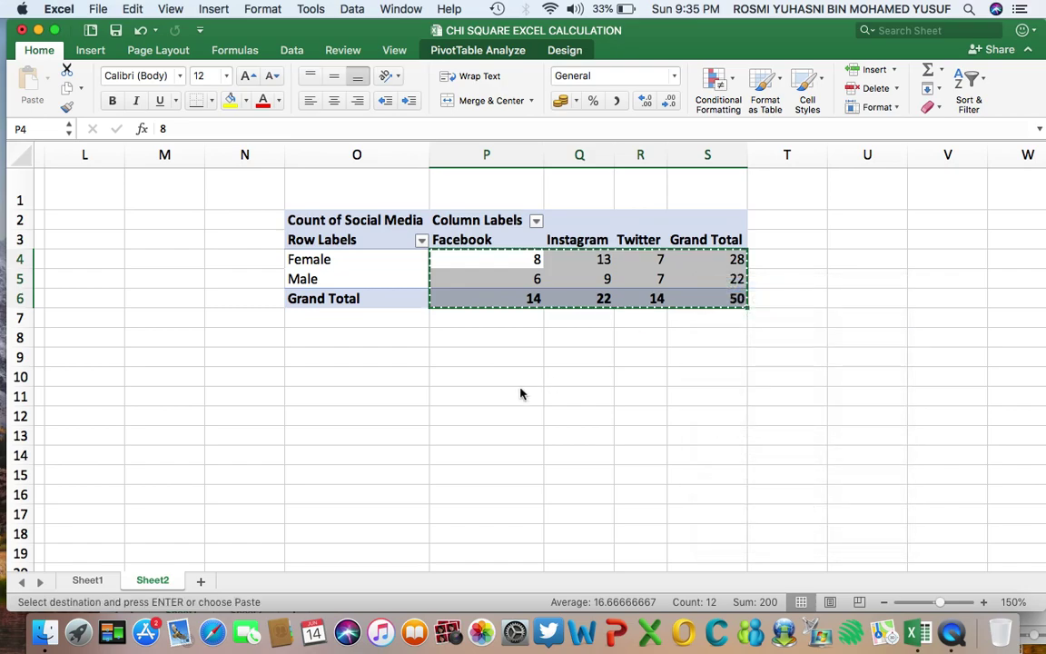
scroll(520, 394, left, 10)
scroll(523, 392, right, 2)
scroll(524, 392, down, 2)
drag(514, 394, 754, 434)
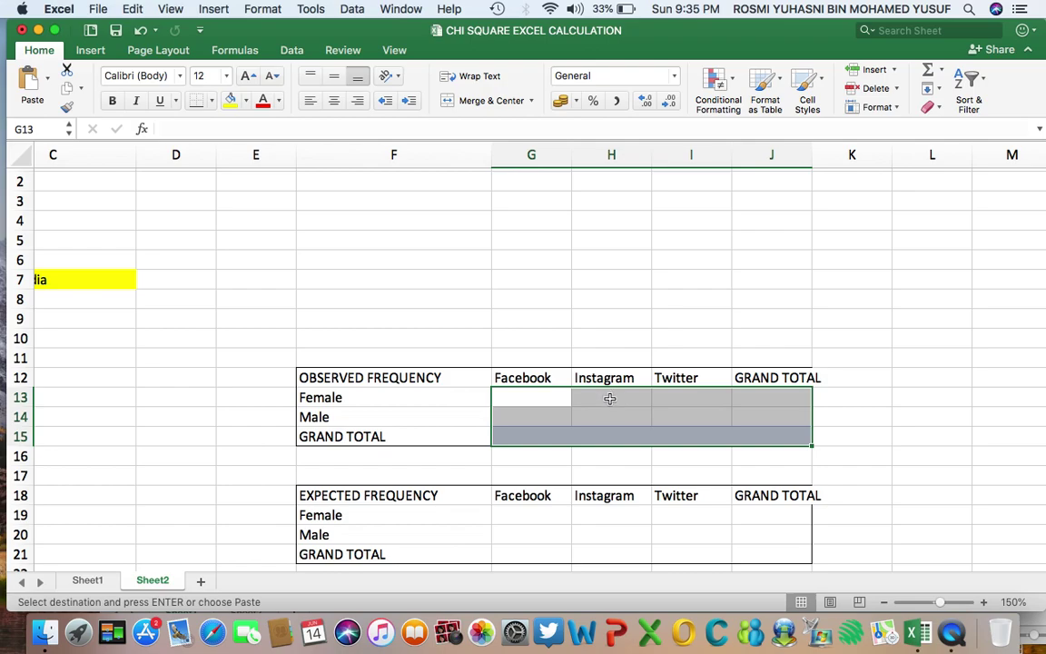
right_click(609, 398)
click(648, 351)
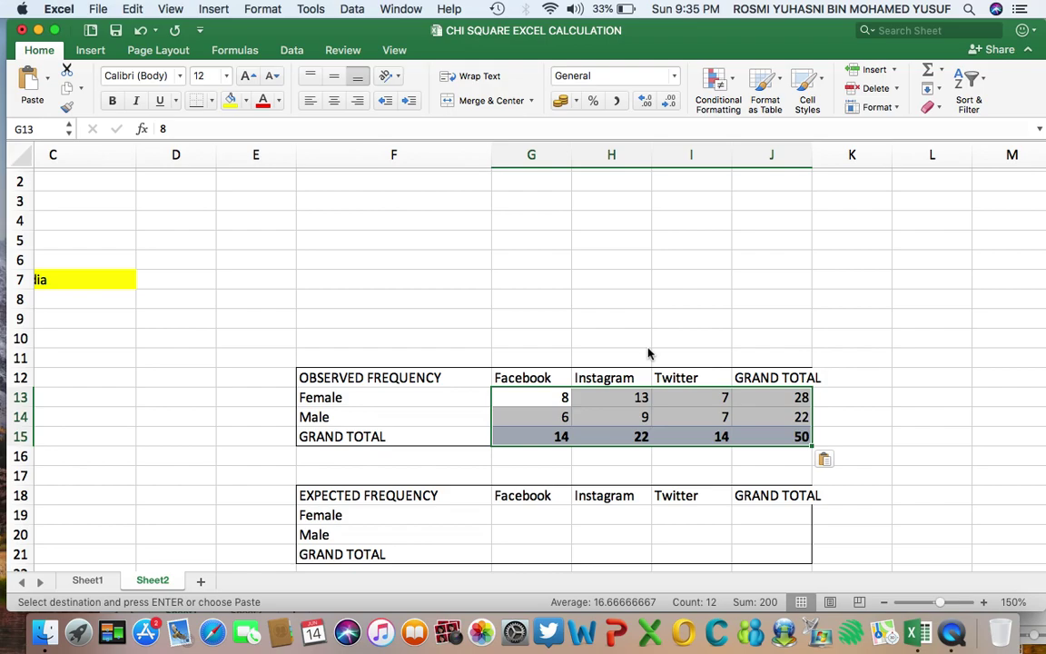
- Start a plain-text note in M18, beside the expected frequency table, reading "GRAND TOTAL OF COLUMN 1" without an equals sign
scroll(411, 470, down, 5)
scroll(411, 470, right, 3)
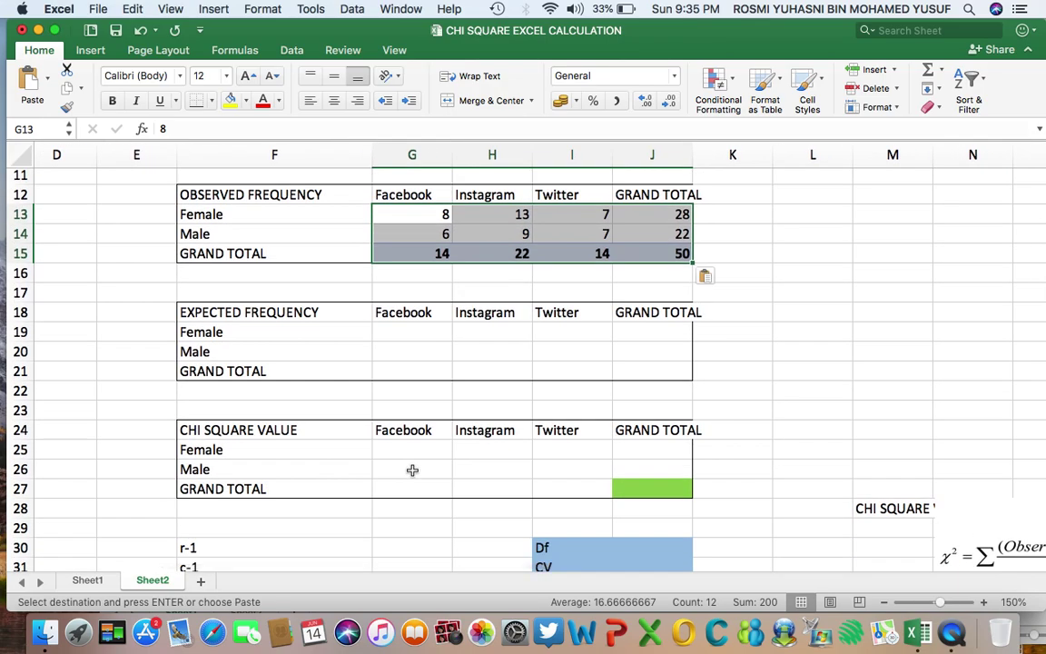
scroll(560, 437, right, 3)
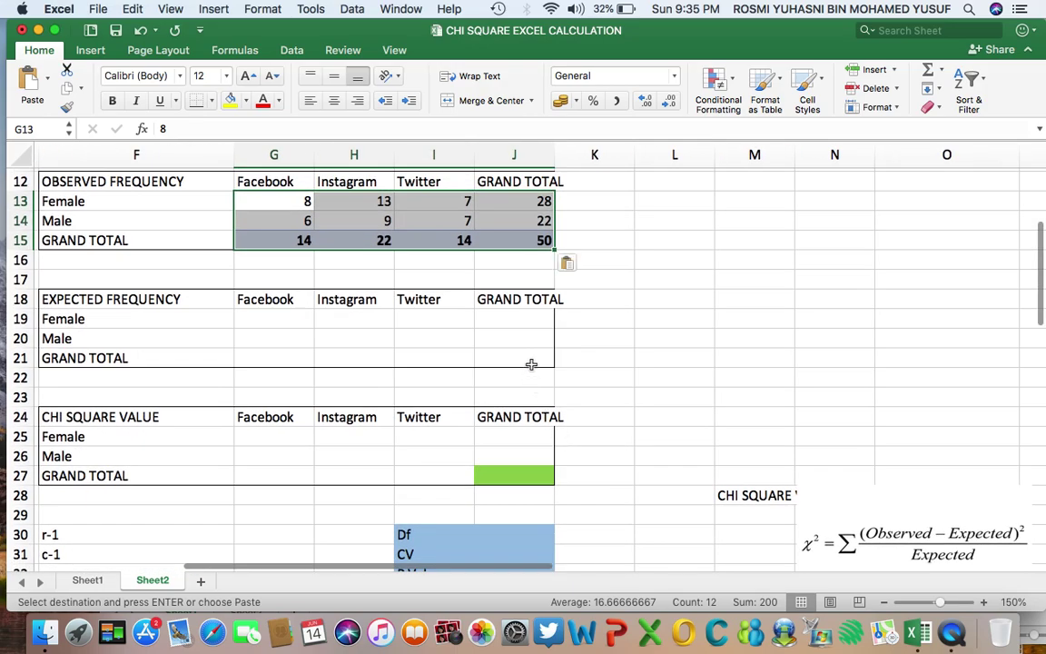
click(736, 299)
text(=)
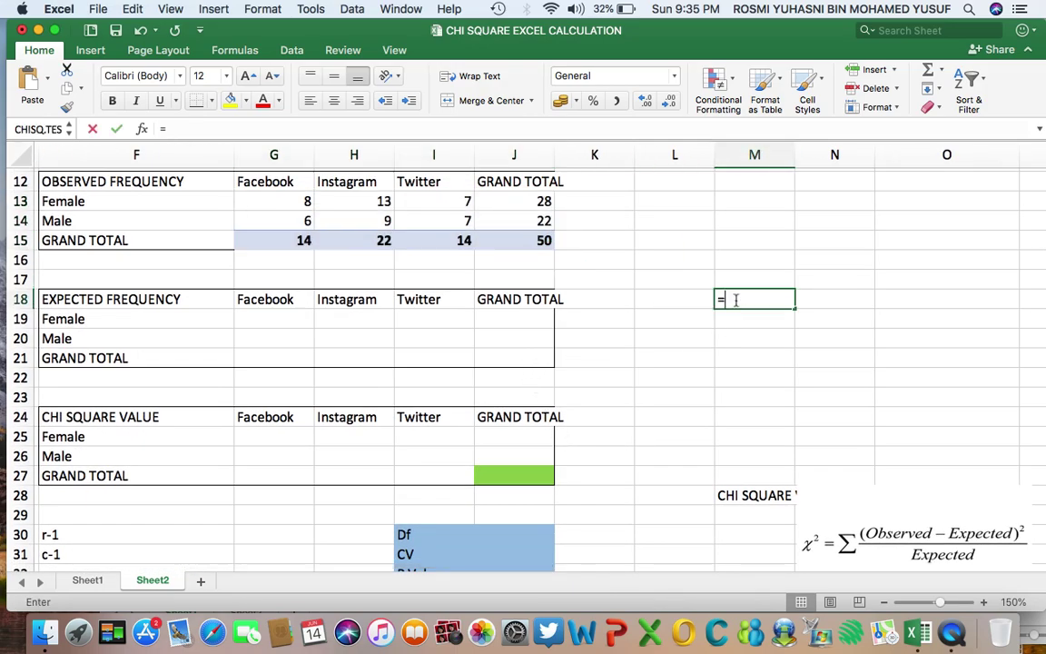
text(GRAND )
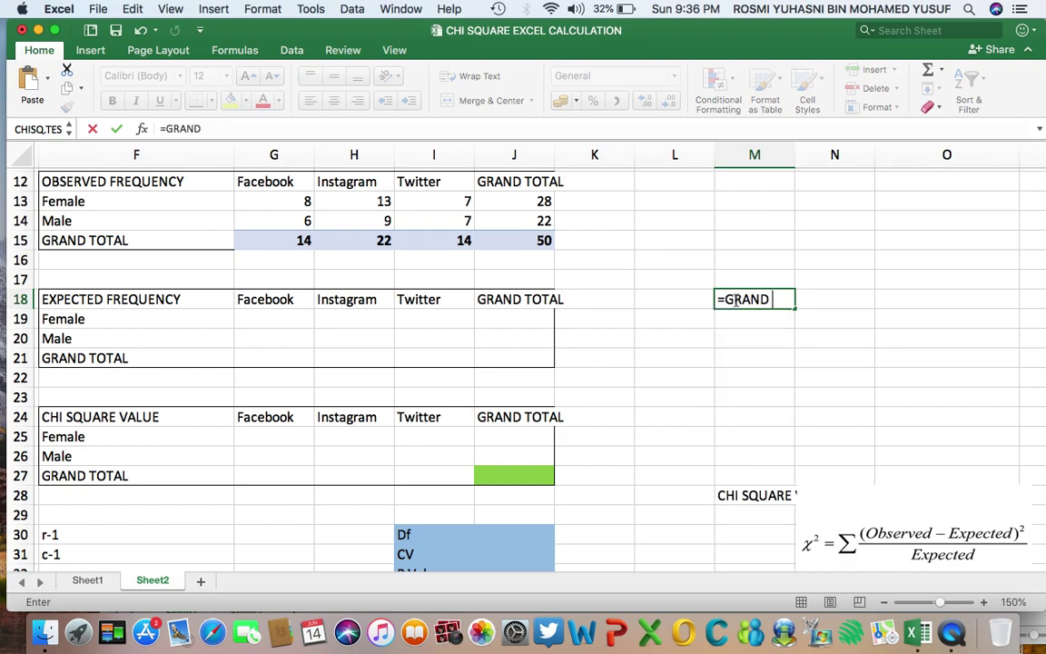
text(TOTAL OF RO)
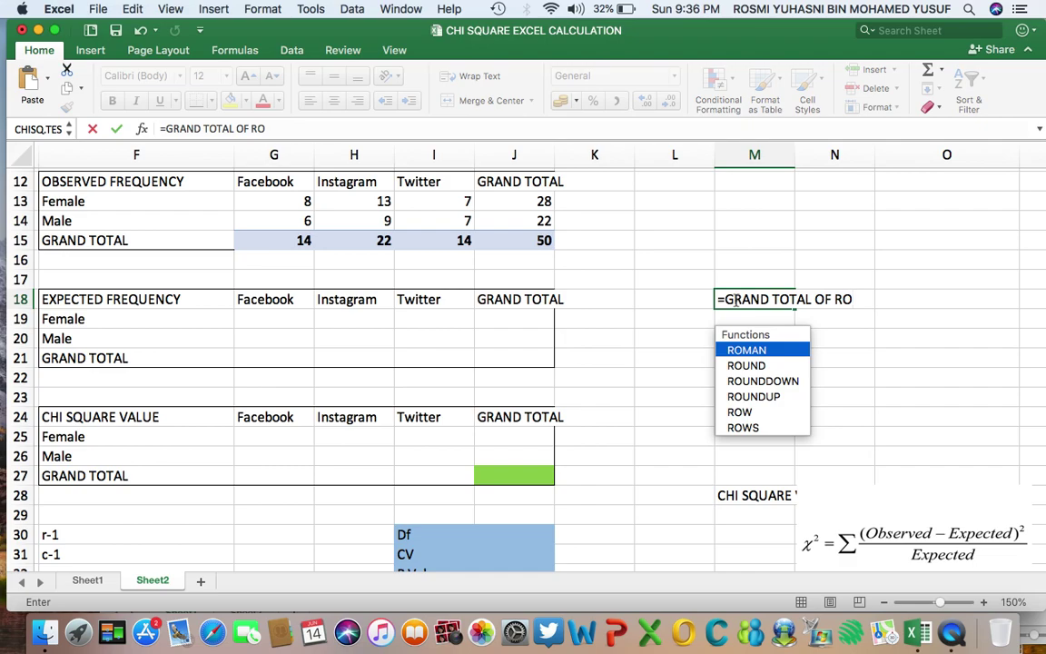
text(W)
key(BackSpace)
key(BackSpace)
key(BackSpace)
text(COLUMN 1)
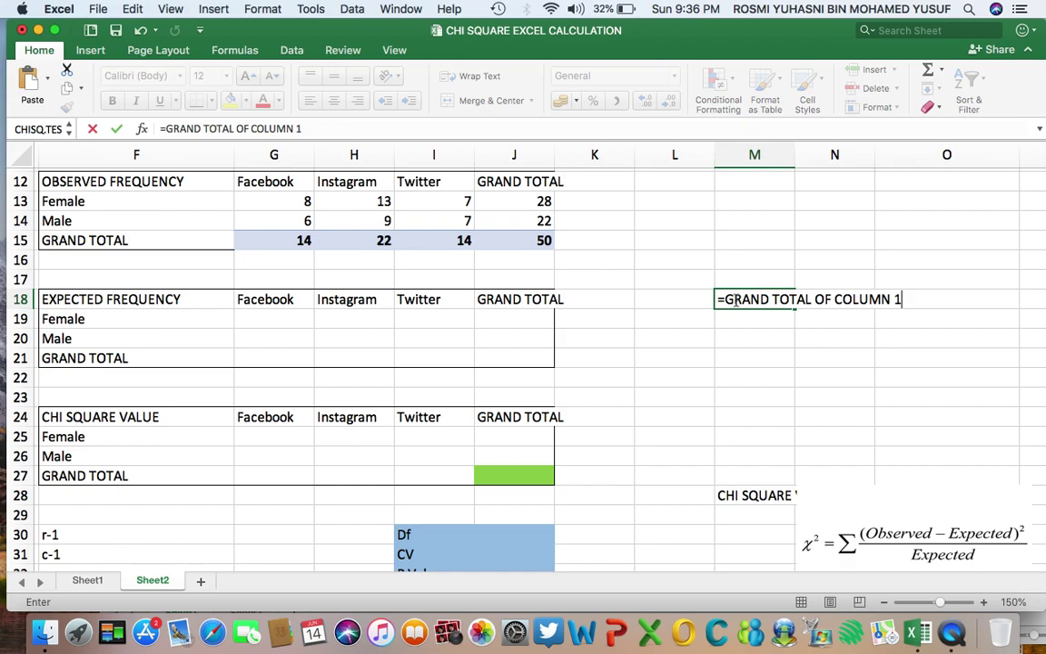
click(724, 300)
key(BackSpace)
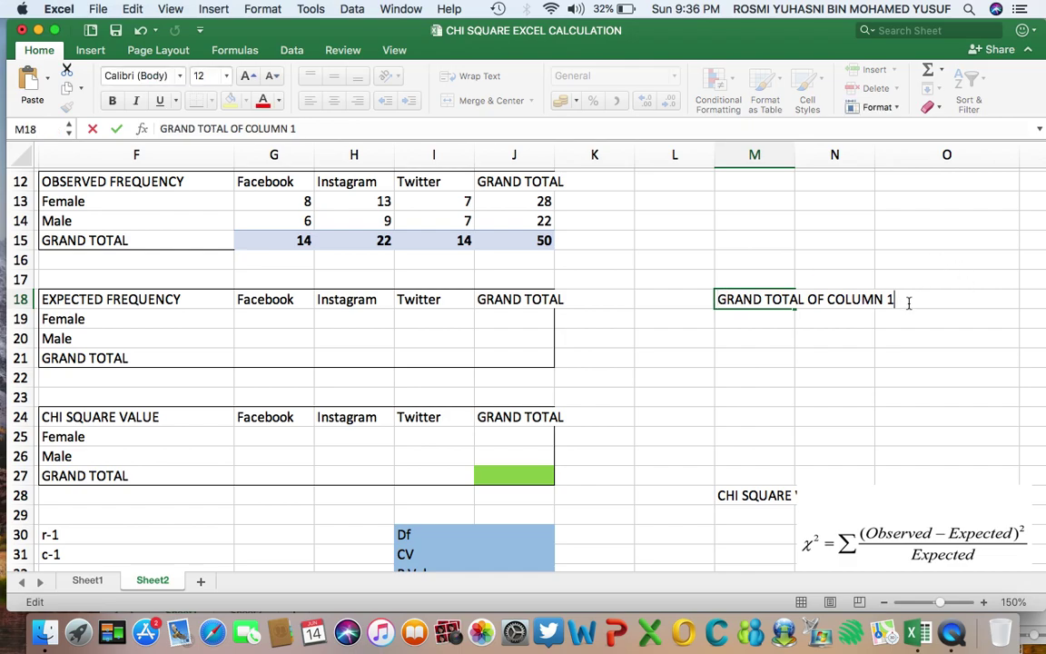
- Extend the M18 note with "*GRAND TOTAL OF" and replace COLUMN with ROW in its first term
text(*GRAND TOTAL )
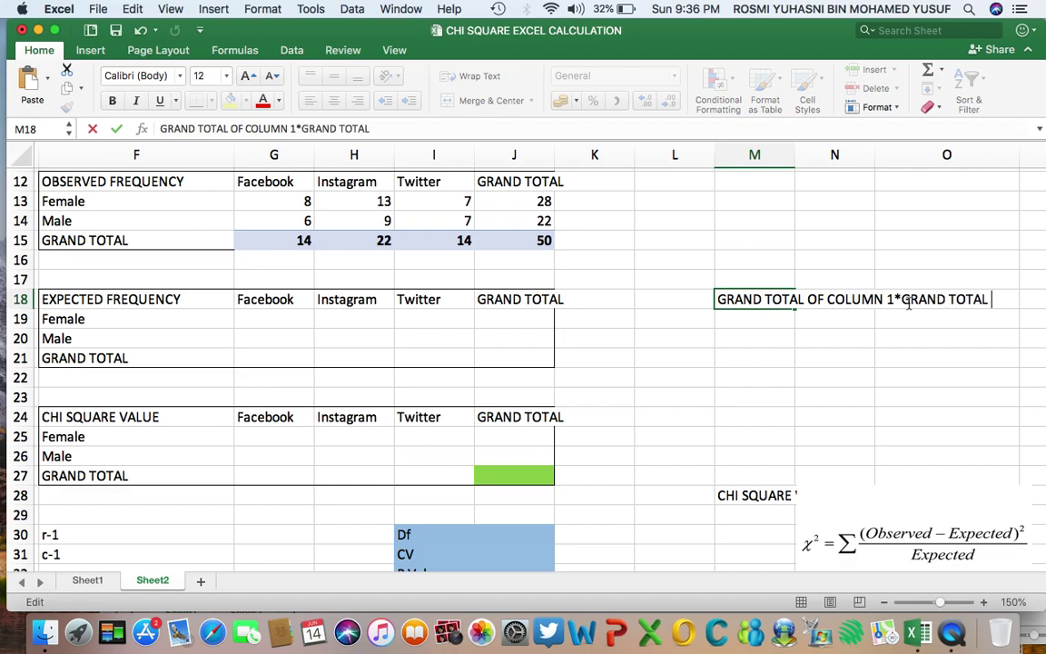
text(OF)
key(BackSpace)
key(BackSpace)
key(BackSpace)
key(BackSpace)
key(BackSpace)
key(BackSpace)
text(ROW)
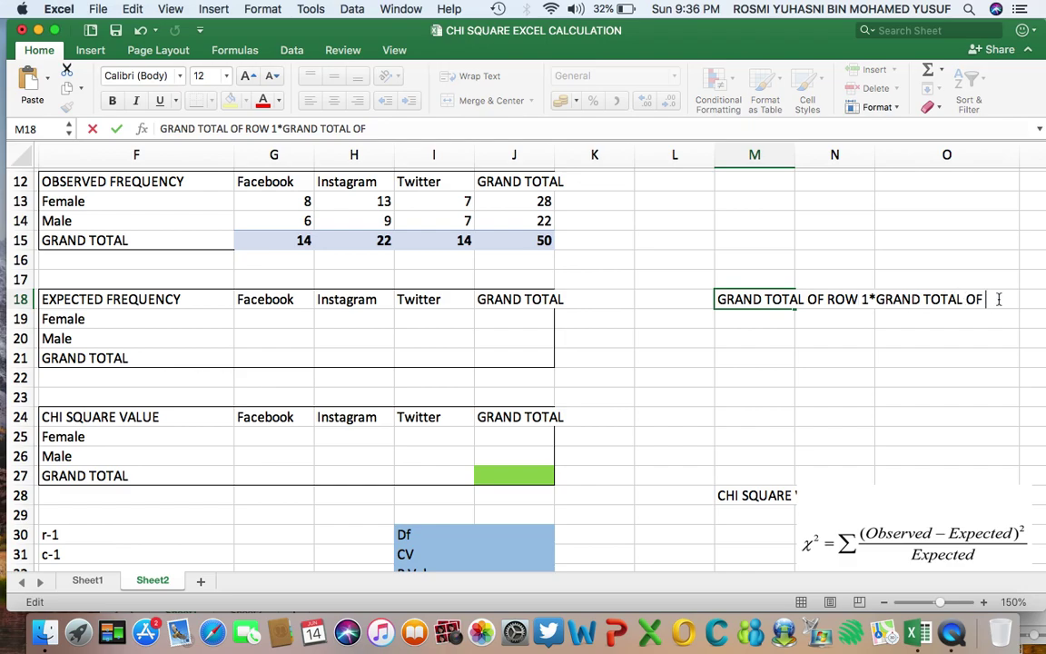
- Complete the M18 note with "COLUMN1/TOTA NUMBER OF OBSERVATION" and commit the cell
text(OLUMN)
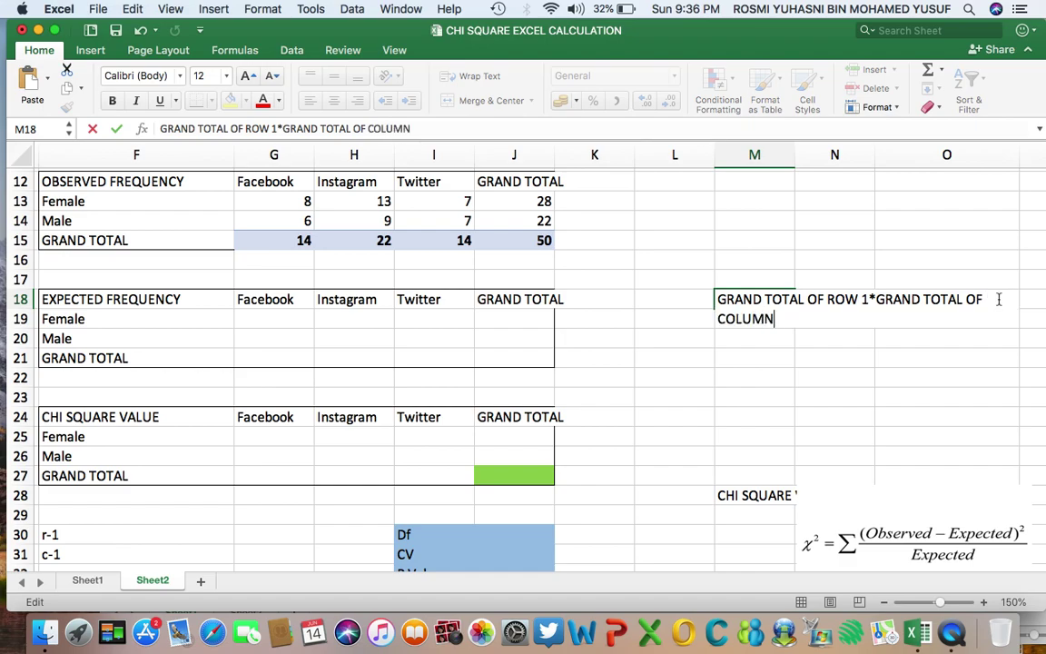
text(1/TOTA NU)
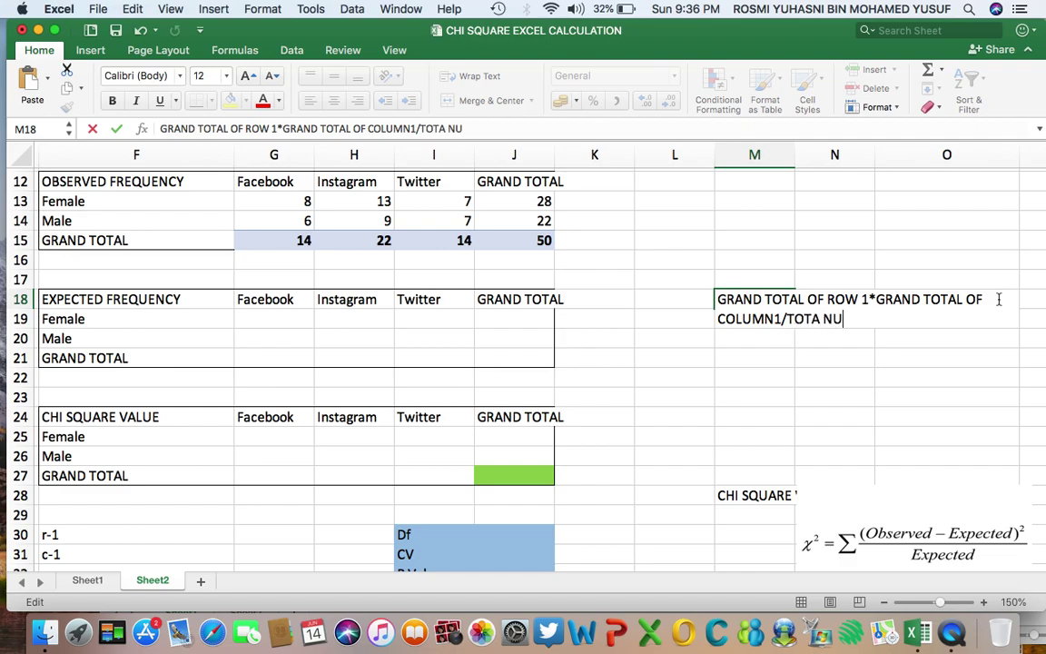
text(MBER OF O)
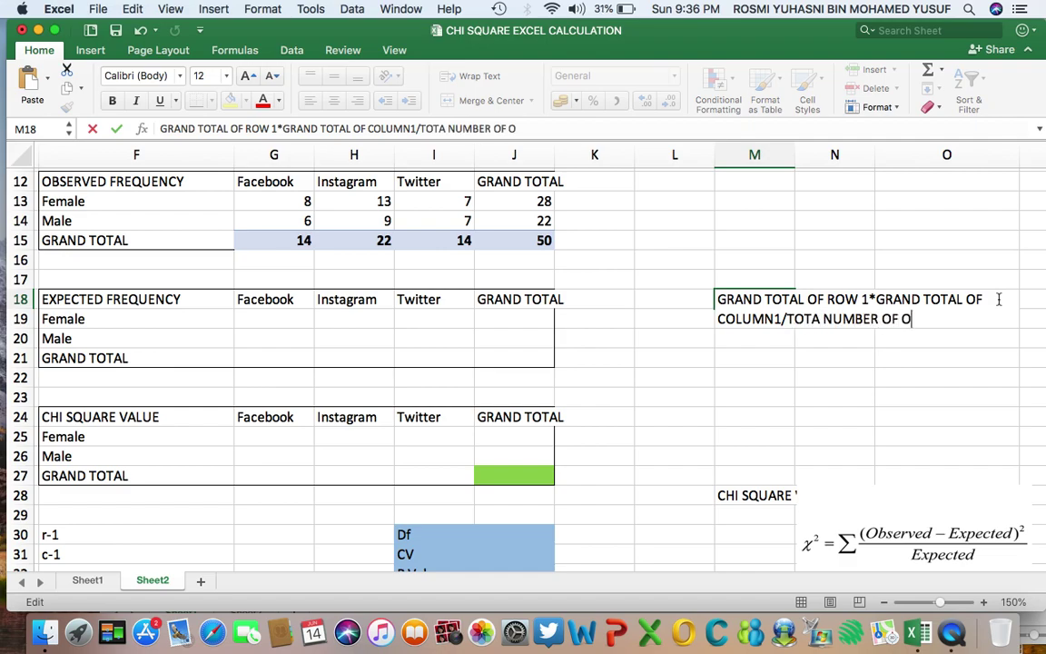
text(BSERVATION)
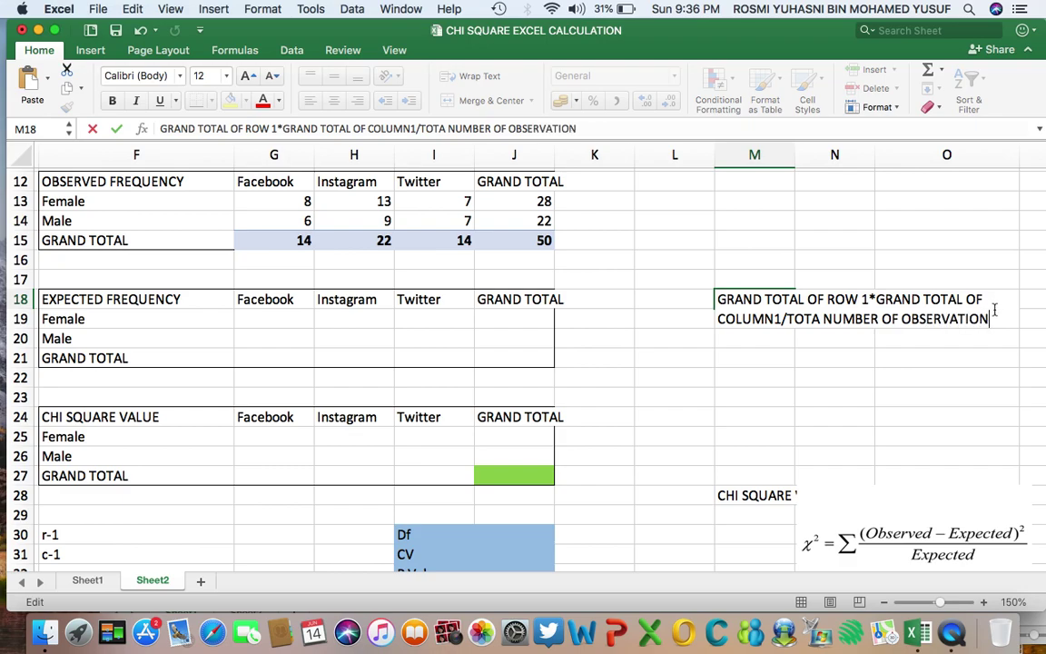
click(890, 413)
- Calculate the expected frequency for Female and Facebook in G19 with the formula =J13*G15/J15
scroll(701, 366, left, 1)
scroll(701, 366, left, 1)
scroll(701, 366, up, 1)
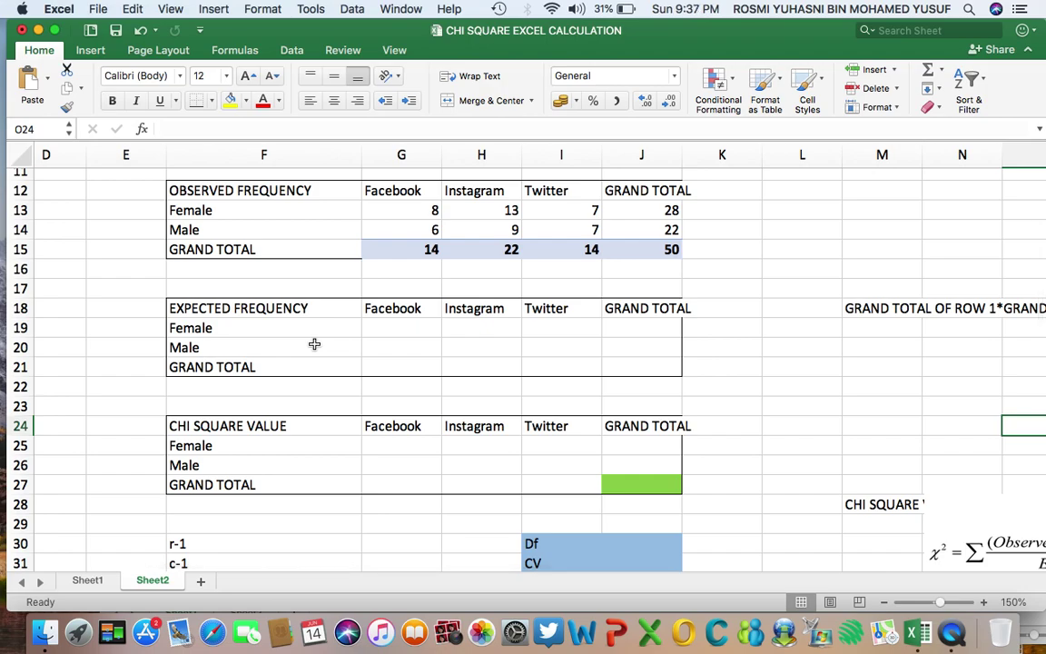
scroll(315, 345, right, 1)
scroll(315, 344, down, 1)
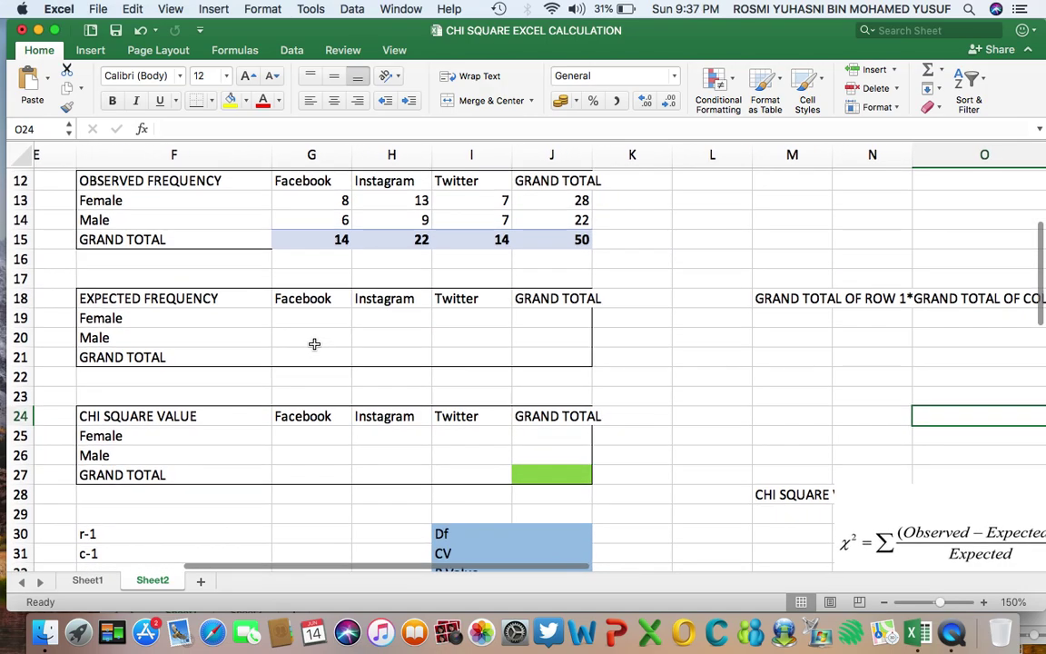
click(306, 319)
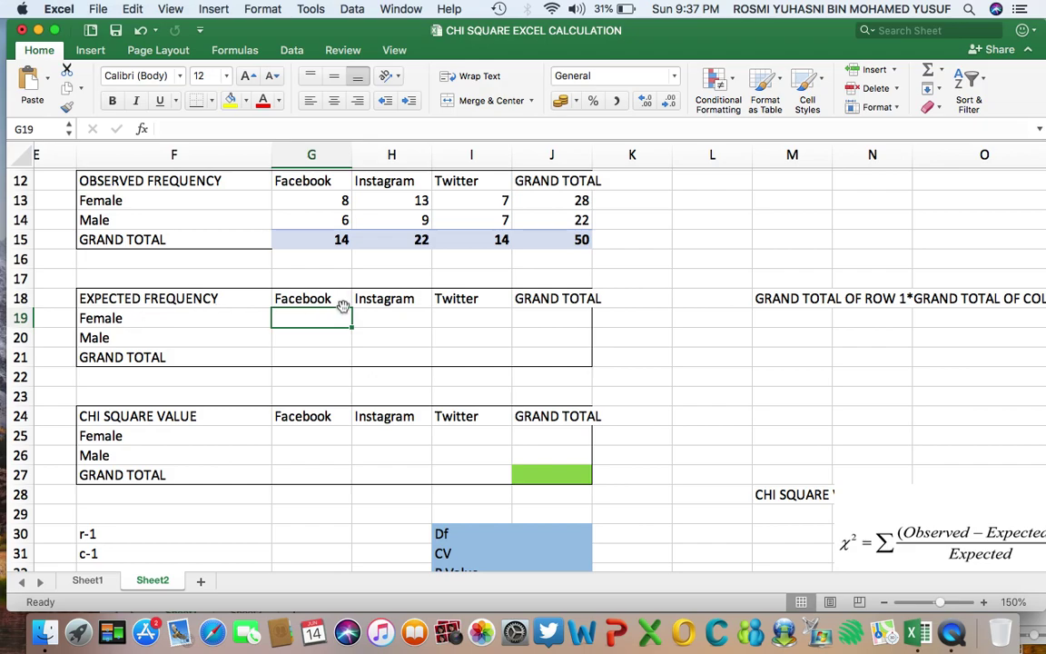
text(=)
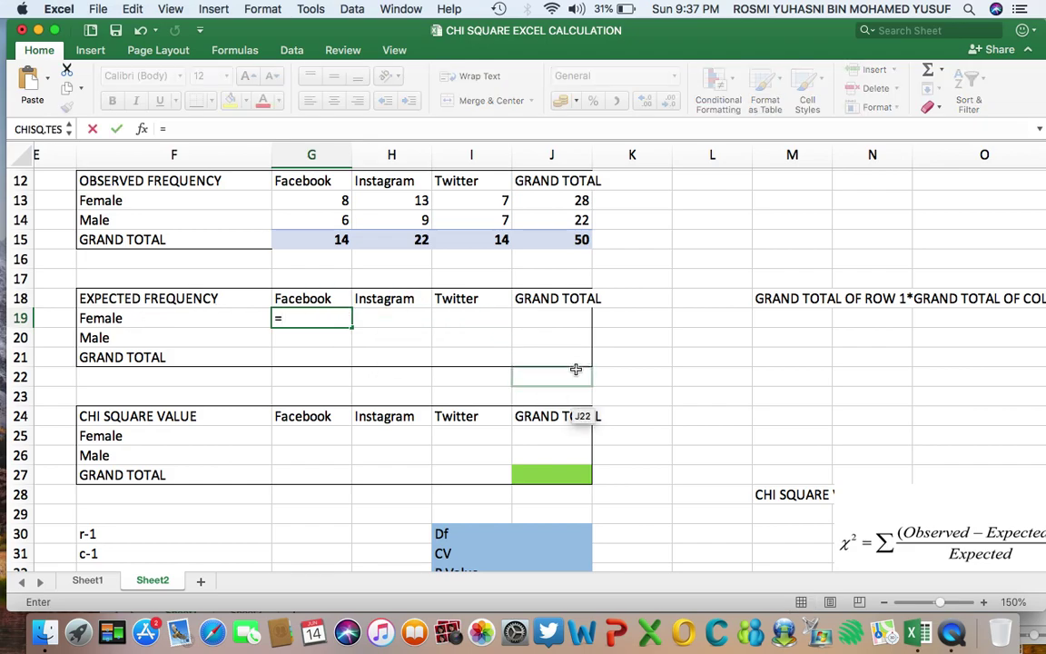
scroll(672, 322, right, 2)
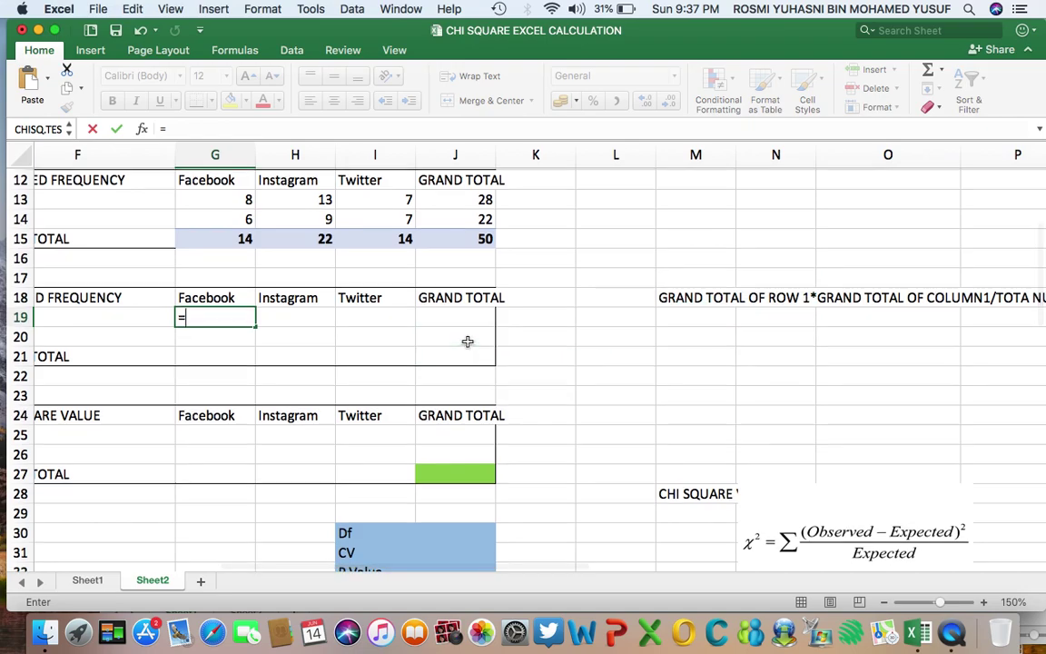
scroll(466, 343, up, 3)
scroll(467, 342, left, 2)
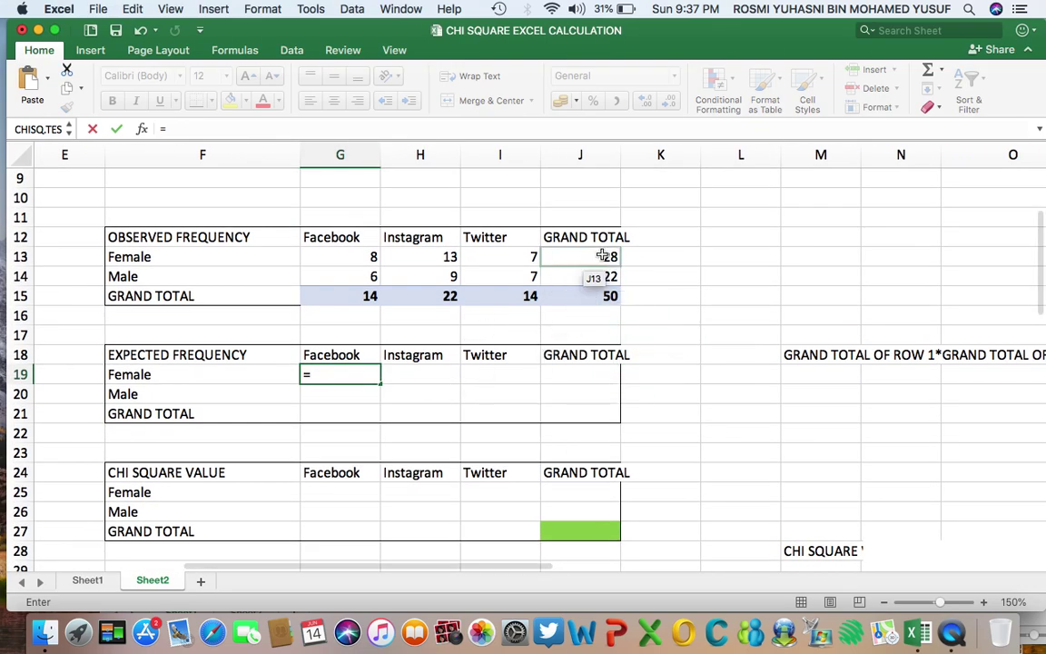
click(601, 257)
text(*)
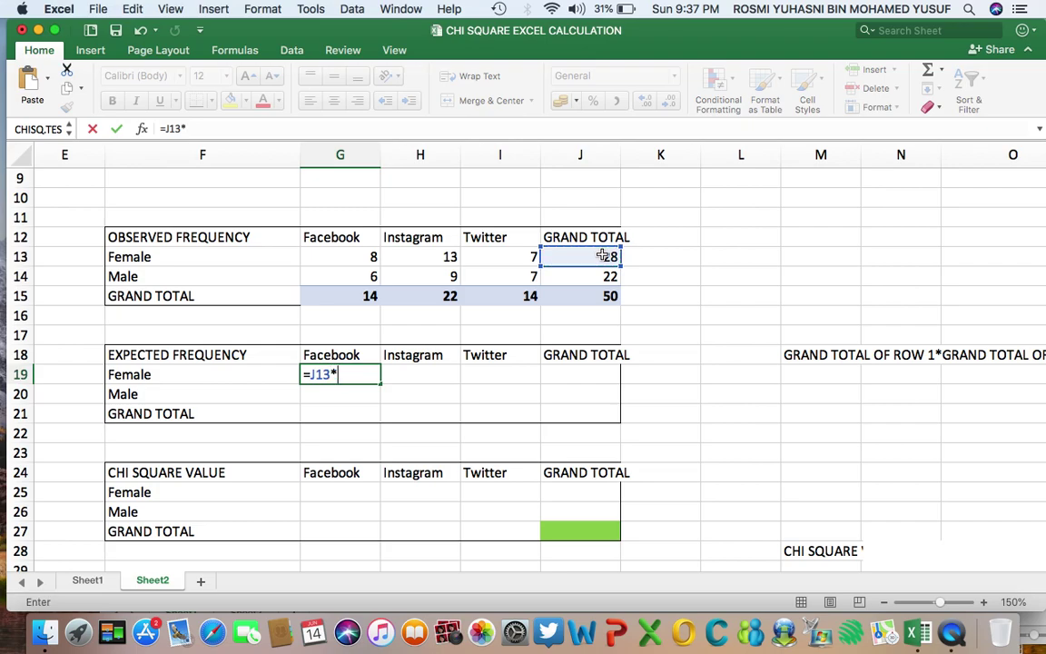
click(343, 299)
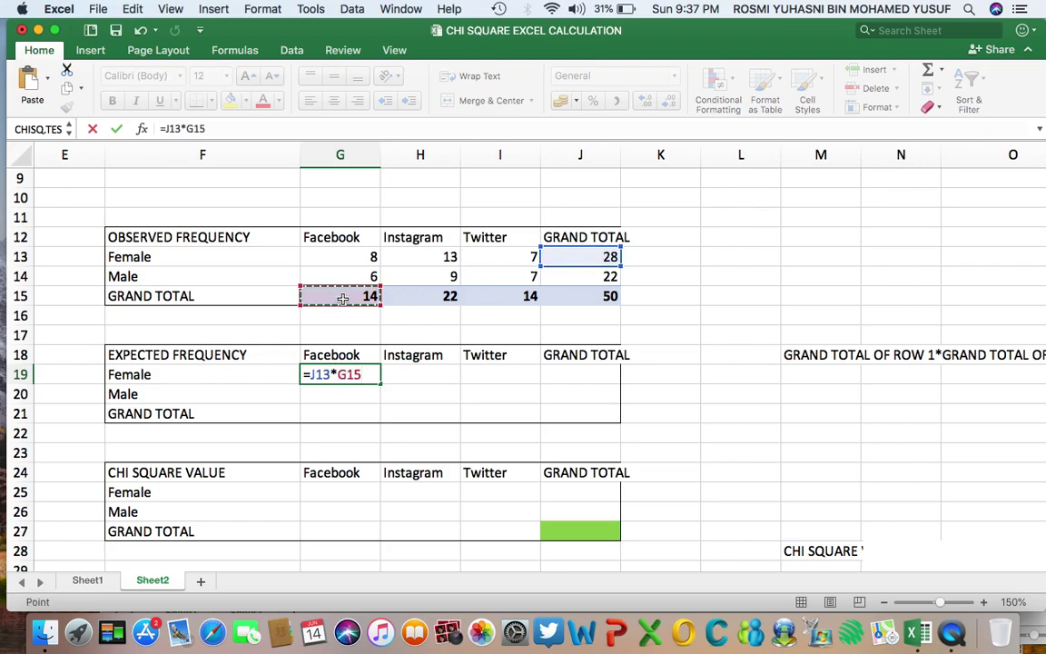
text(/)
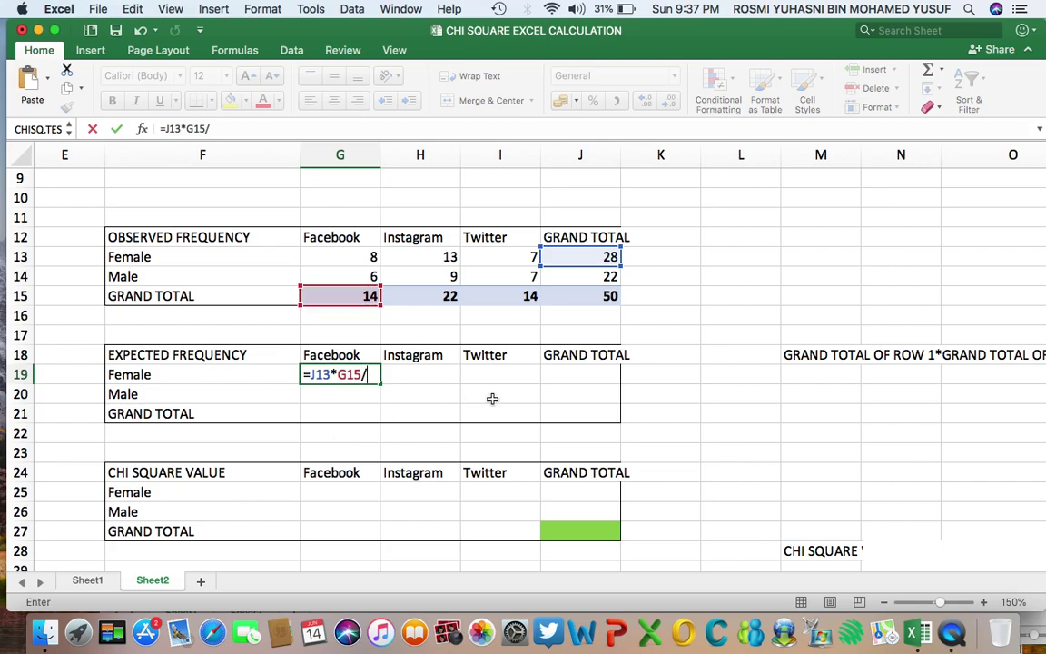
click(591, 295)
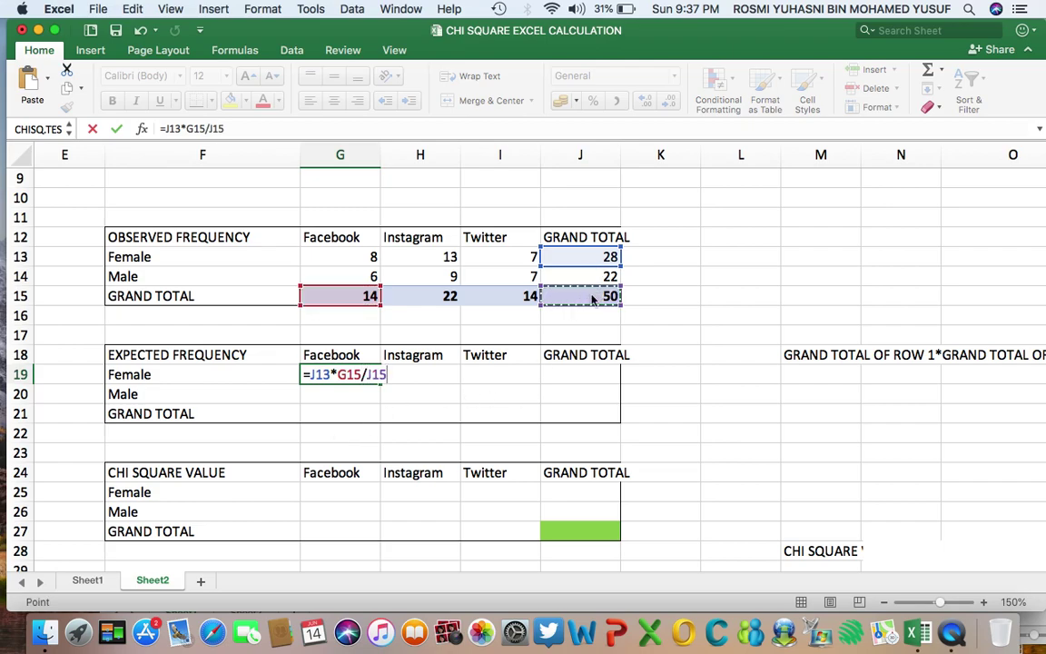
key(Return)
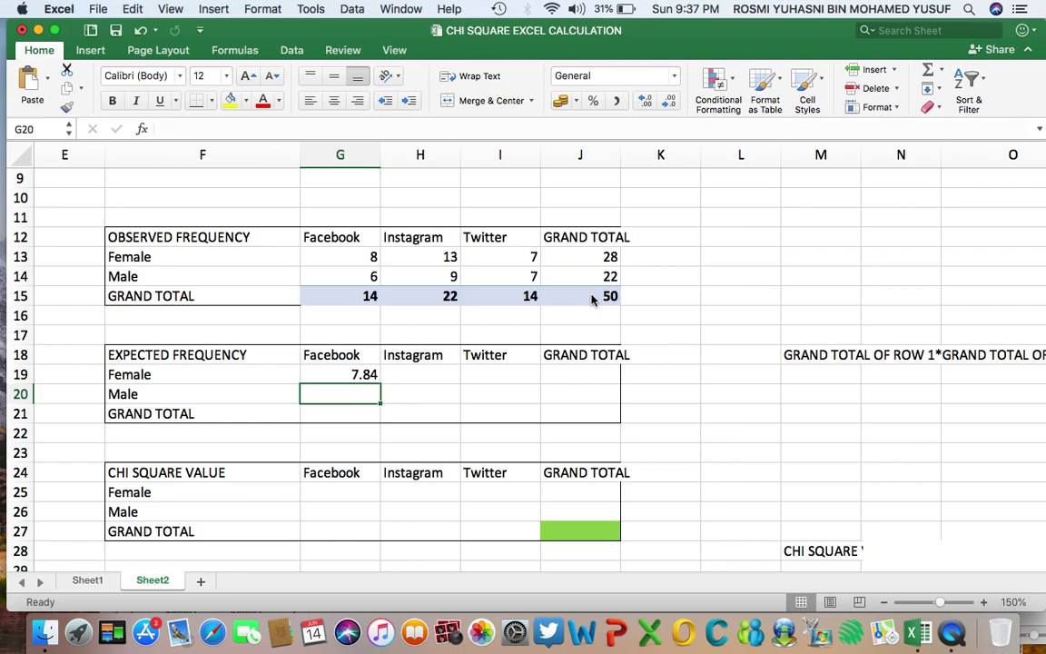
- Calculate the expected frequency for Female and Instagram in H19 with the formula =J13*H15/J15
click(414, 375)
text(=)
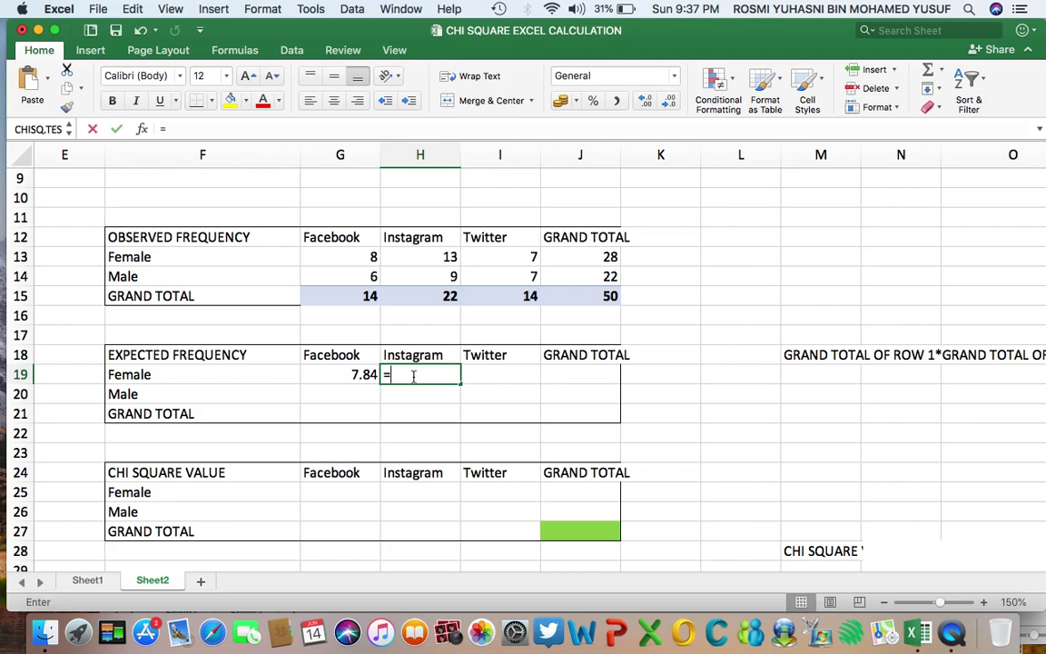
click(589, 259)
text(*)
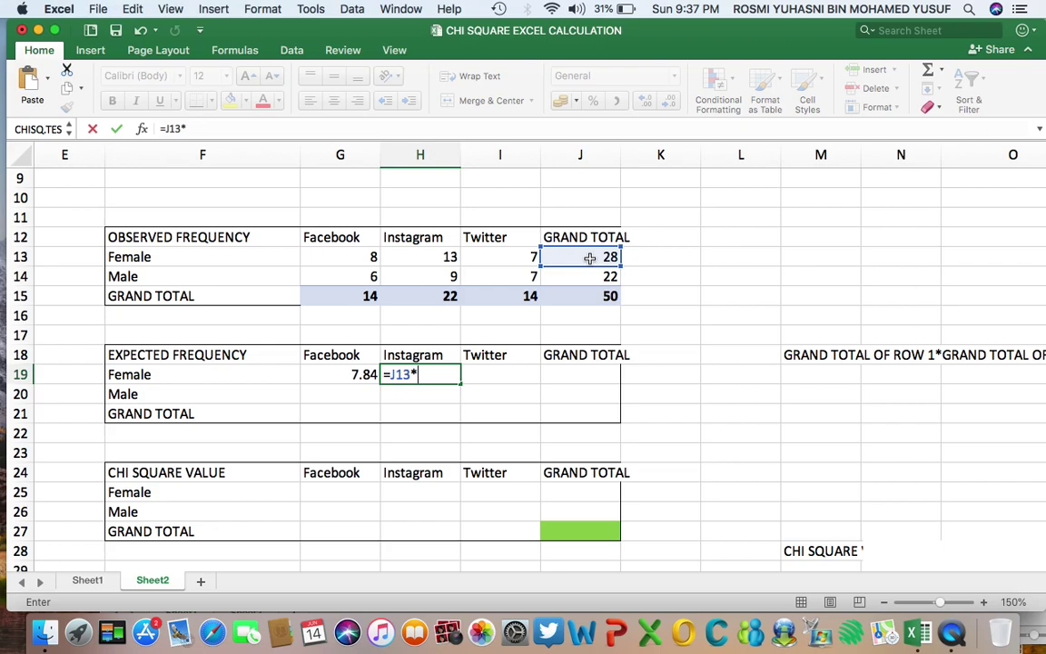
click(423, 296)
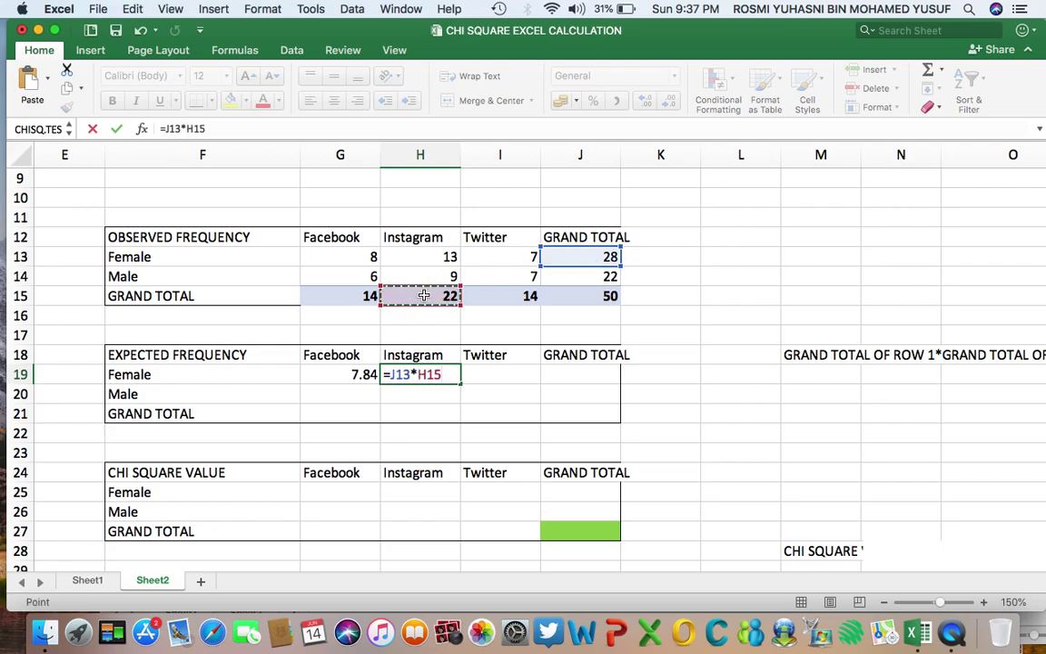
text(/)
click(579, 297)
key(Return)
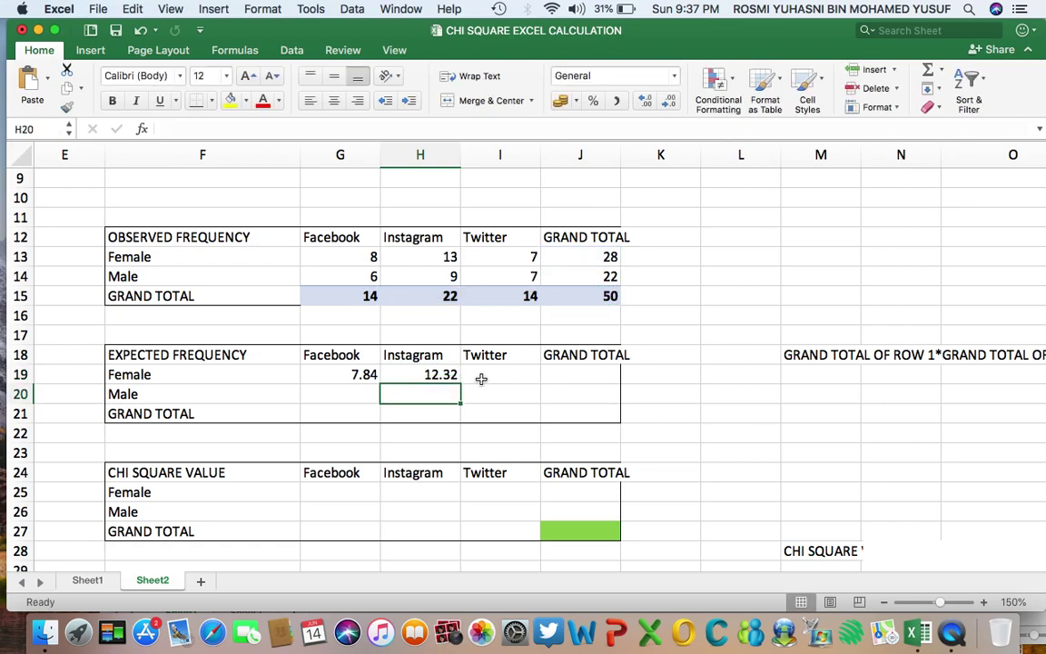
- Calculate the expected frequency for Female and Twitter in I19 with the formula =J13*I15/J15
click(488, 377)
text(=)
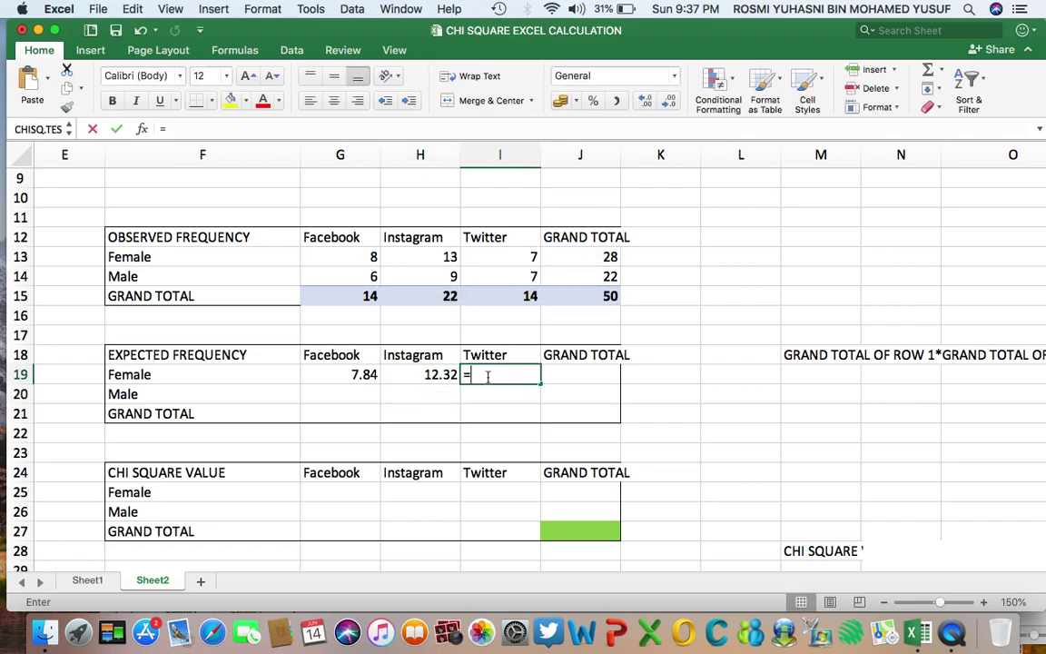
click(599, 262)
text(*)
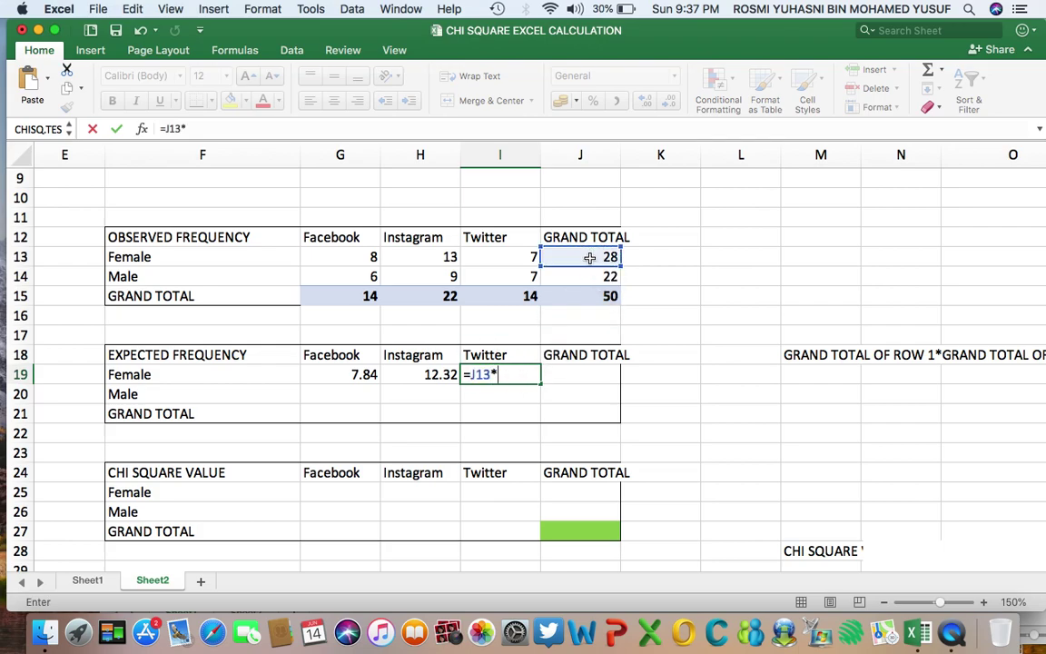
click(501, 298)
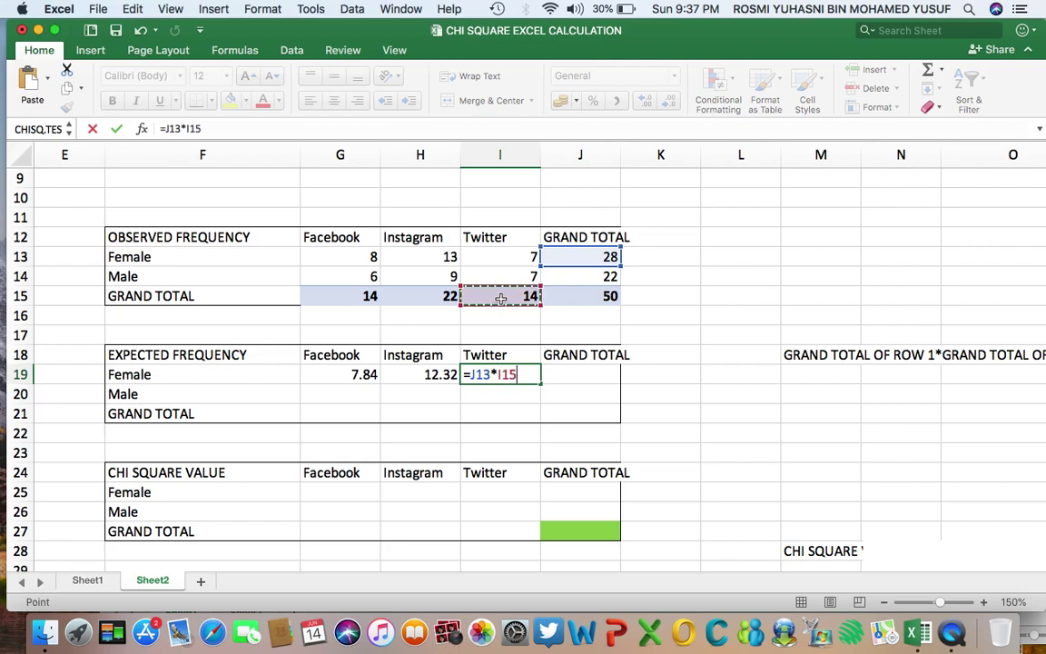
text(/)
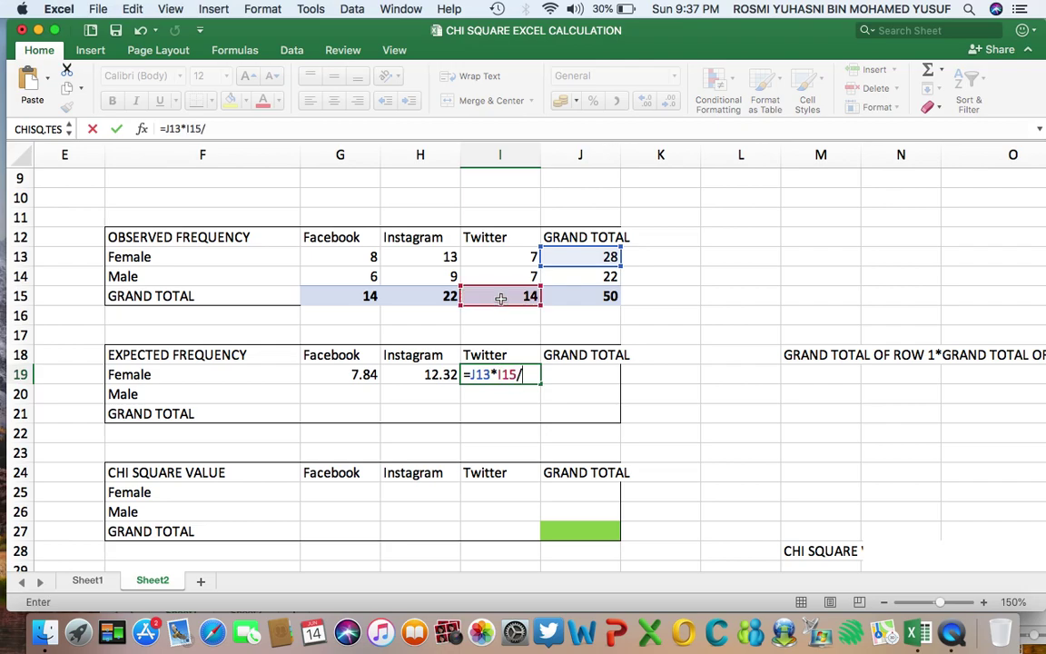
click(583, 296)
key(Return)
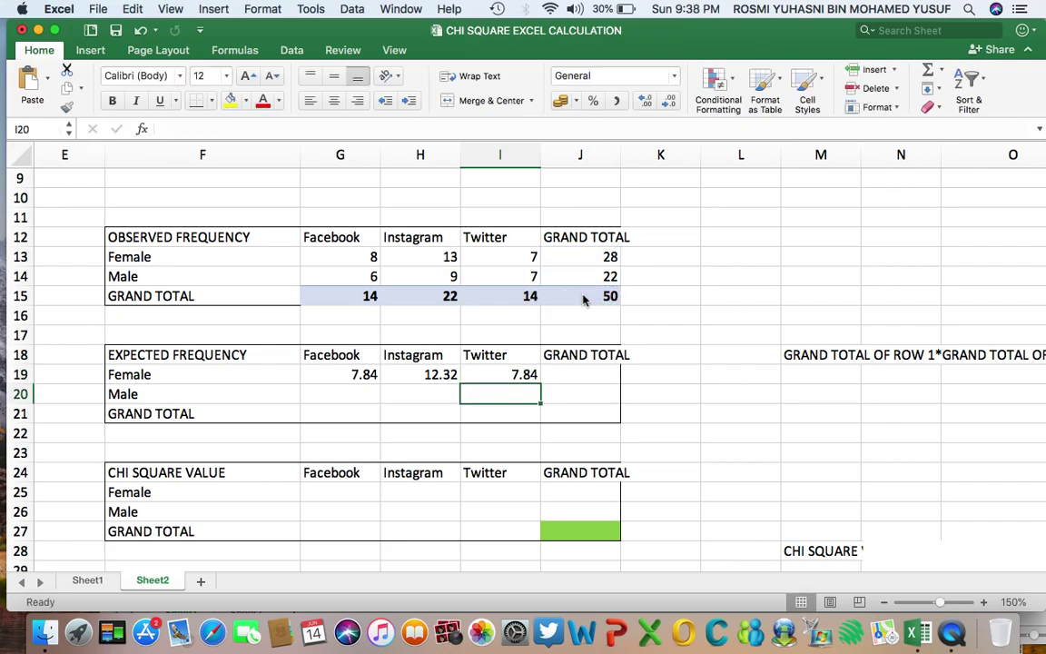
- Calculate the expected frequency for Male and Facebook in G20 with the formula =J14*G15/J15
click(320, 390)
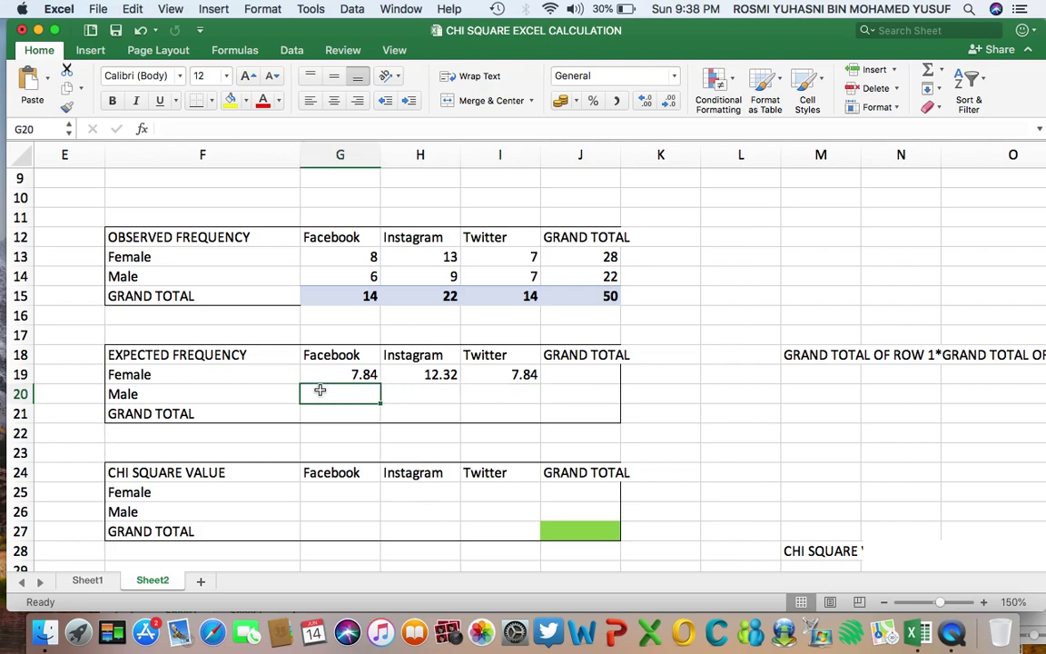
text(=)
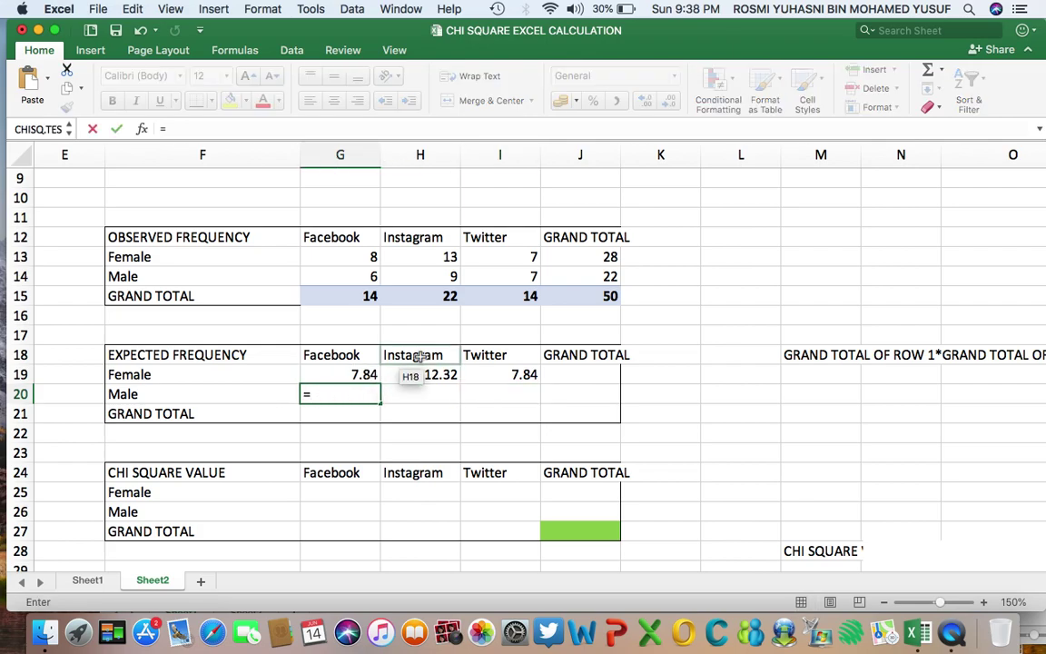
click(573, 277)
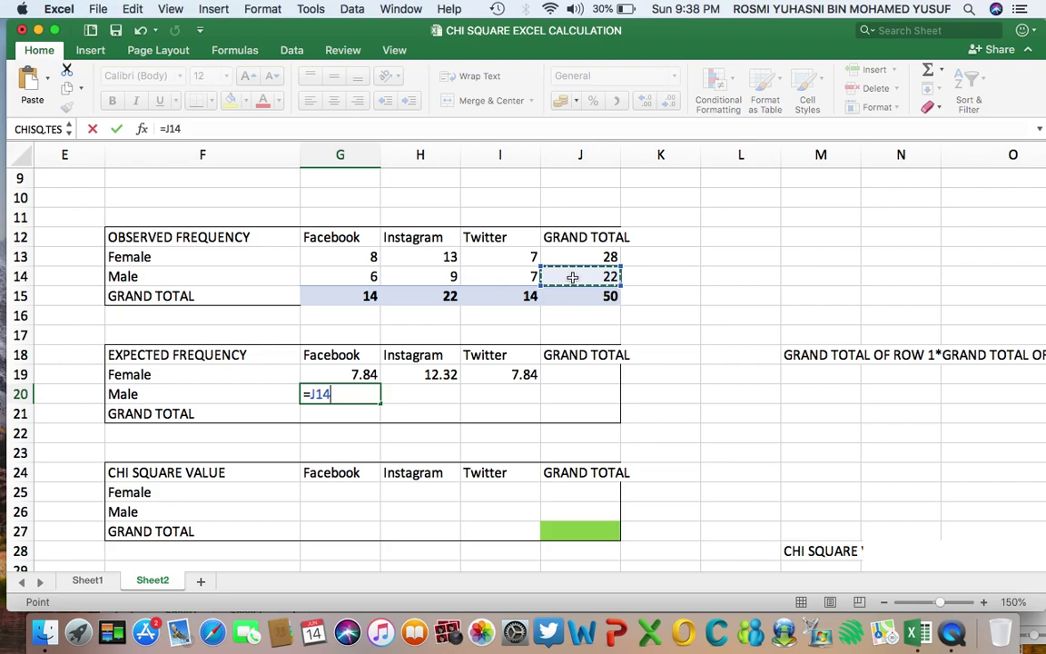
text(*)
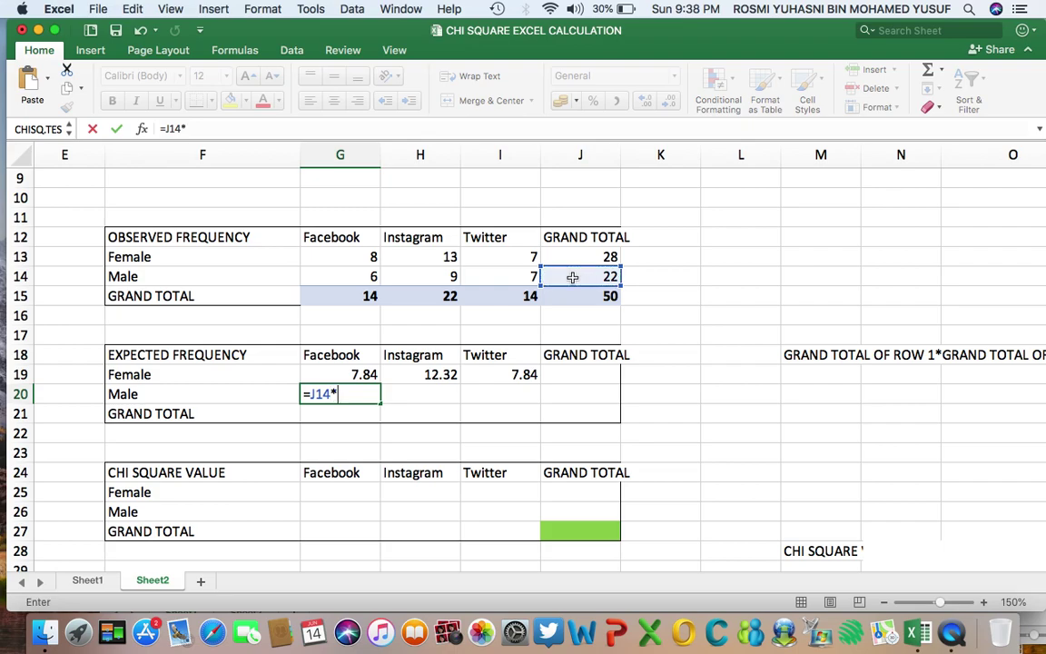
click(360, 296)
text(/)
click(567, 296)
key(Return)
- Calculate the expected frequency for Male and Instagram in H20 with the formula =J14*H15/J15
click(427, 394)
text(=)
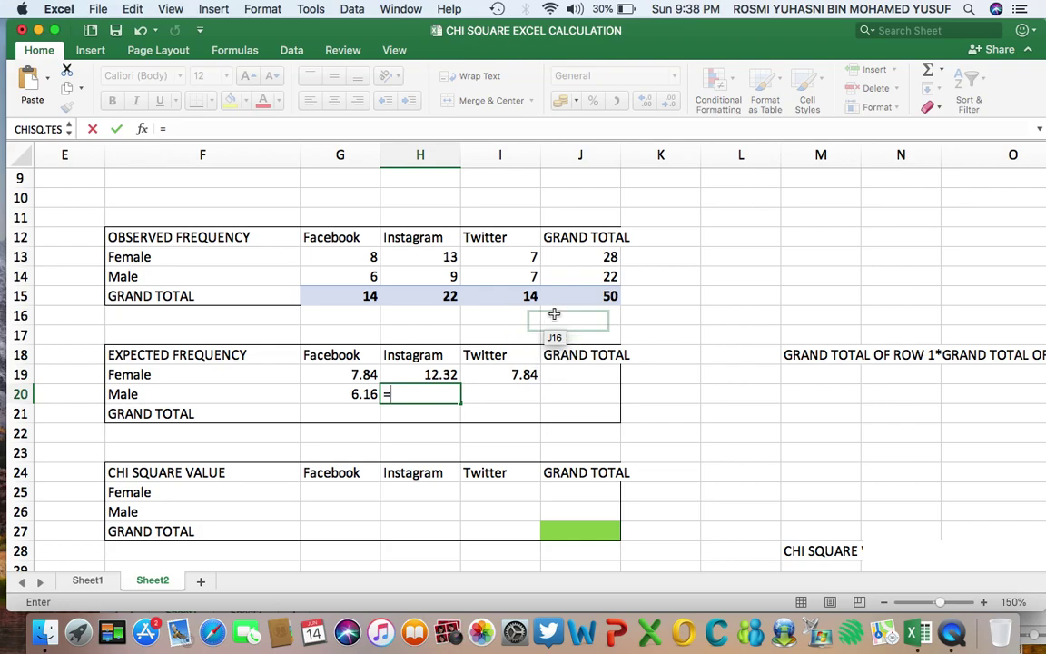
text(*)
click(437, 296)
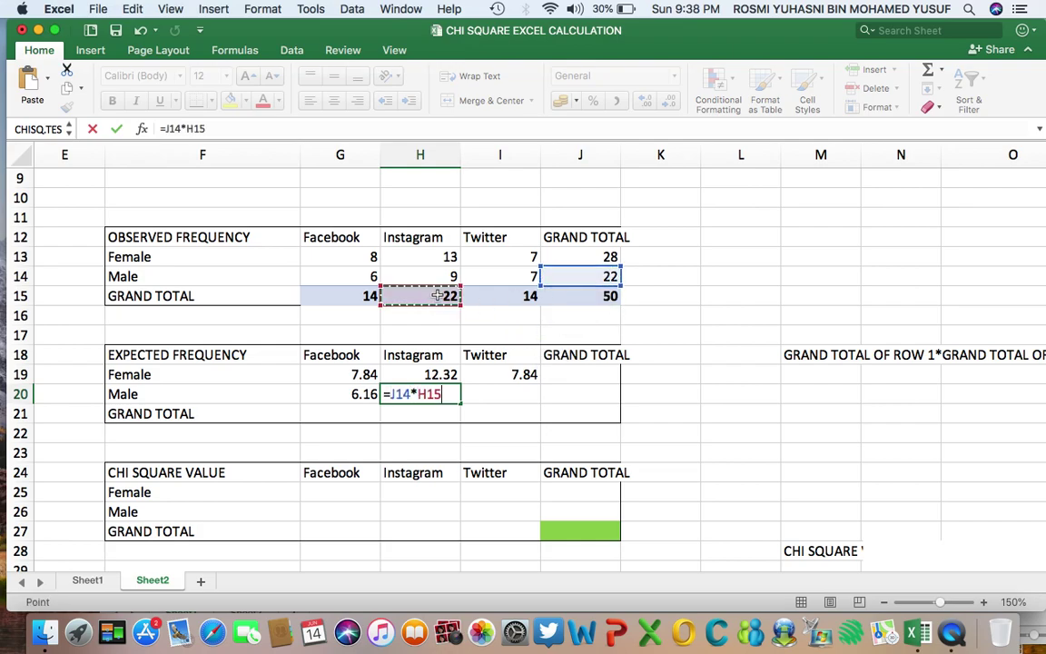
text(/)
click(577, 302)
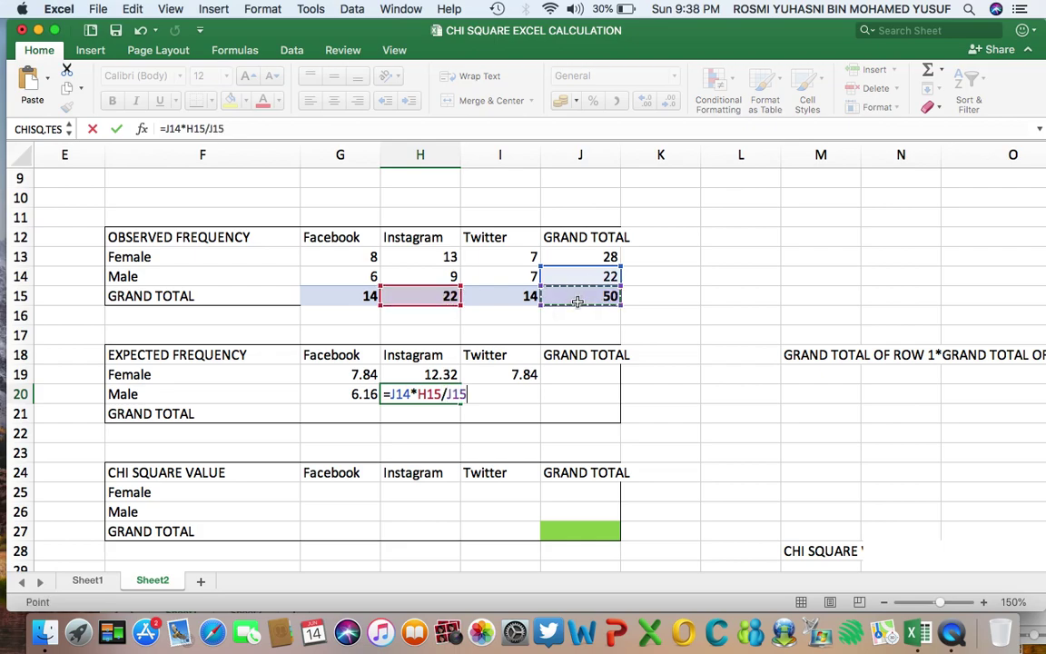
key(Return)
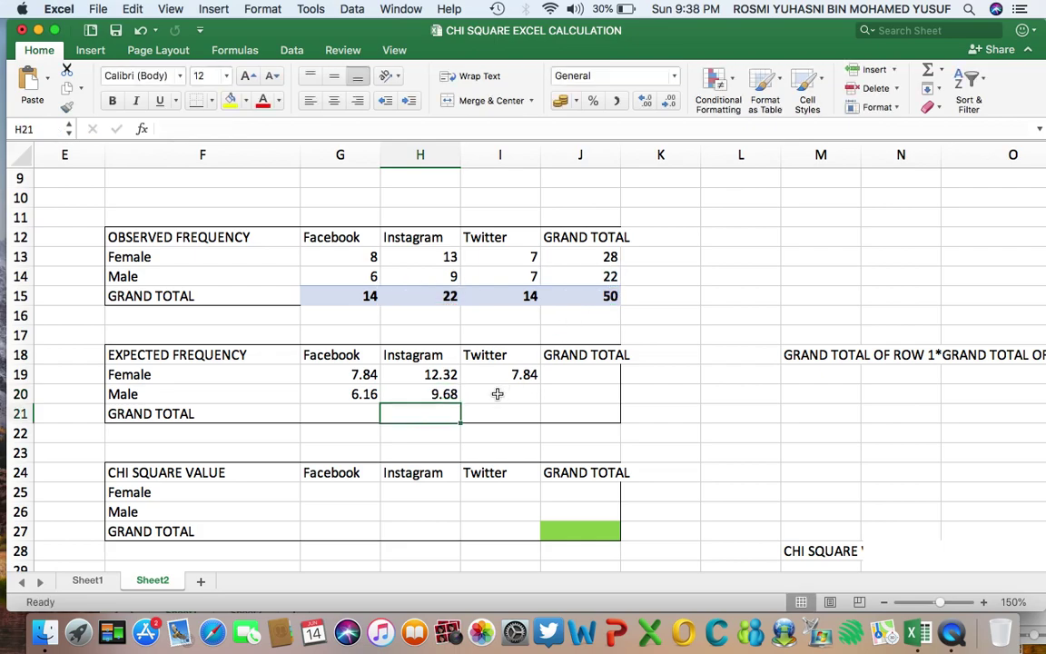
- Calculate the expected frequency for Male and Twitter in I20 with the formula =J14*I15/J15
click(497, 393)
text(=)
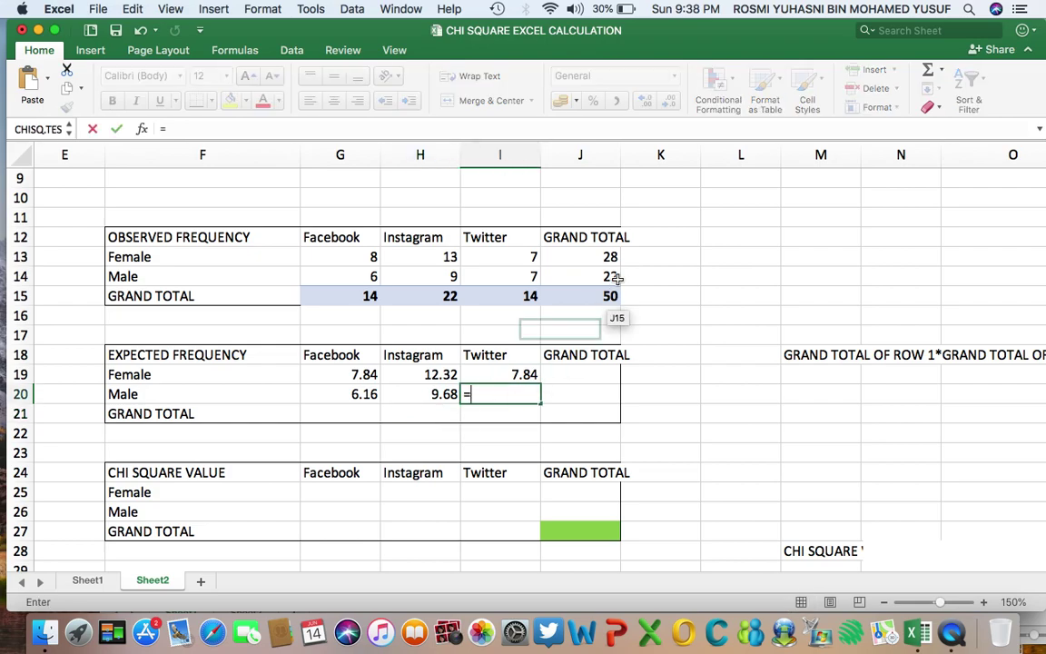
click(596, 276)
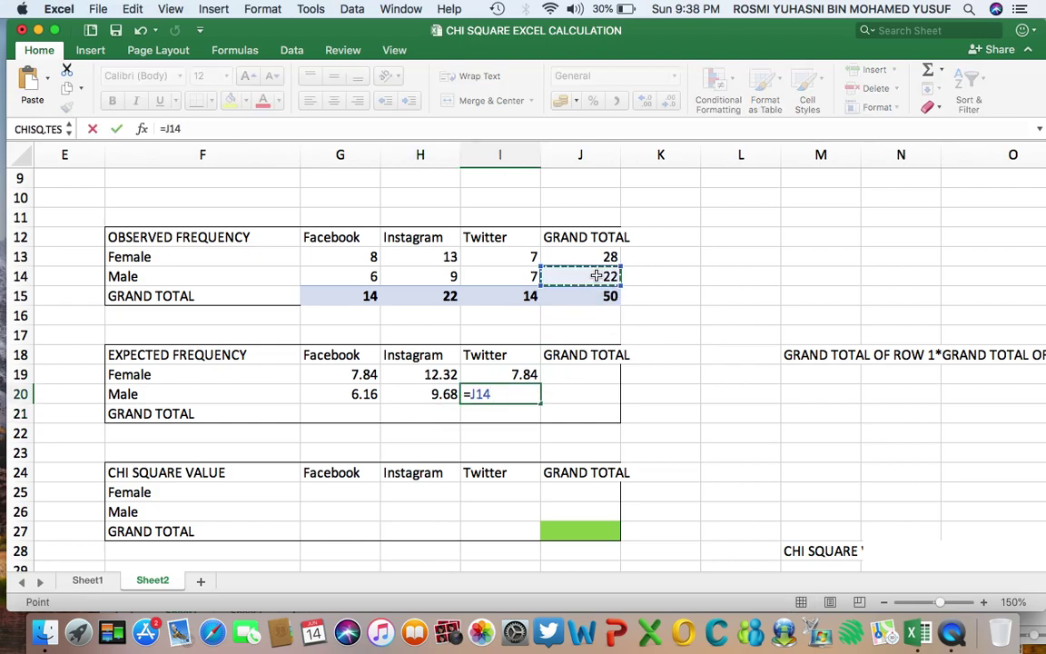
text(*)
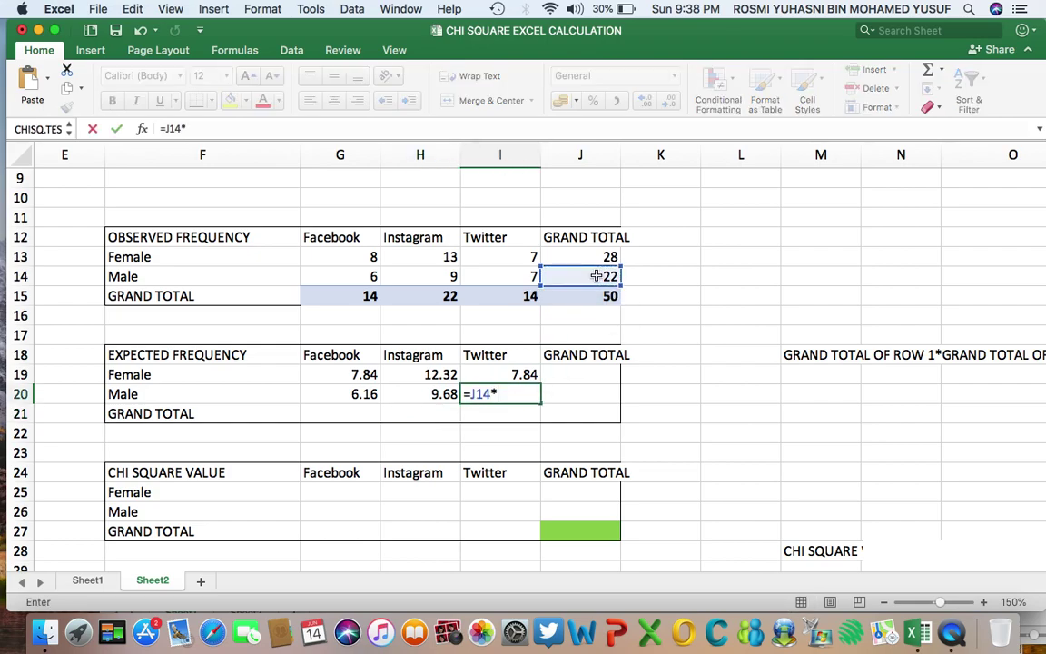
click(503, 297)
text(/)
click(562, 297)
key(Return)
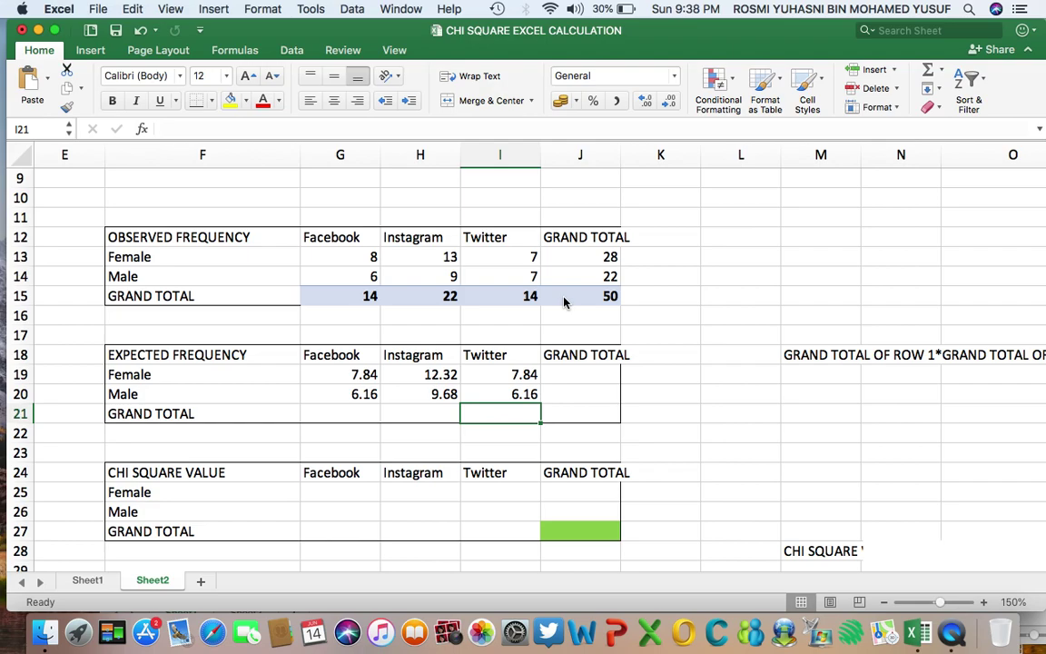
- Total the Female expected frequencies in J19 with =SUM(G19:I19) and compare the result with the observed Female total in J13
click(568, 375)
click(563, 395)
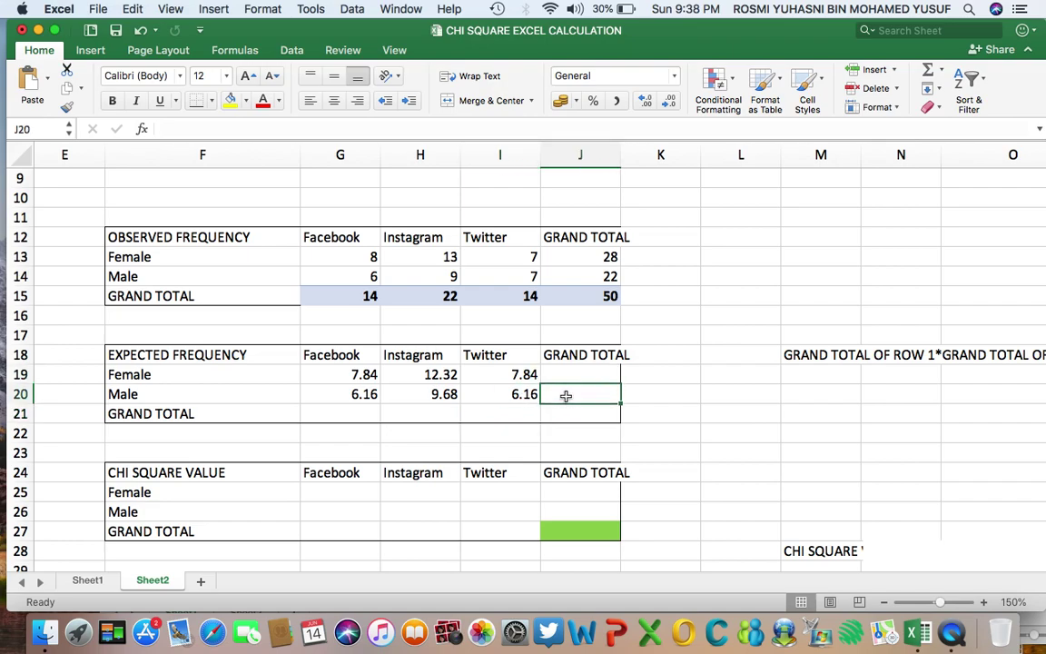
click(569, 376)
click(605, 257)
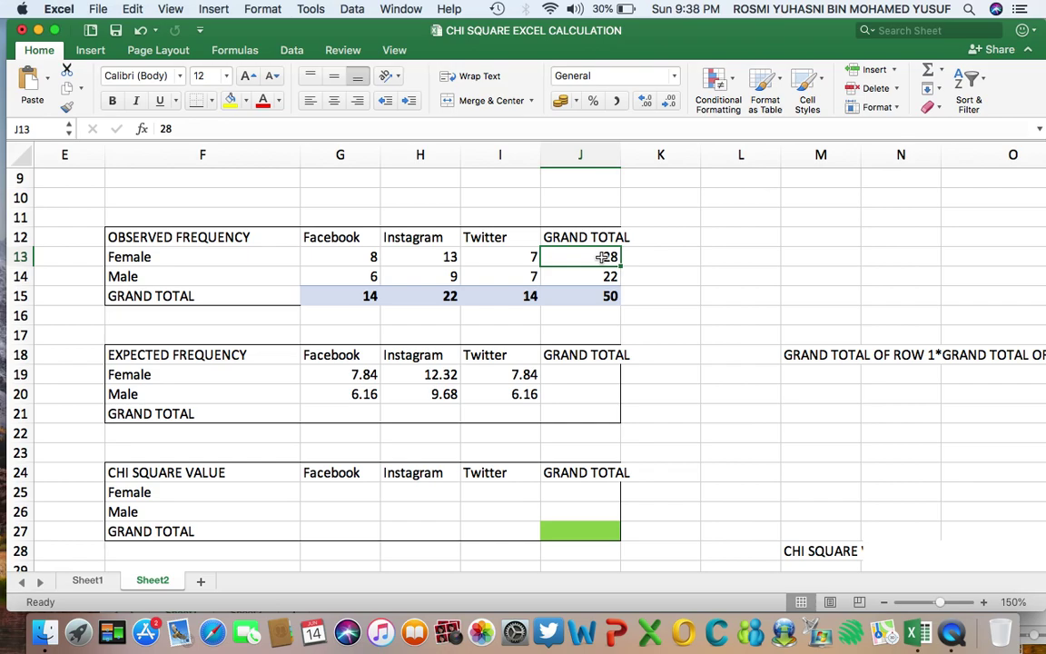
click(334, 373)
drag(364, 374, 577, 373)
key(super+shift+t)
click(602, 397)
click(608, 373)
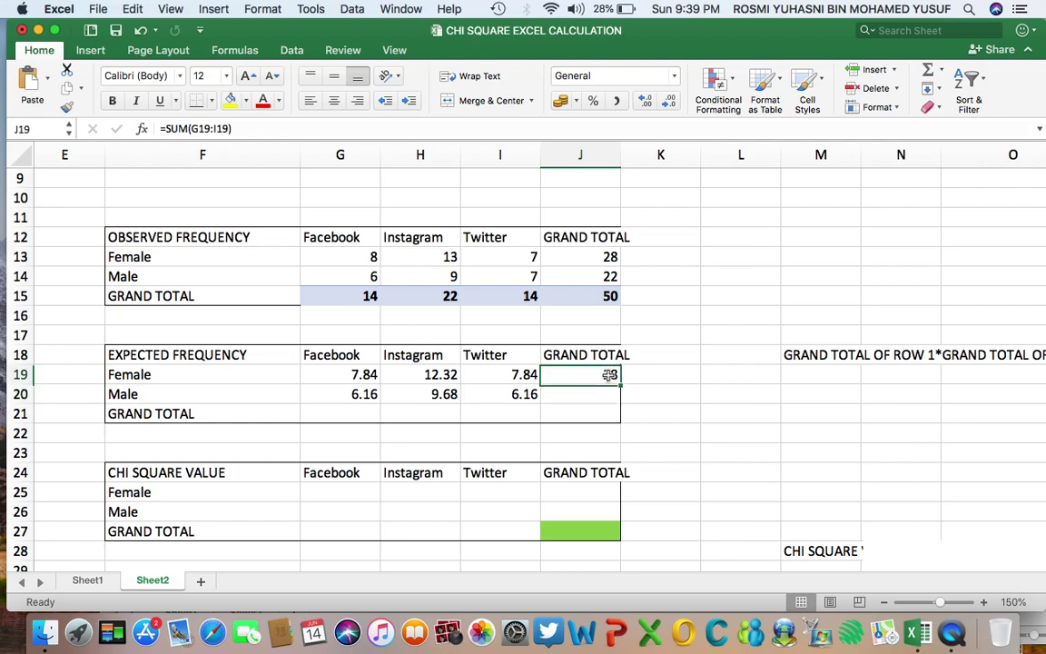
click(598, 257)
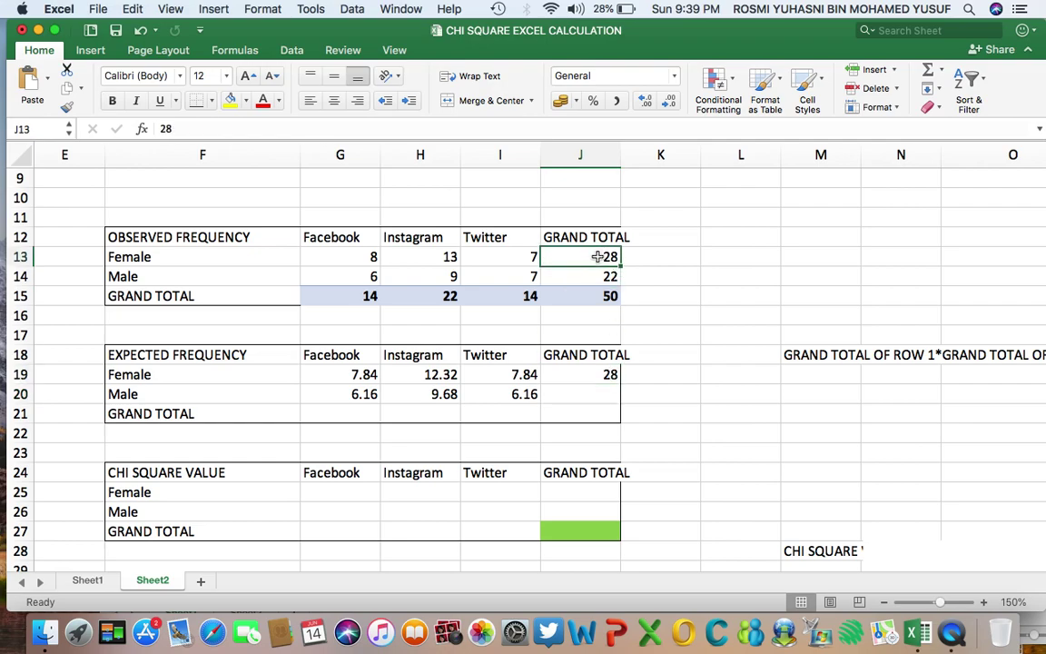
- Sum the Male expected frequencies G20:I20 into J20 and compare the result with the observed Male total in J14
click(570, 397)
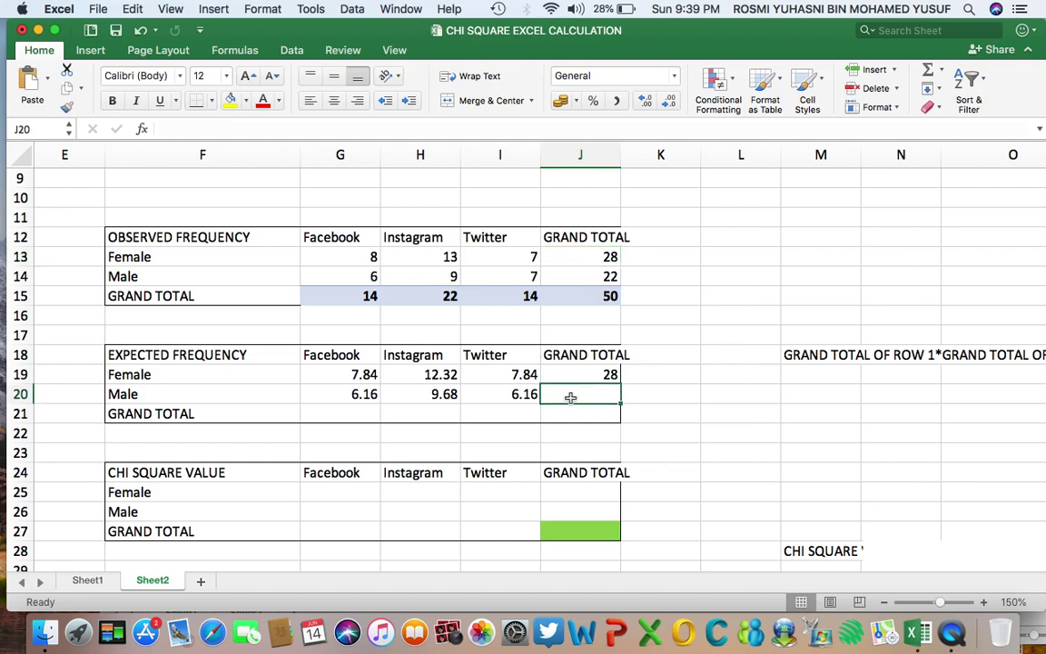
drag(342, 392, 572, 396)
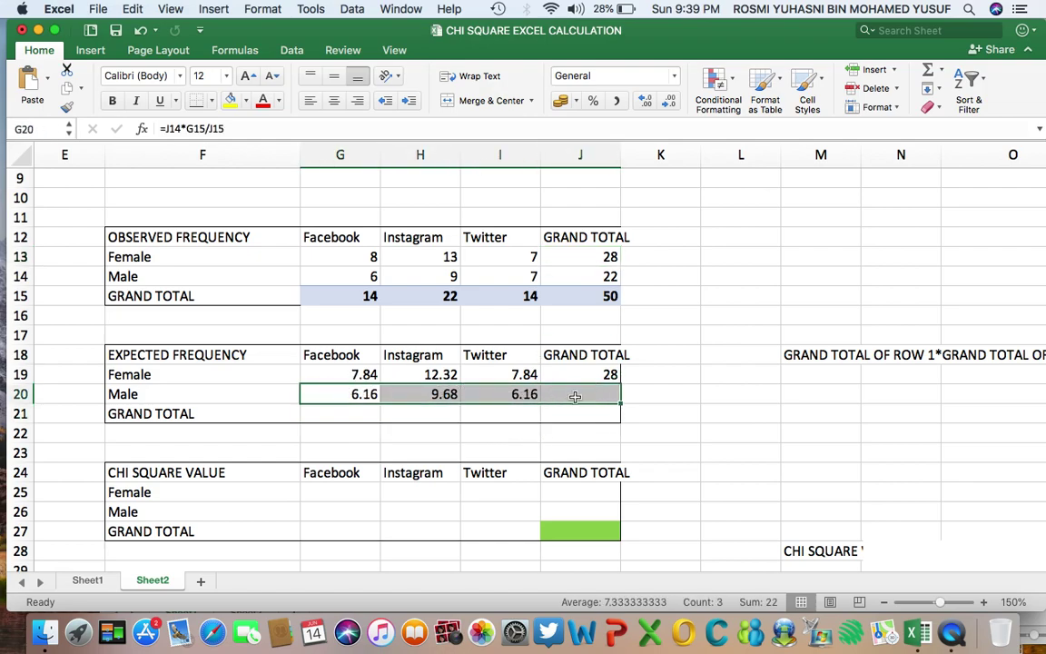
click(928, 72)
click(602, 410)
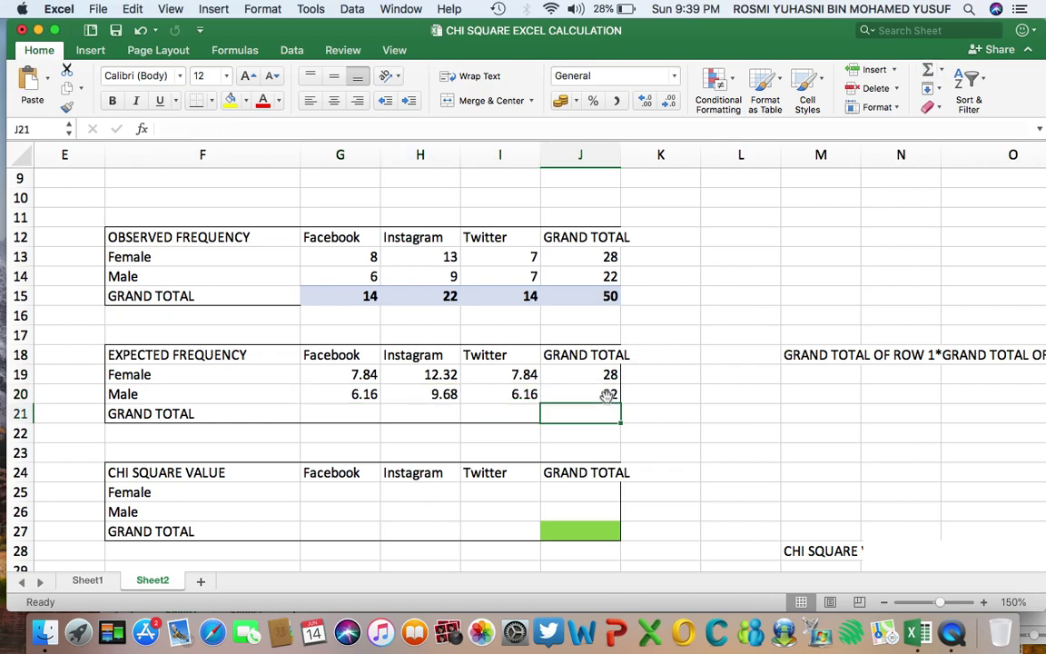
click(607, 396)
click(599, 276)
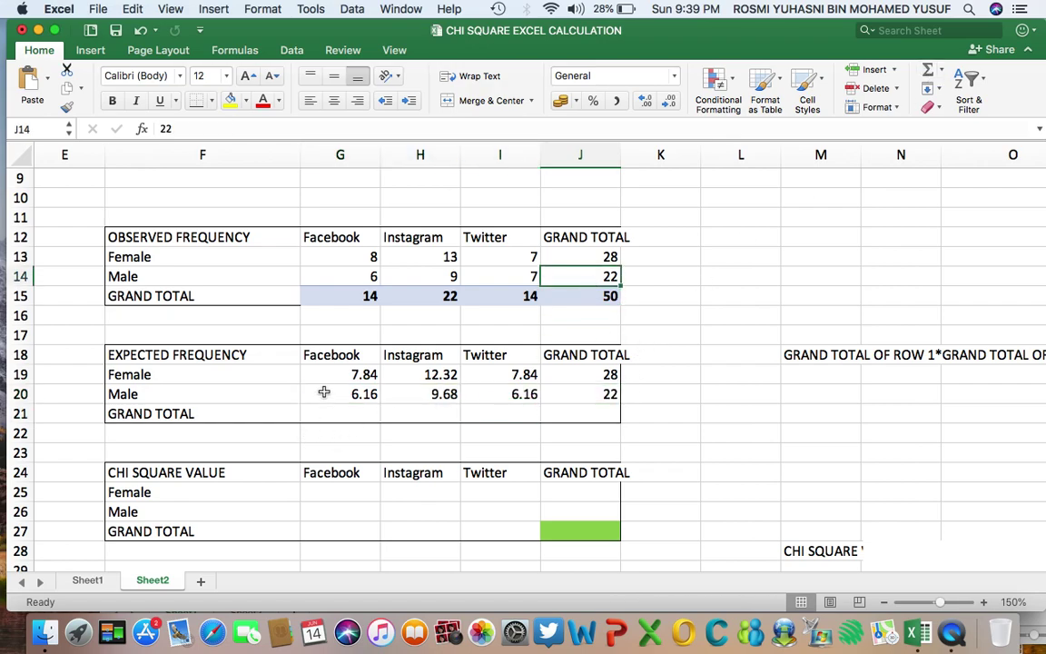
- Sum rows 19 and 20 of each expected frequency column into the GRAND TOTAL row, cells G21 to J21
drag(341, 374, 342, 412)
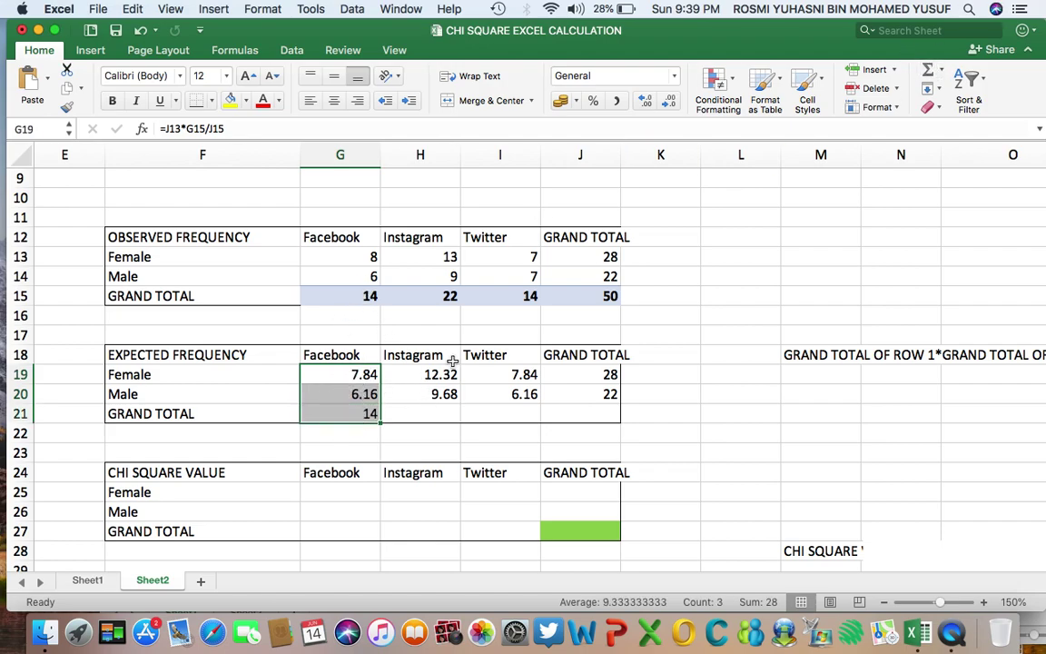
click(430, 381)
drag(430, 379, 427, 414)
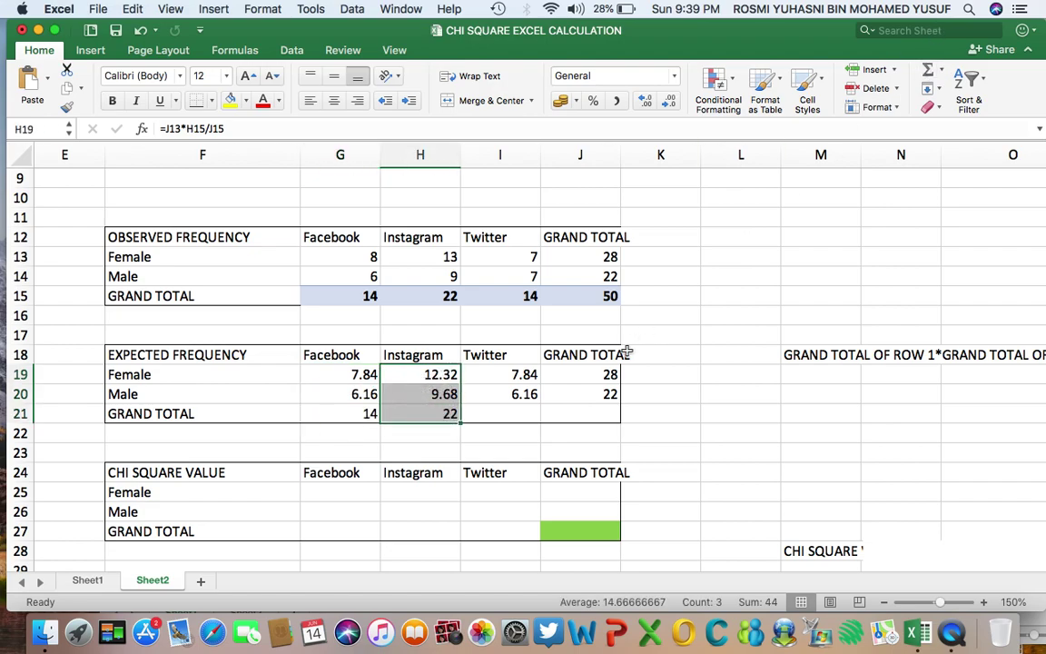
click(513, 374)
drag(513, 374, 508, 412)
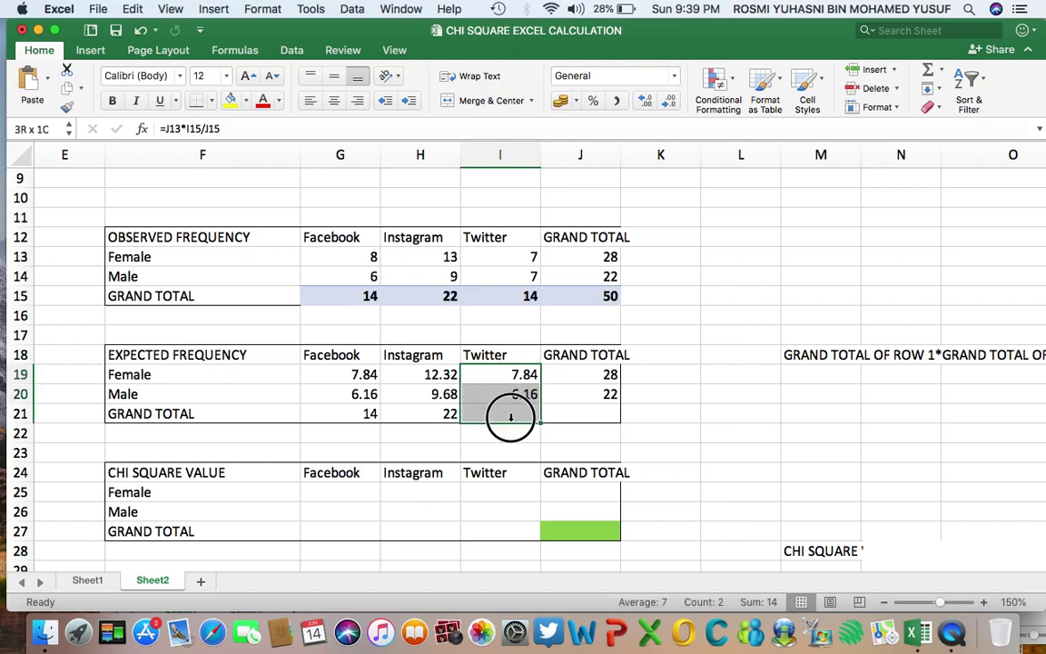
click(927, 70)
drag(610, 372, 601, 410)
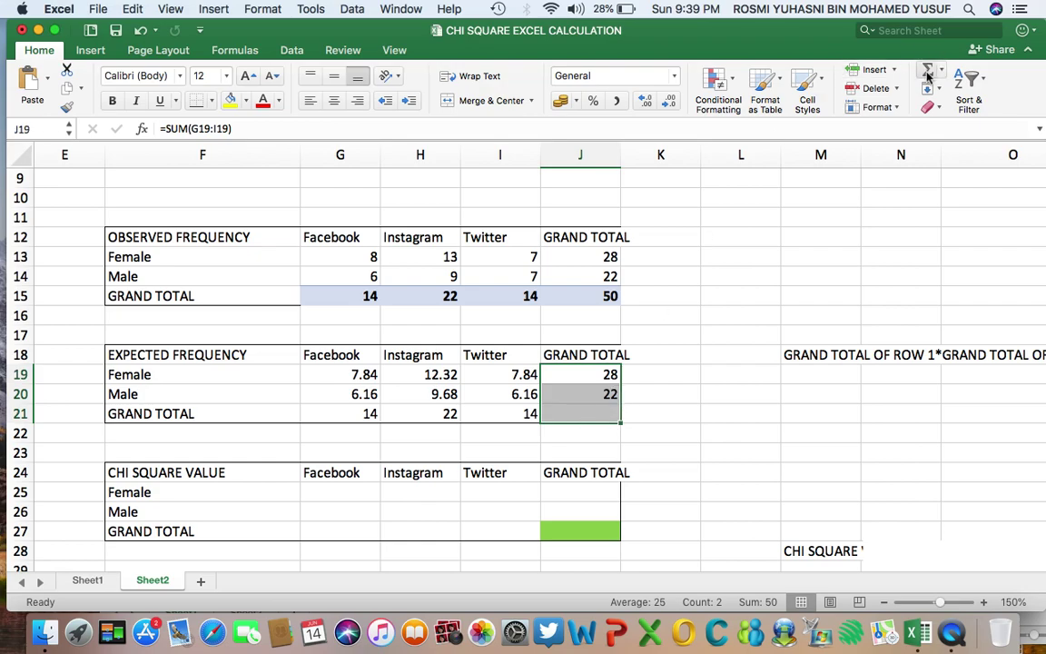
click(675, 430)
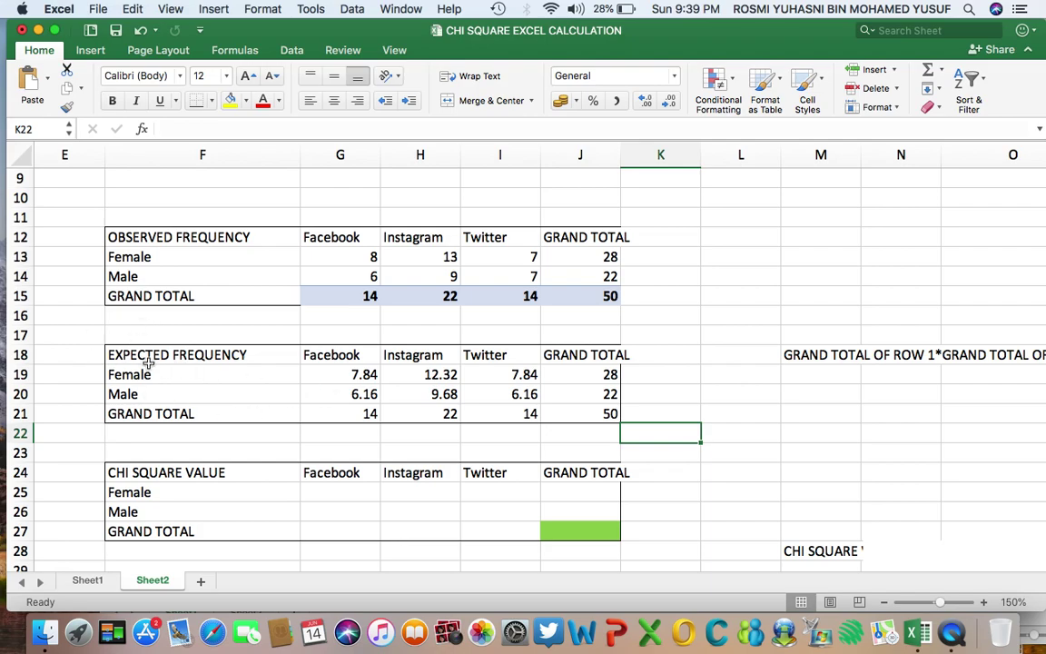
- Review the chi-square formula beside the tables and start a POWER formula in G25 for Female and Facebook
scroll(150, 372, down, 5)
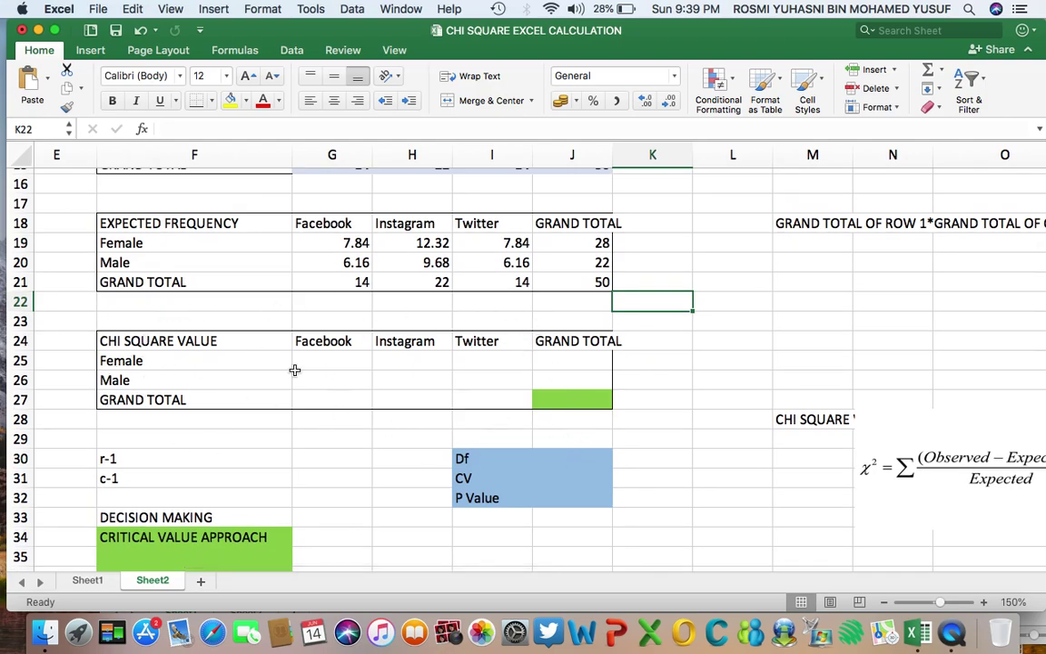
scroll(469, 381, right, 5)
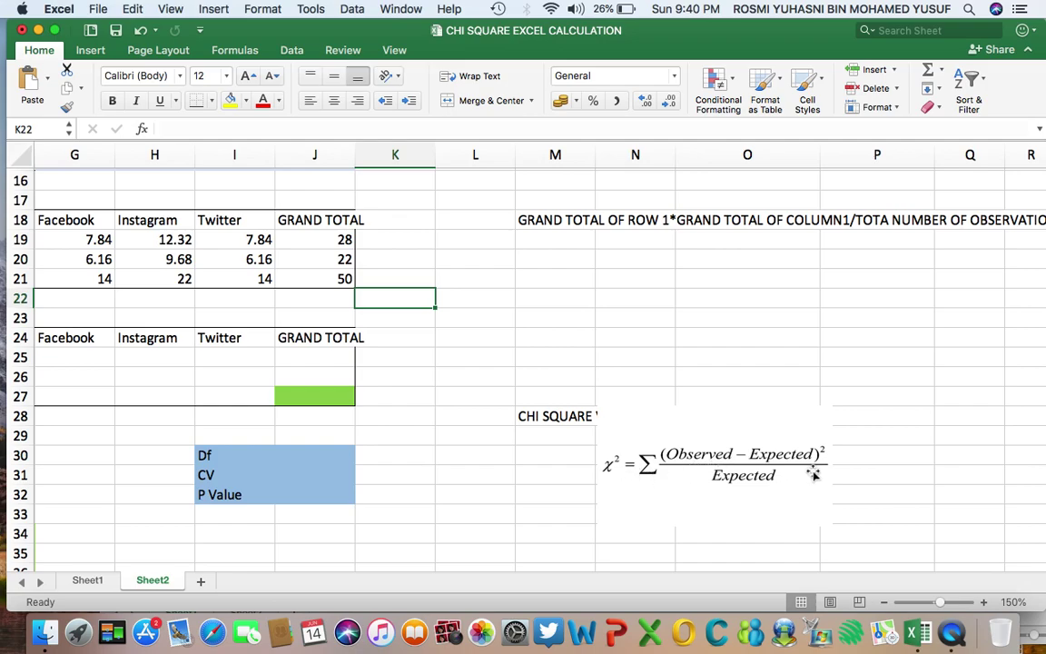
scroll(765, 484, left, 1)
scroll(765, 484, left, 5)
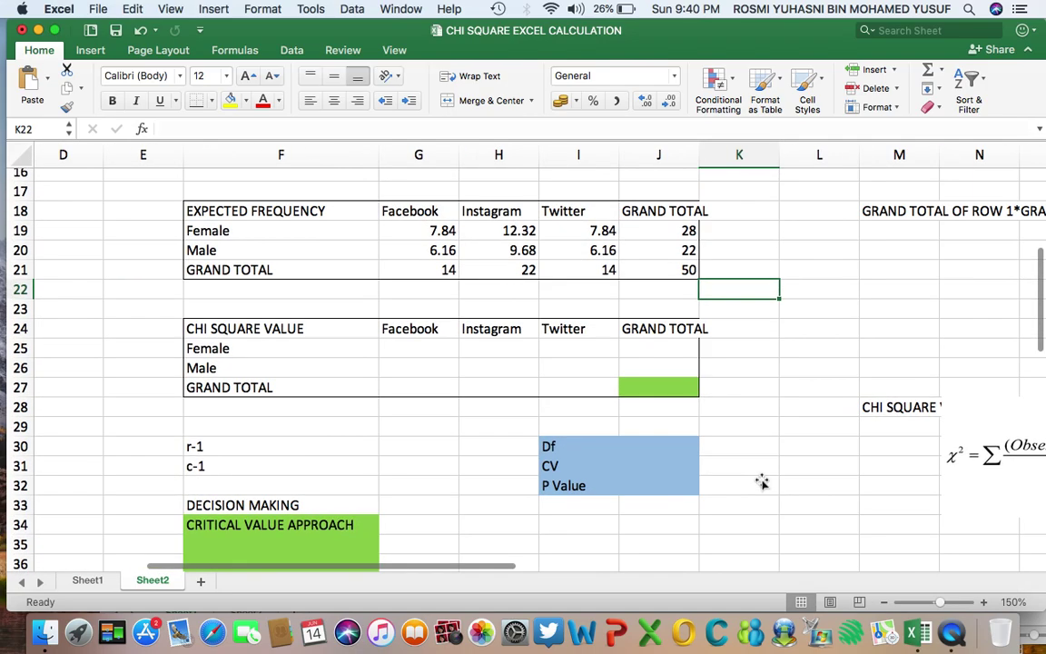
click(415, 346)
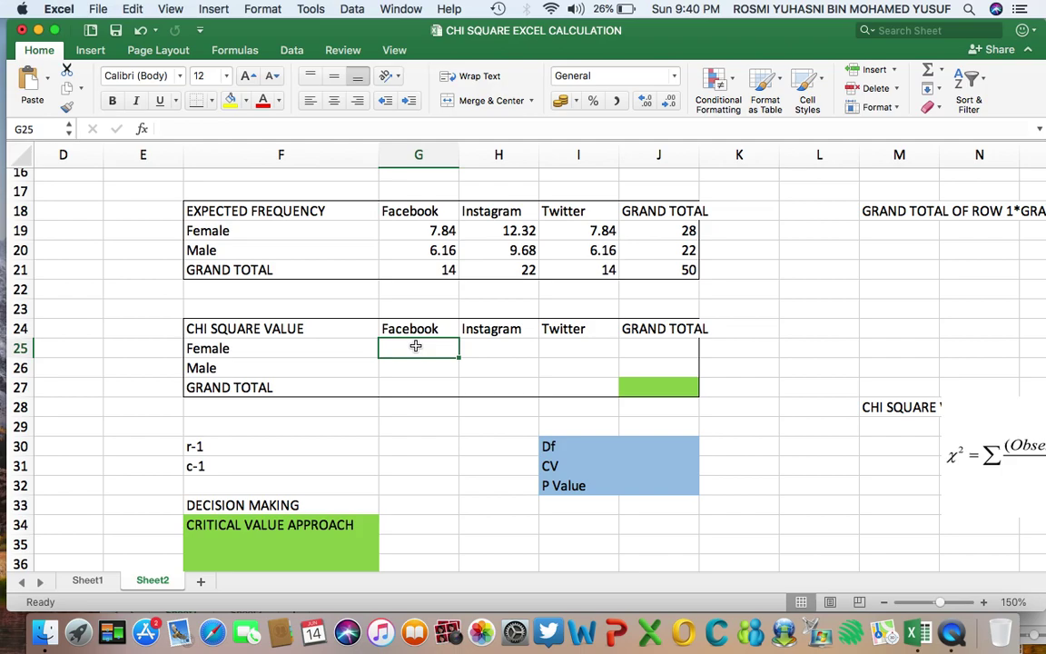
text(=)
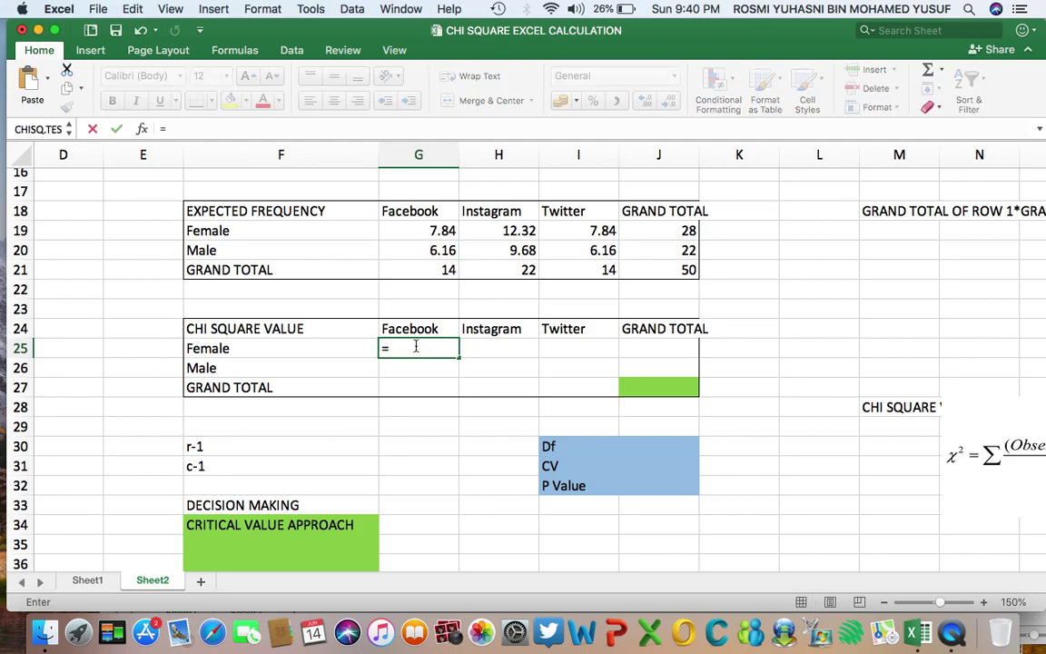
scroll(600, 387, right, 5)
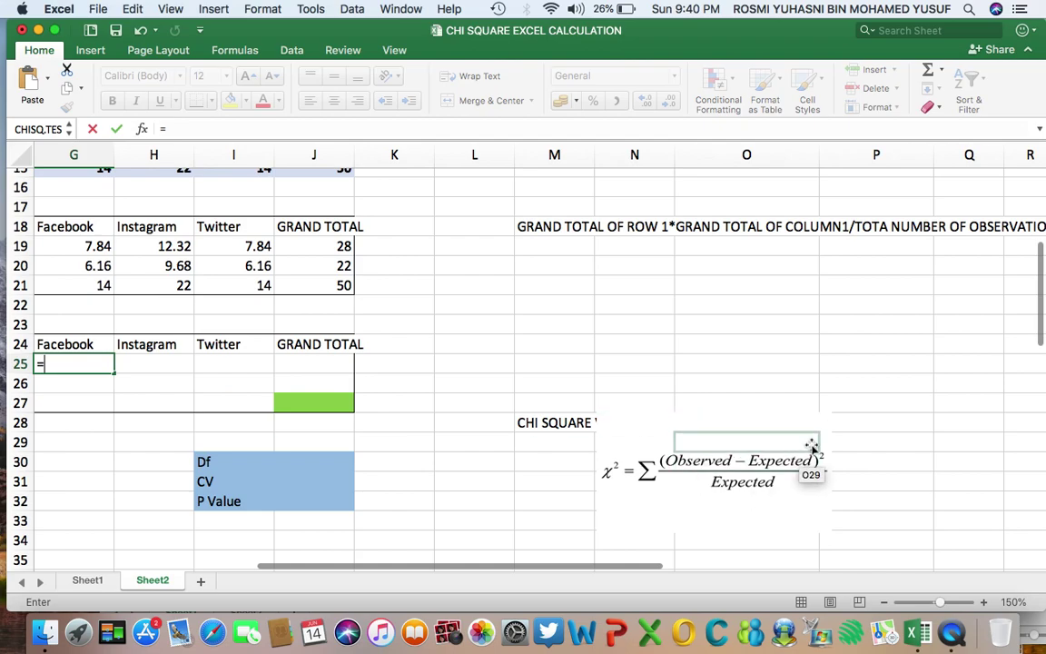
scroll(318, 368, left, 3)
scroll(318, 369, up, 1)
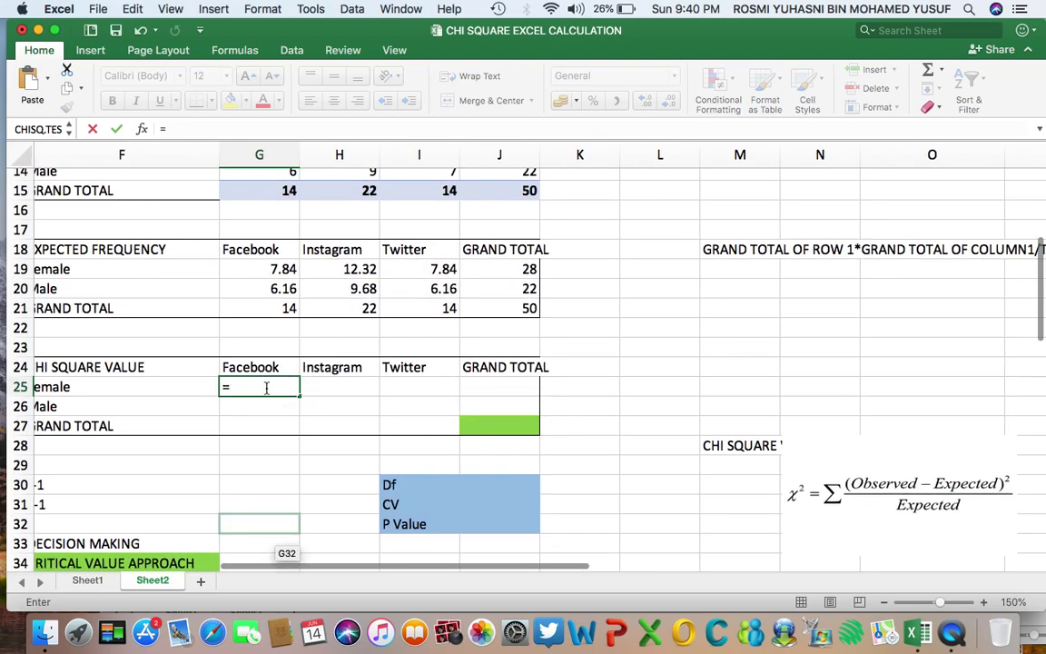
text(POW)
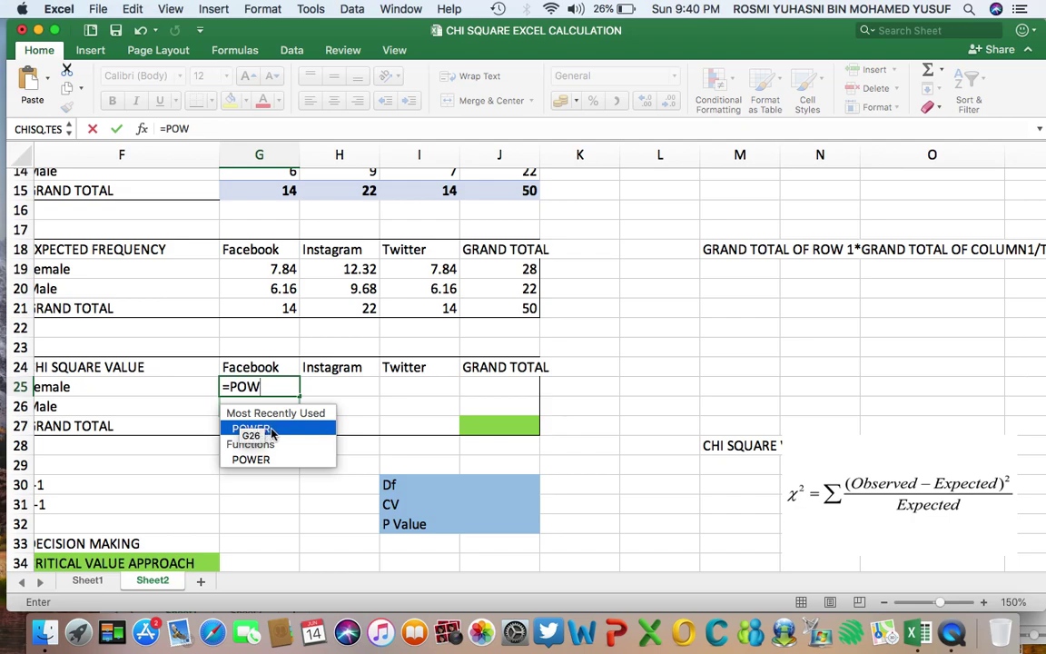
double_click(271, 432)
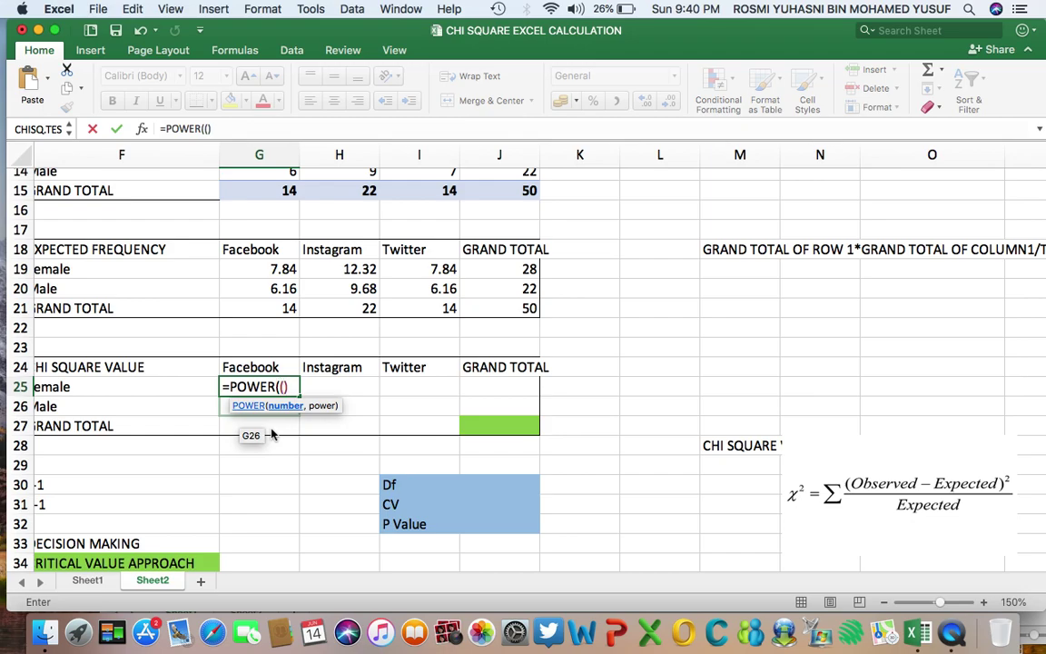
- Give POWER in G25 the difference (G13-G19), observed minus expected, as the number and 2 as the power
scroll(303, 425, up, 1)
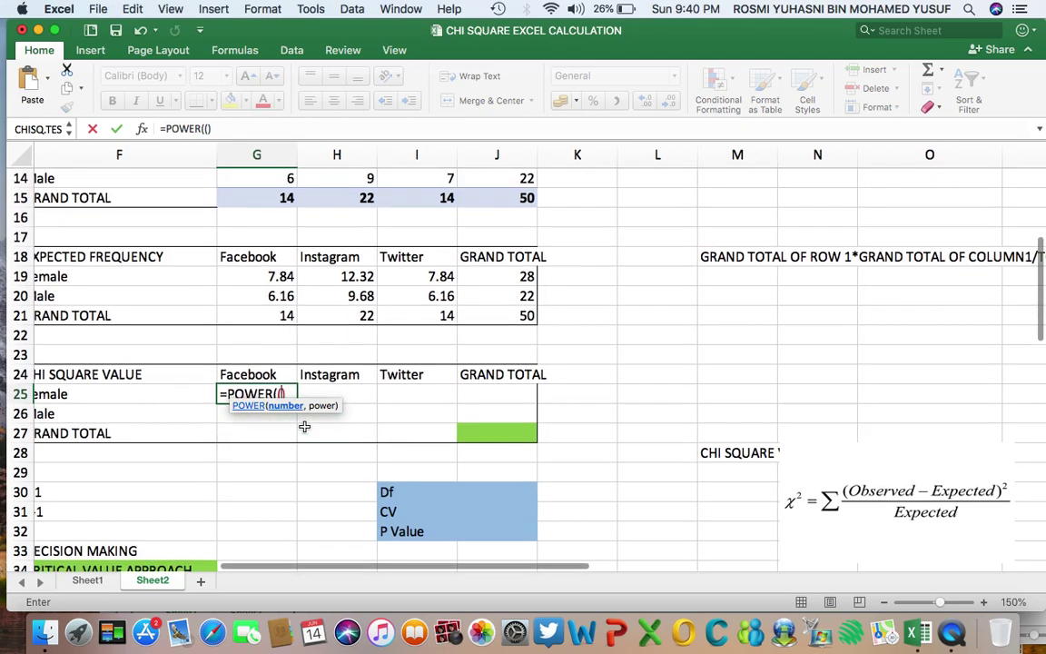
scroll(305, 426, up, 5)
scroll(305, 425, left, 2)
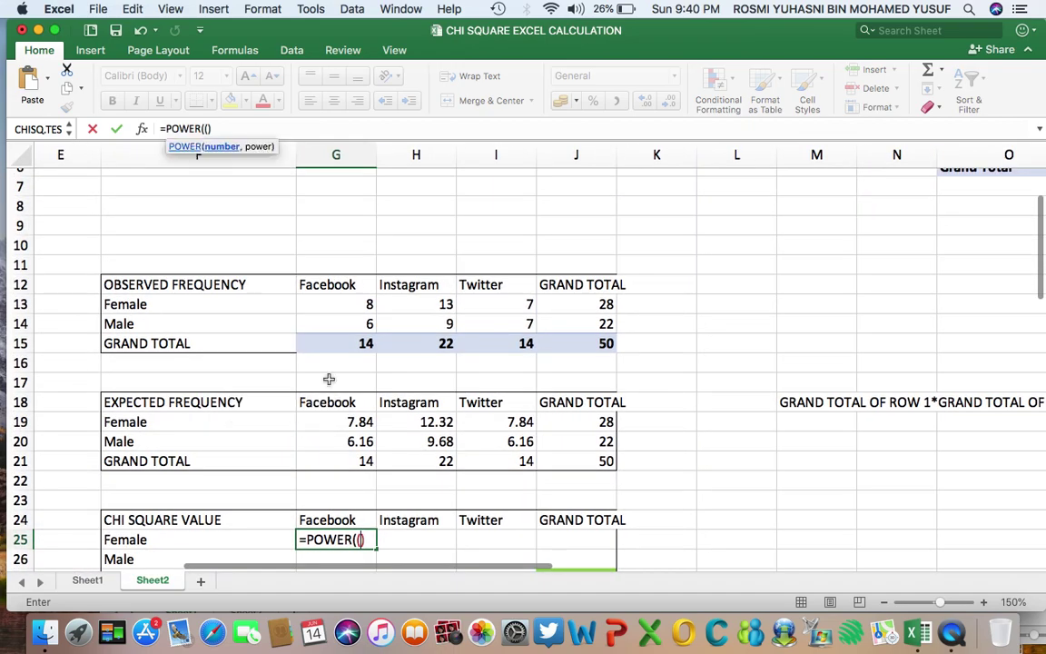
click(344, 309)
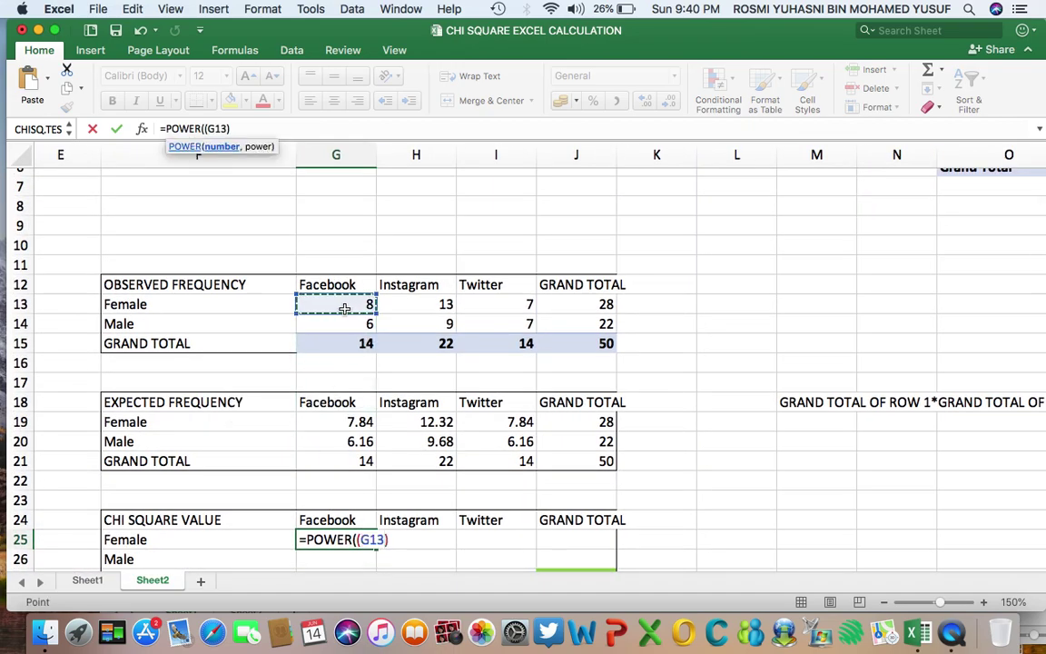
text(-)
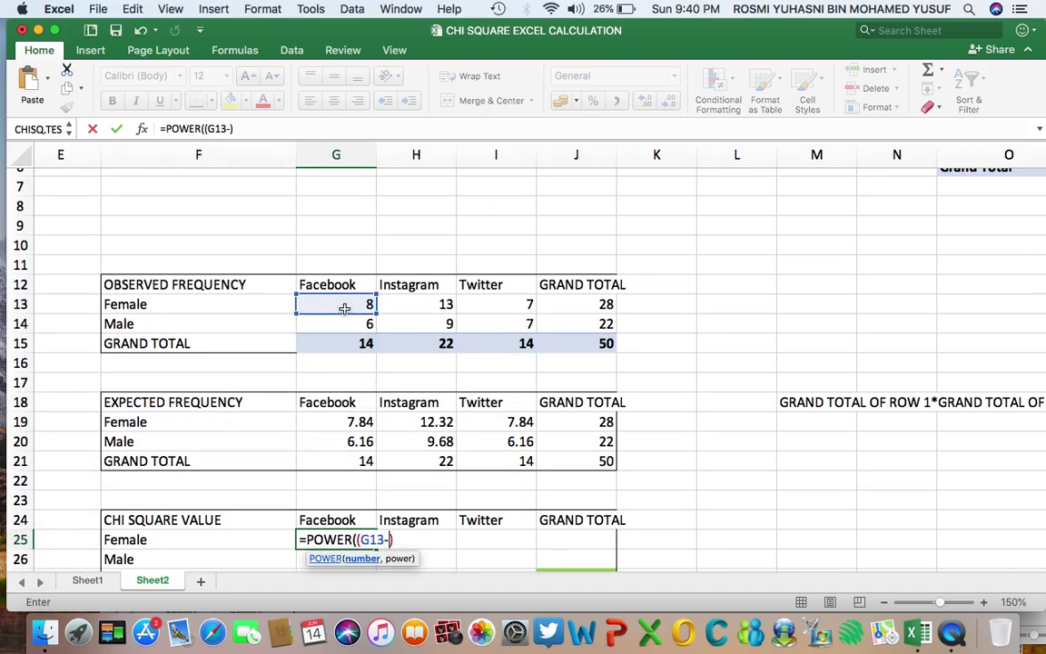
click(346, 422)
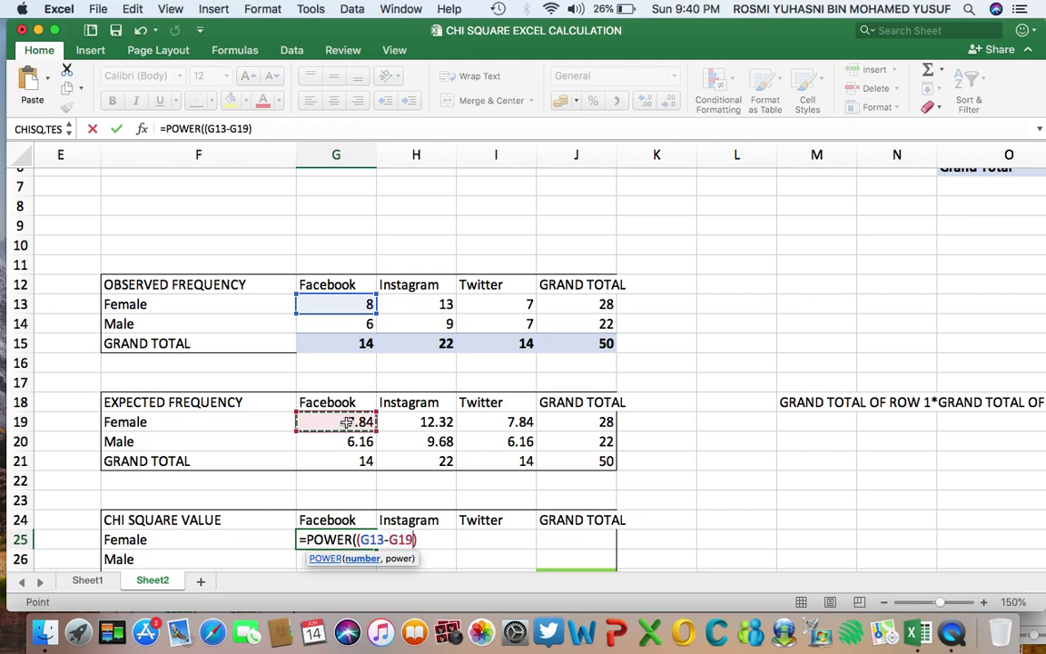
text(),)
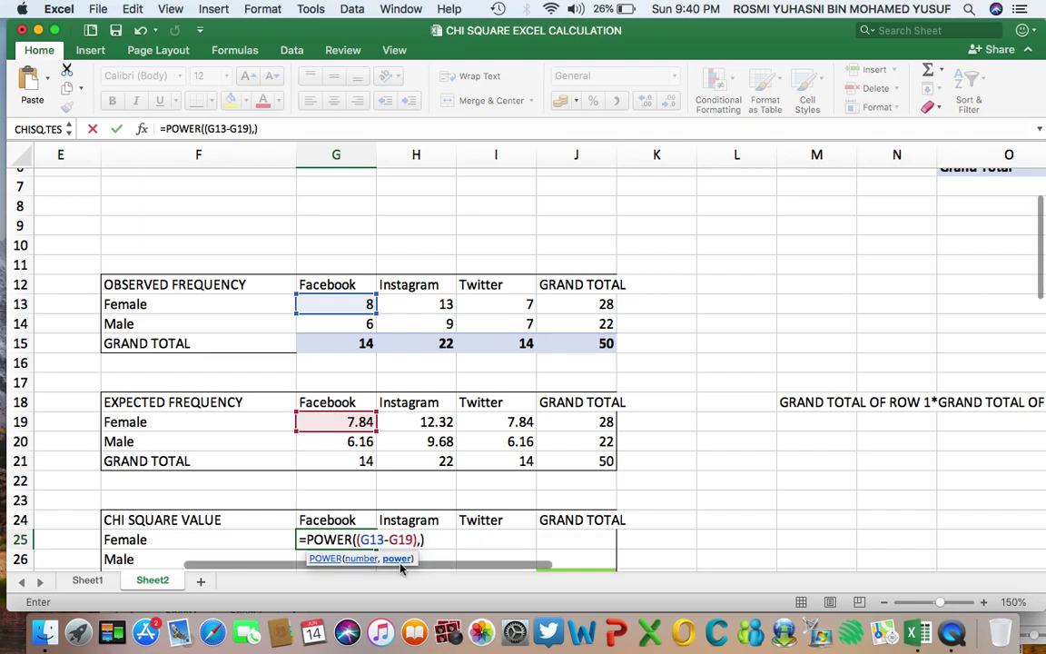
text(2)
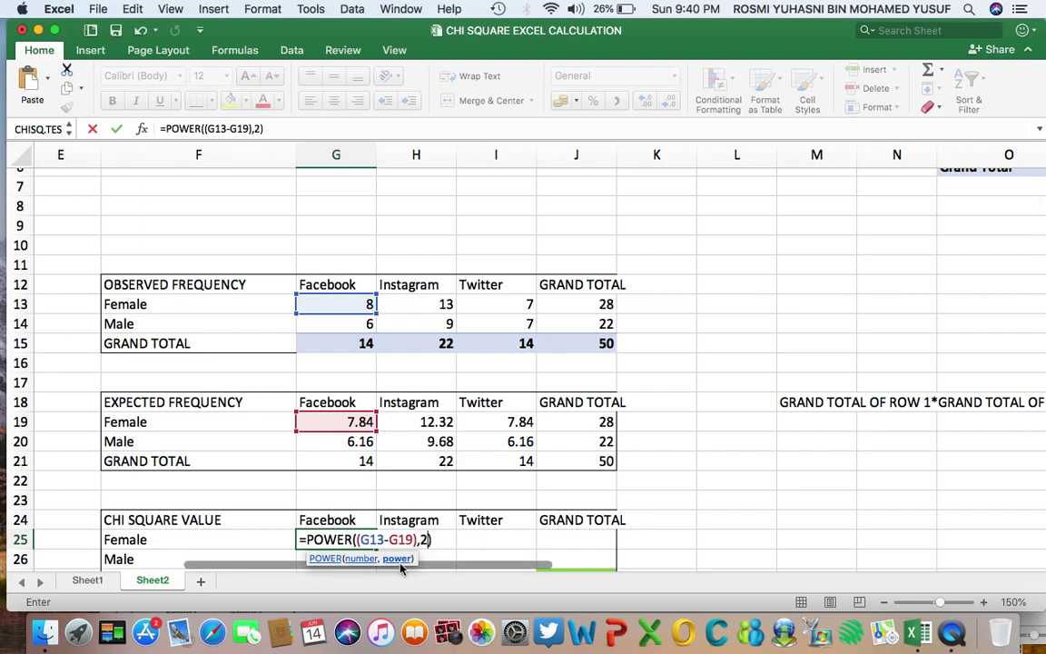
- Divide the squared difference by the expected frequency G19, check it against the chi-square formula, and commit G25 as =POWER((G13-G19),2)/G19
text()/)
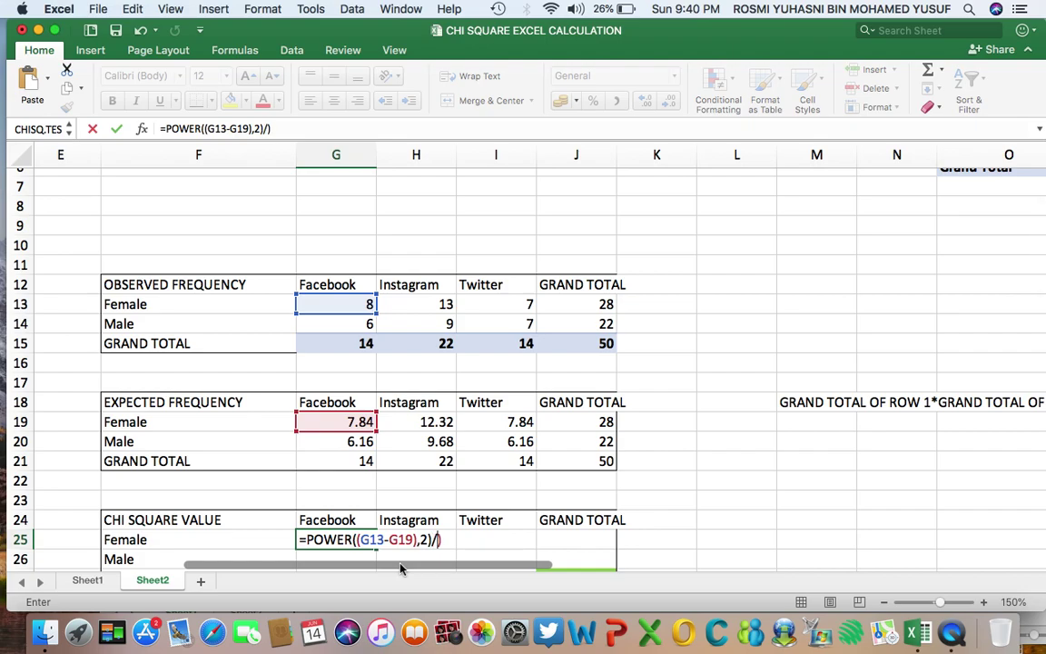
click(349, 424)
scroll(787, 484, down, 4)
scroll(788, 484, right, 3)
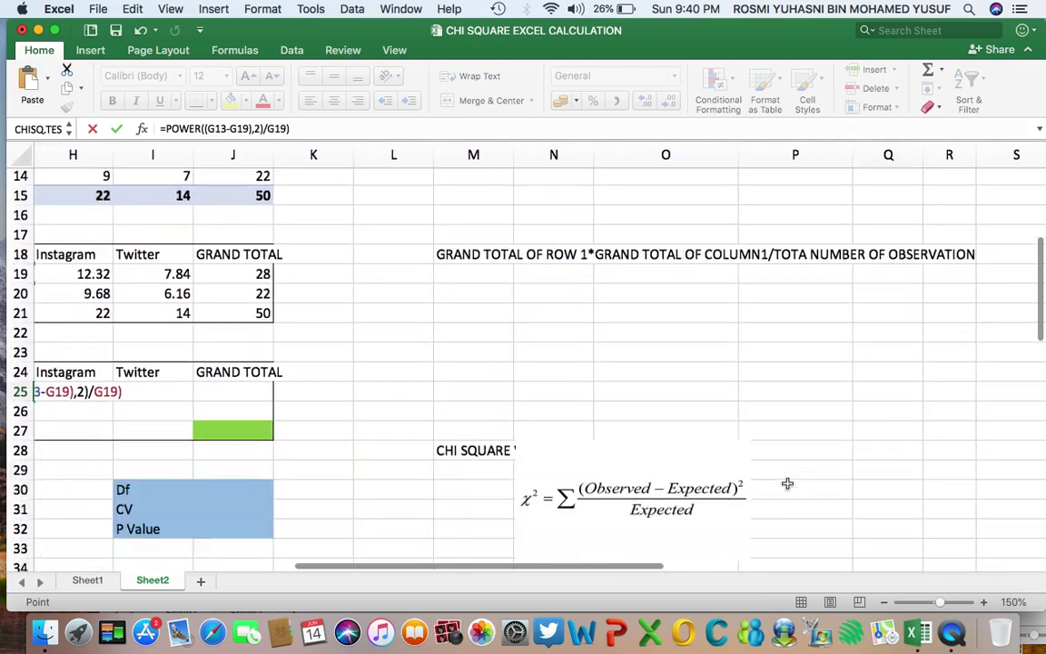
scroll(785, 484, left, 2)
scroll(690, 450, up, 3)
scroll(691, 450, left, 3)
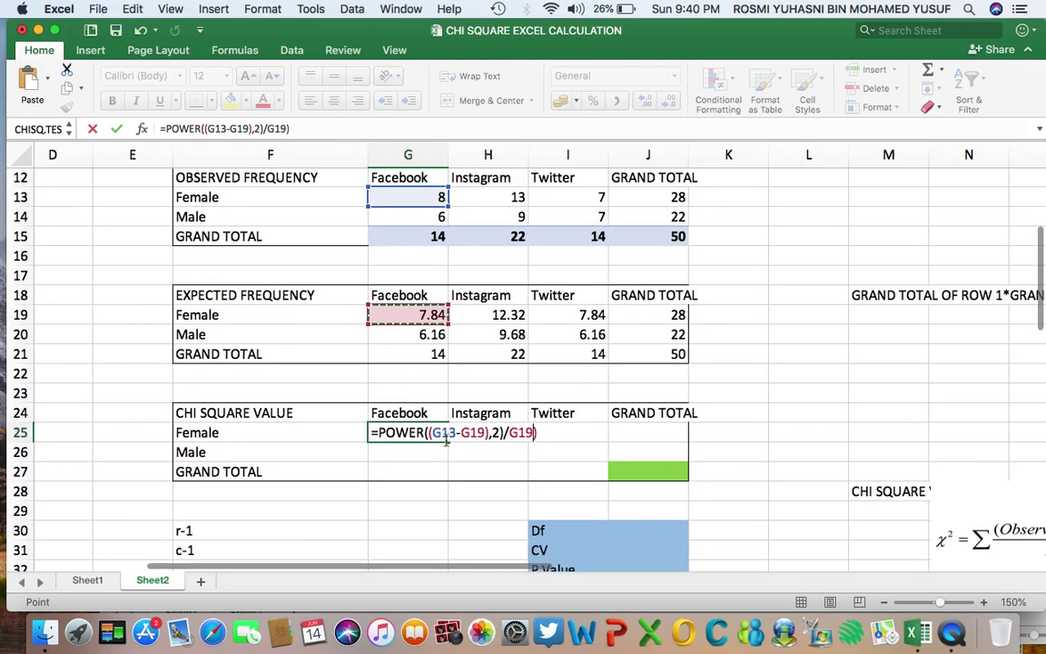
key(Return)
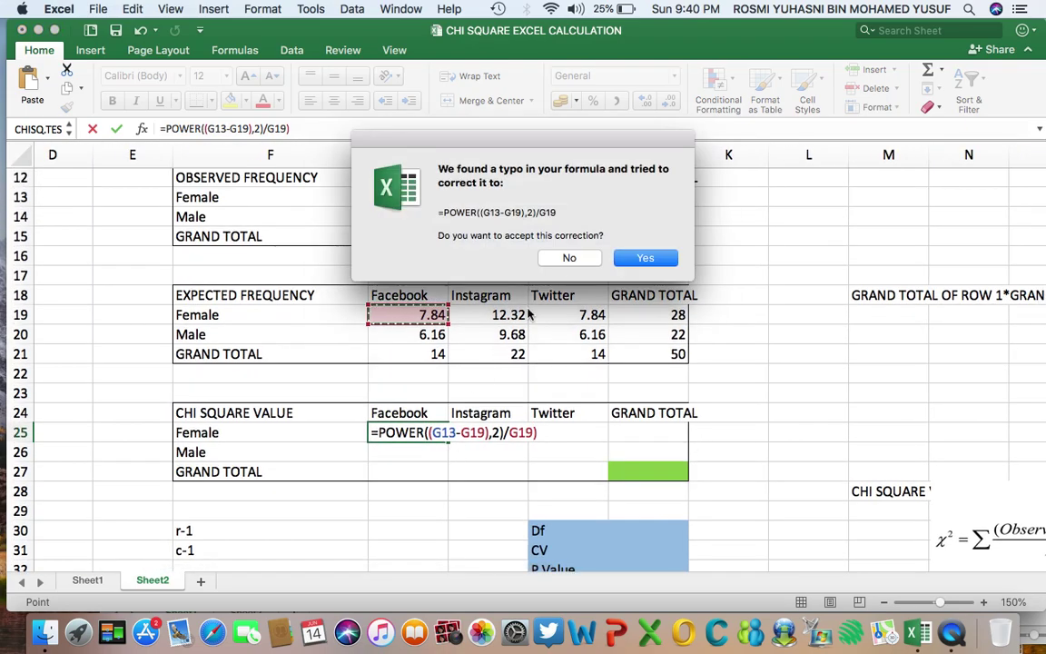
click(640, 259)
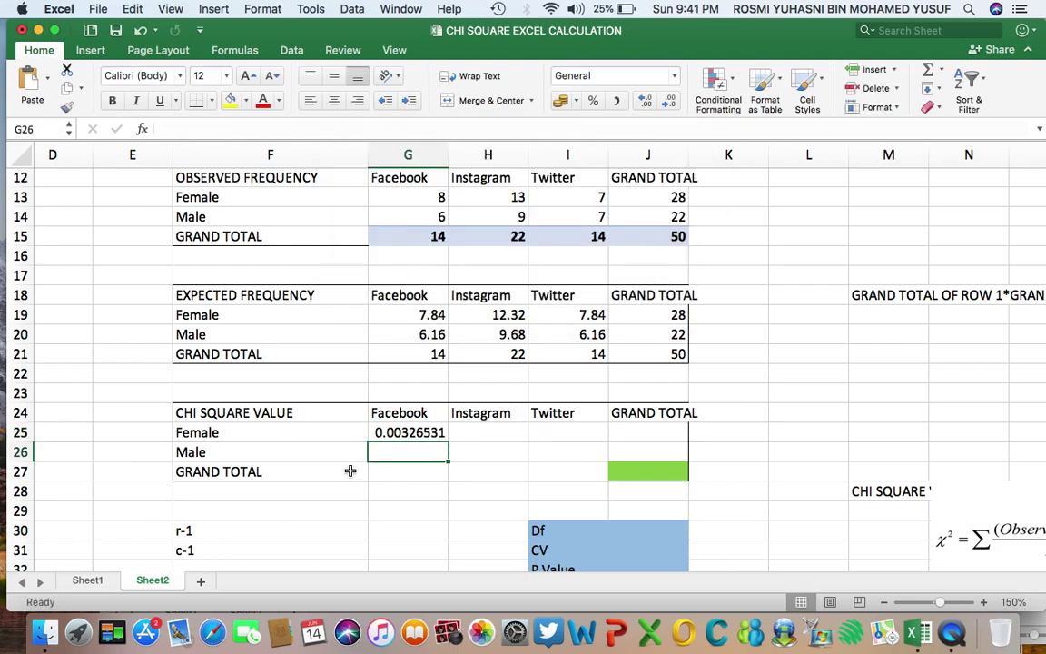
- Fill the chi-square formula from G25 across the Female row to Instagram and Twitter, cells H25 and I25
click(408, 430)
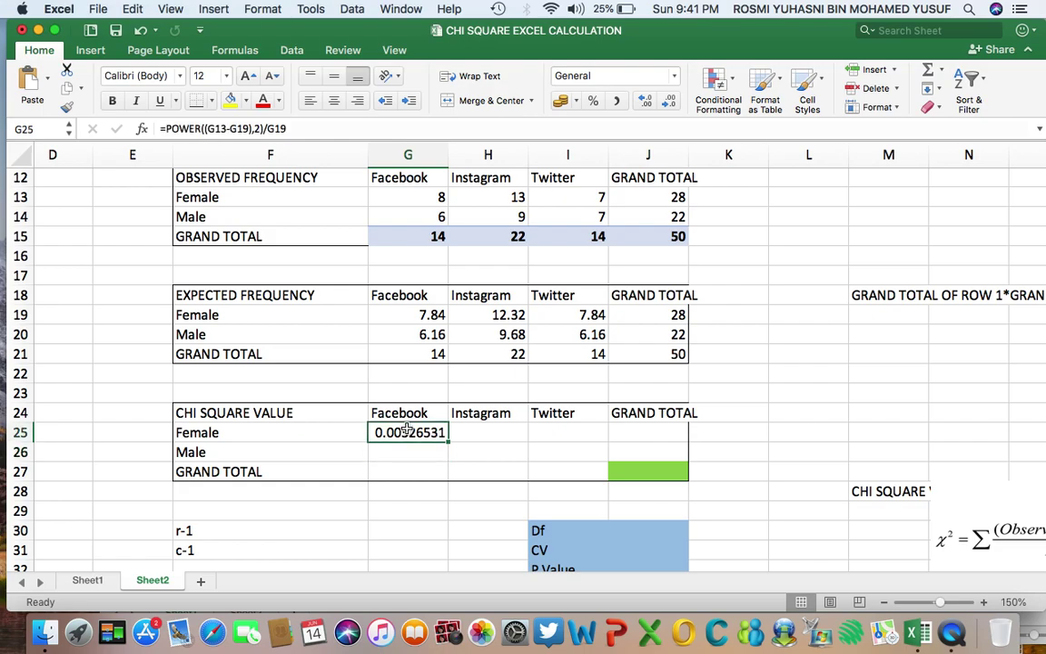
drag(448, 441, 581, 438)
click(485, 451)
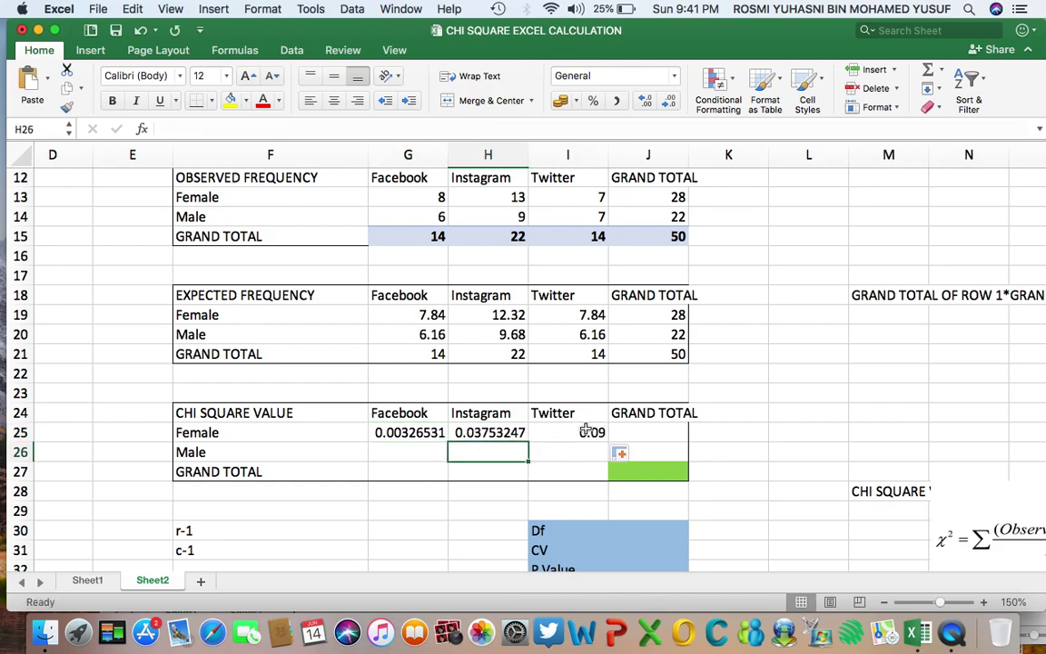
- Fill the Female chi-square formulas in G25:I25 down into the Male row, cells G26:I26
click(590, 434)
drag(608, 441, 551, 434)
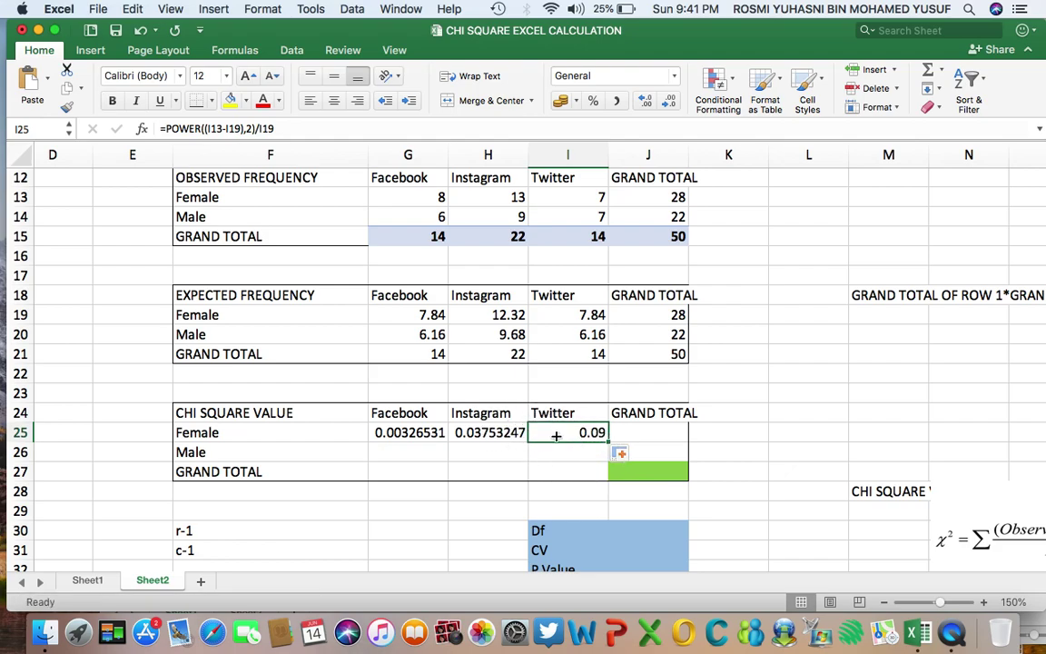
click(495, 452)
drag(412, 432, 609, 454)
click(564, 473)
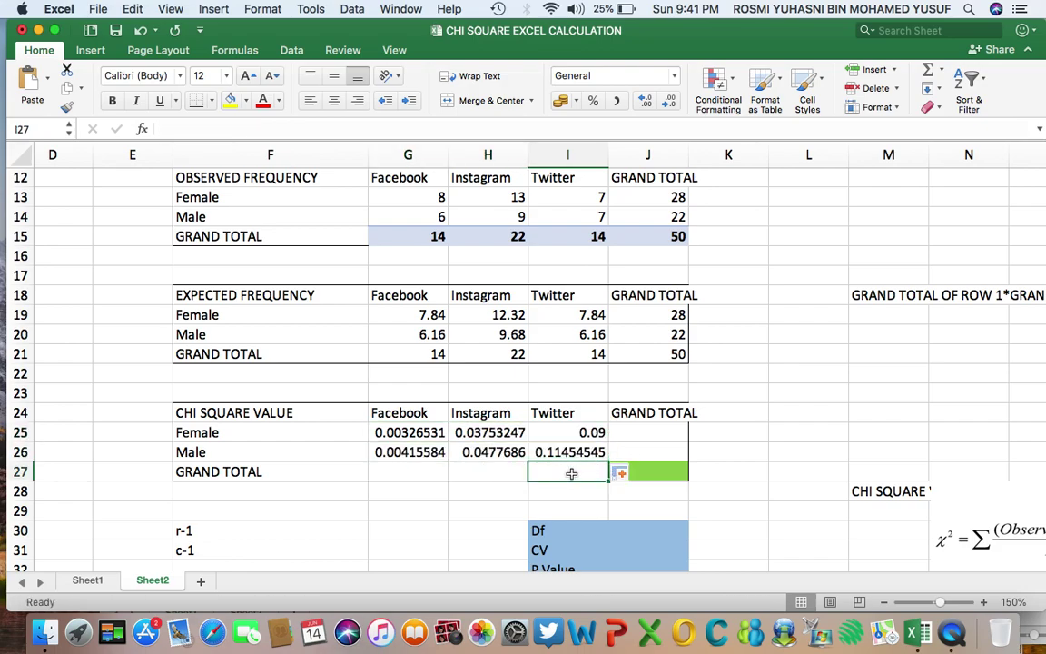
- Total the Female chi-square values G25:I25 into the GRAND TOTAL cell J25
click(635, 432)
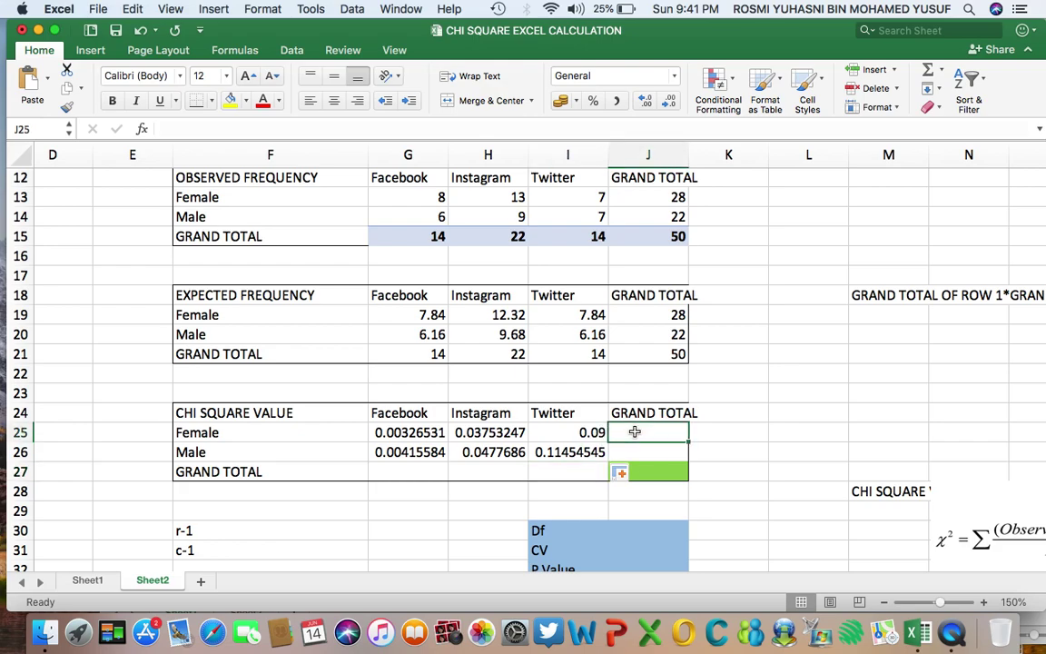
scroll(635, 432, down, 5)
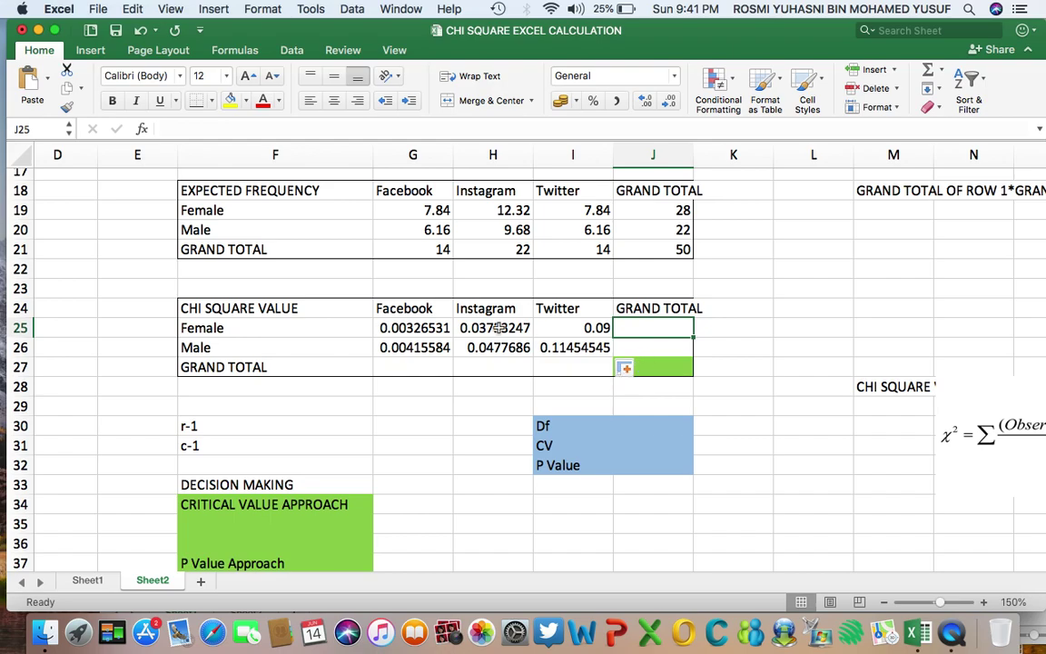
click(425, 330)
drag(470, 326, 636, 325)
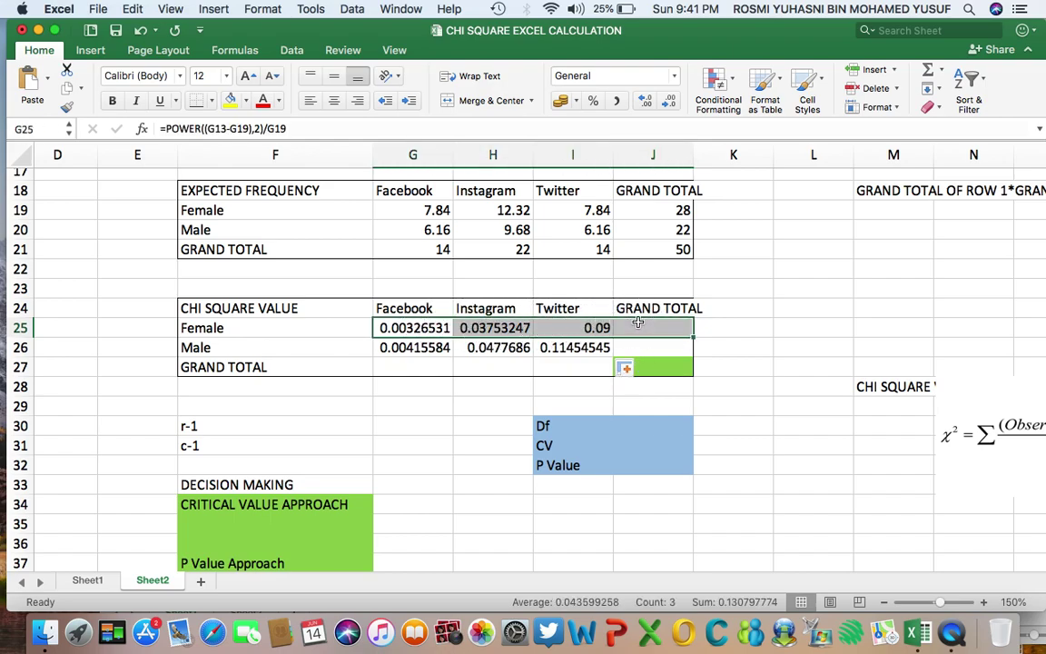
click(926, 70)
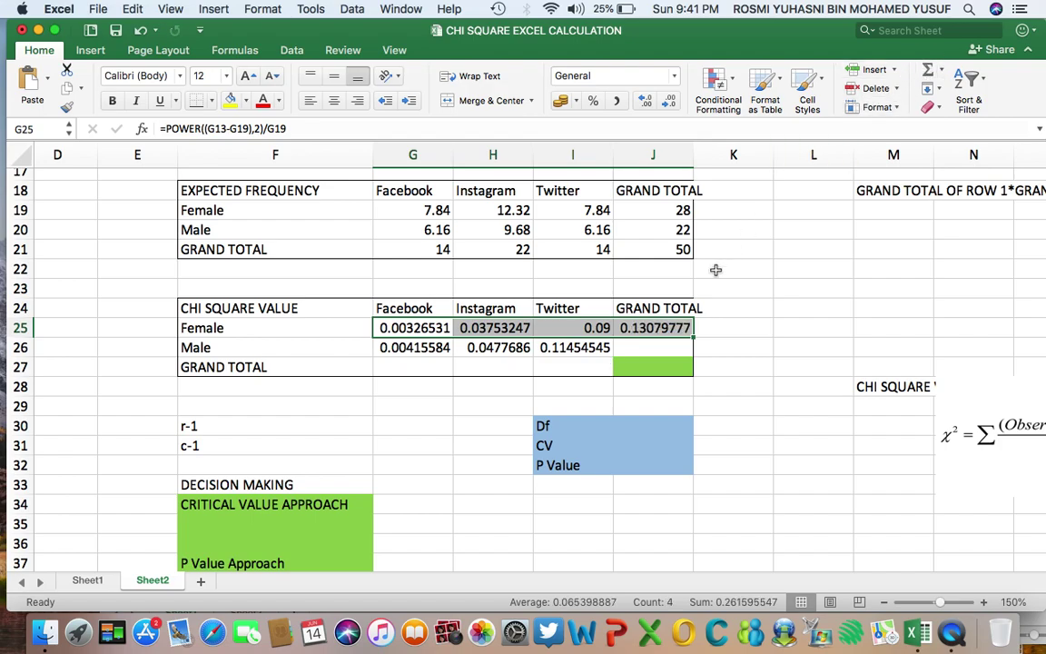
- Total the Male chi-square values G26:I26 into the GRAND TOTAL cell J26
drag(404, 348, 633, 352)
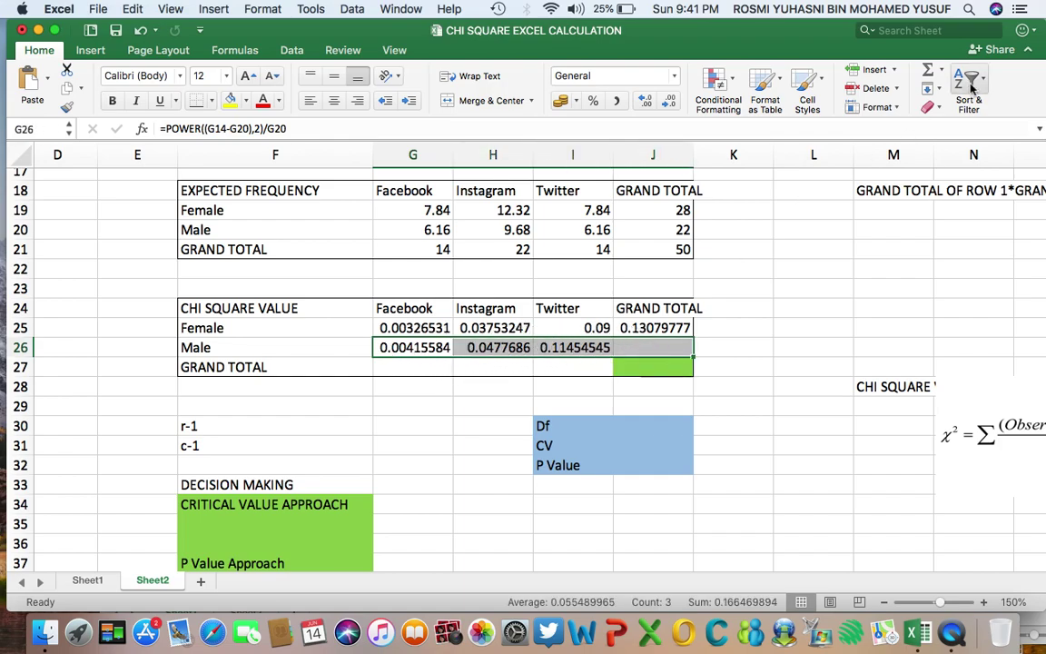
click(926, 70)
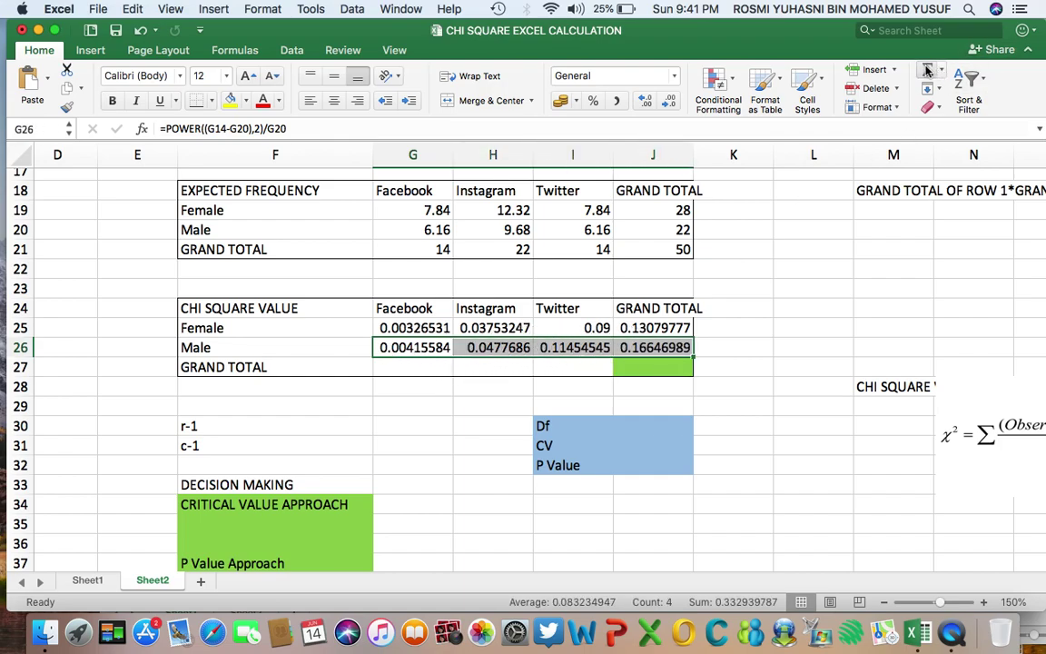
click(734, 387)
- Sum the row totals J25 and J26 into the green cell J27 as the overall chi-square value
drag(667, 328, 668, 369)
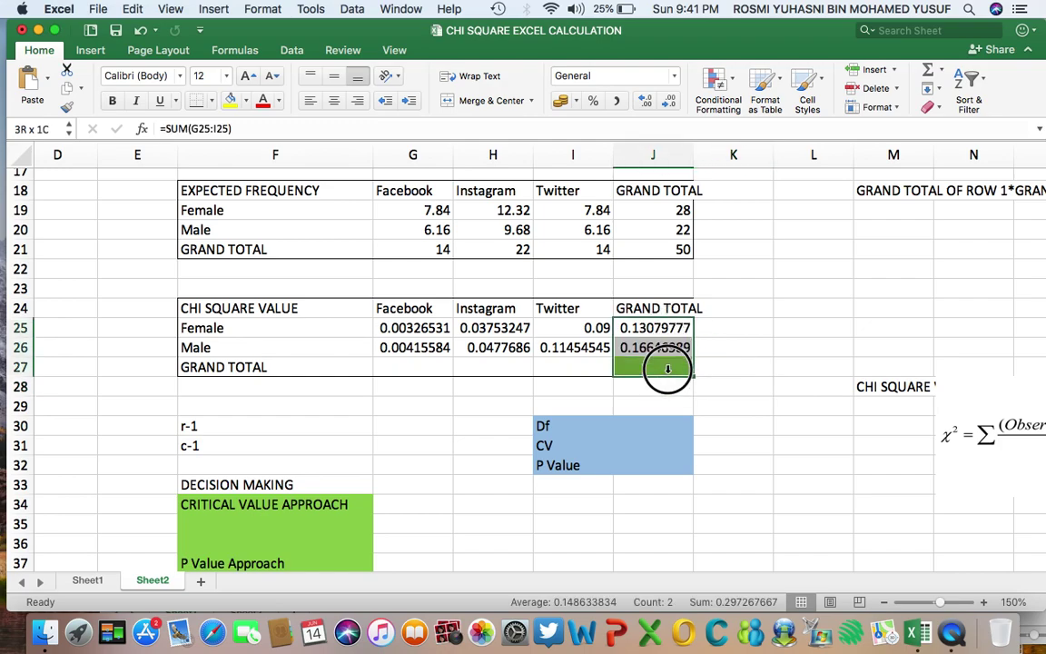
click(928, 71)
click(793, 437)
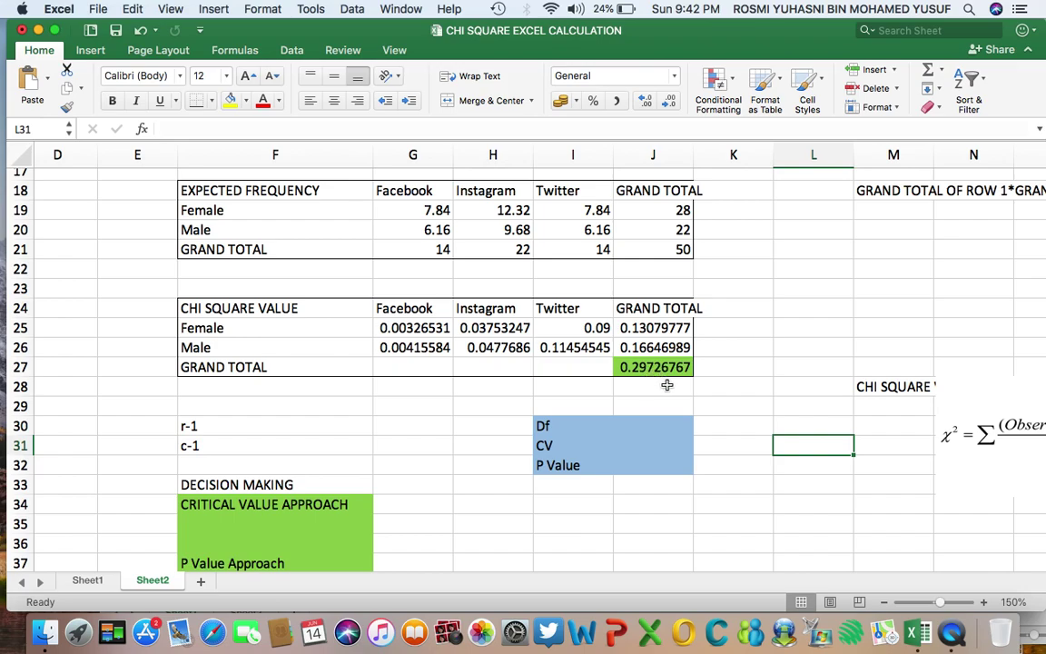
click(731, 444)
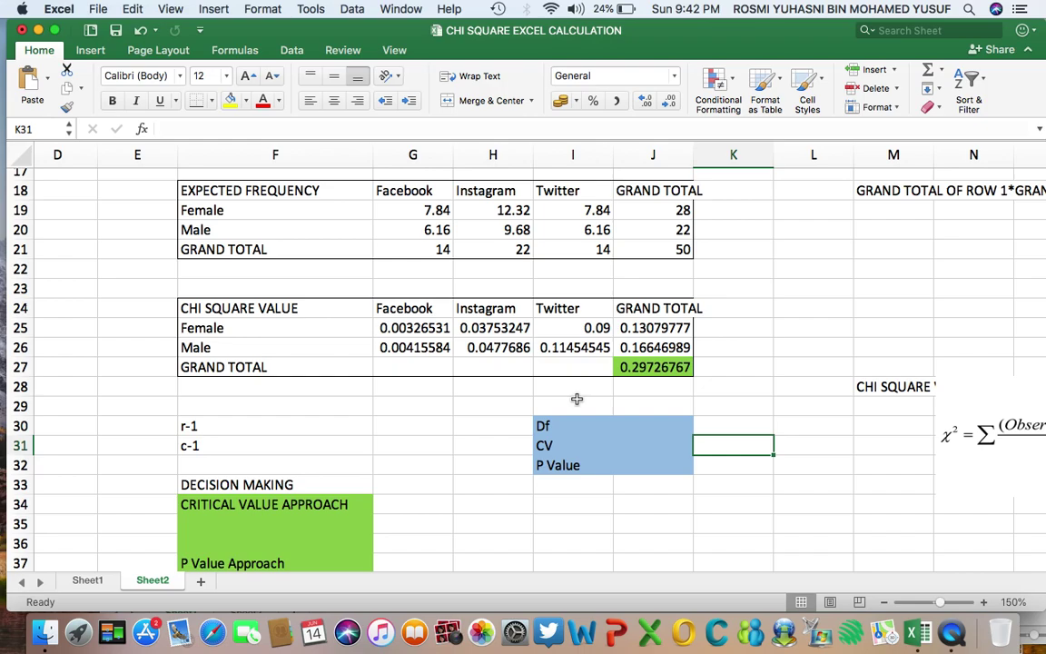
click(563, 446)
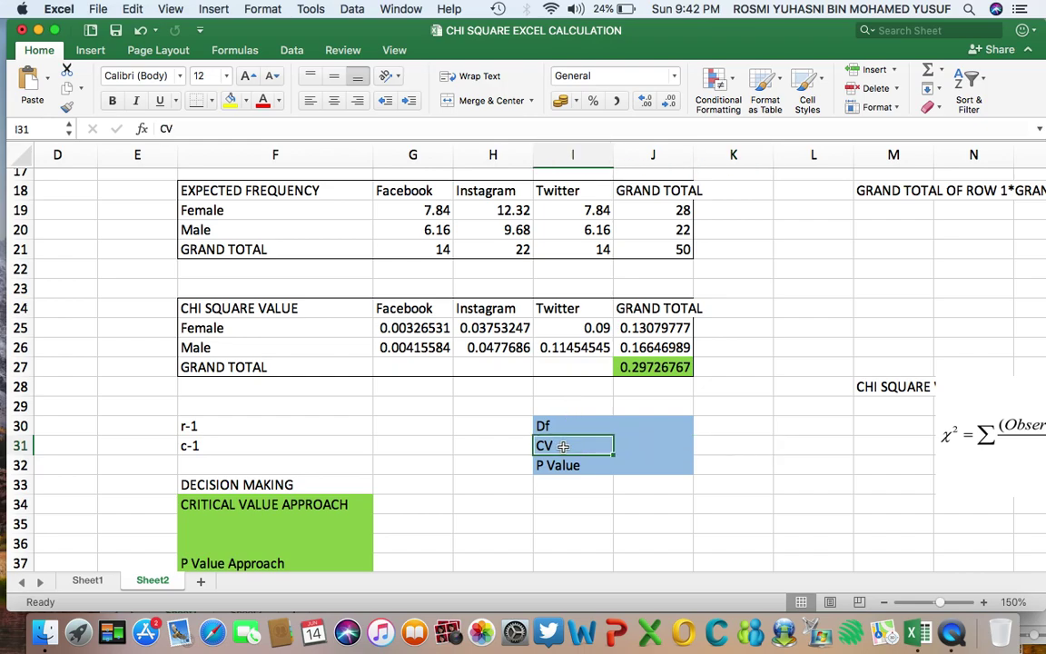
click(565, 465)
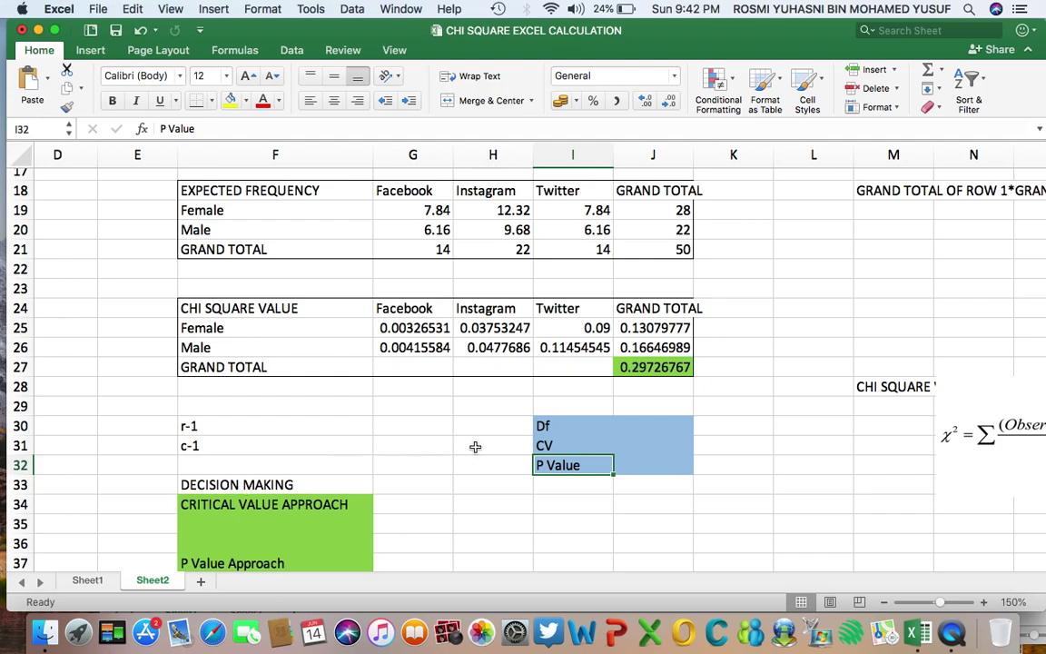
click(656, 451)
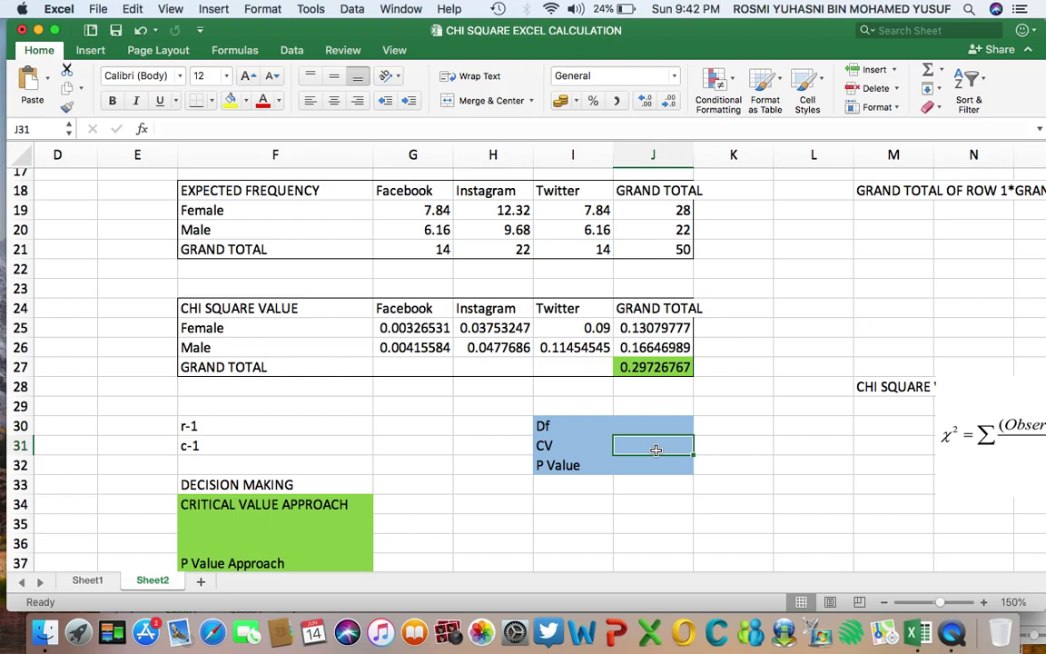
text(=)
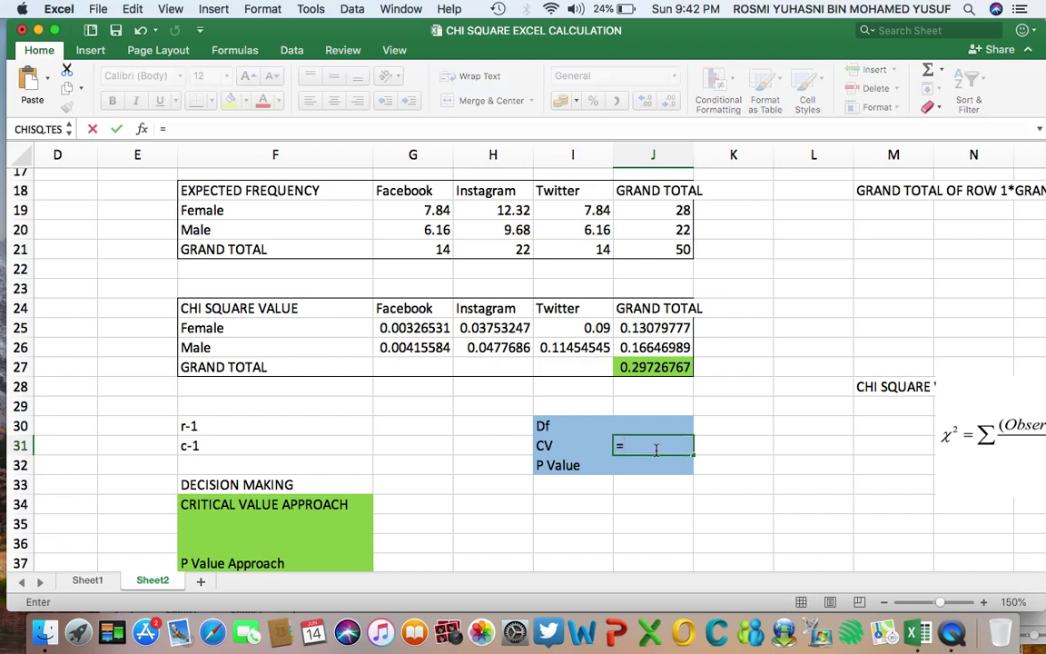
text(CHI)
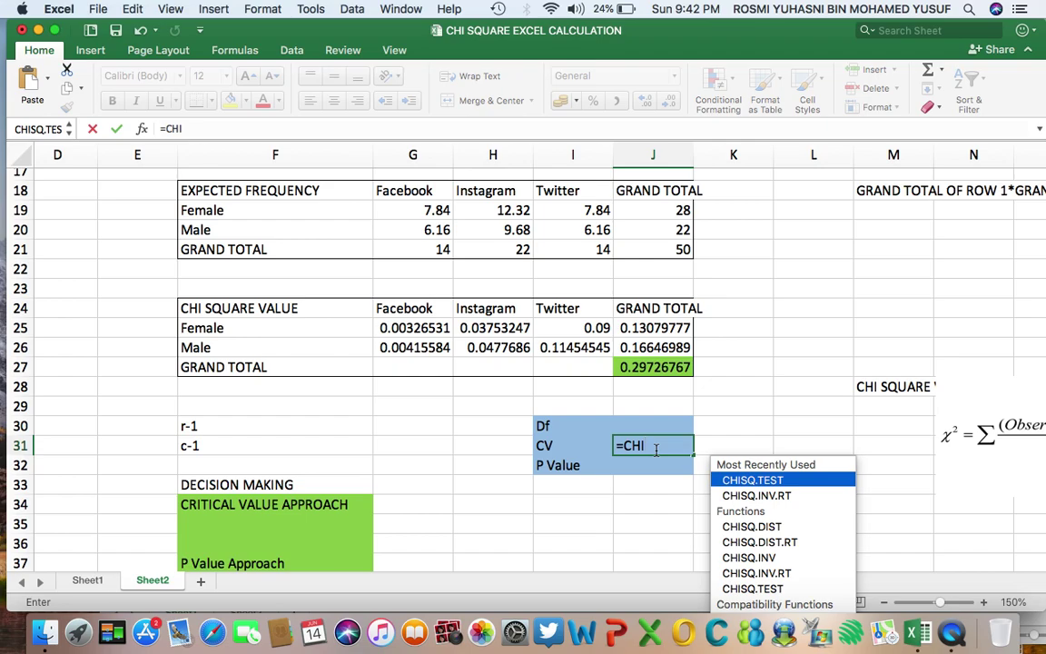
text(SQ.)
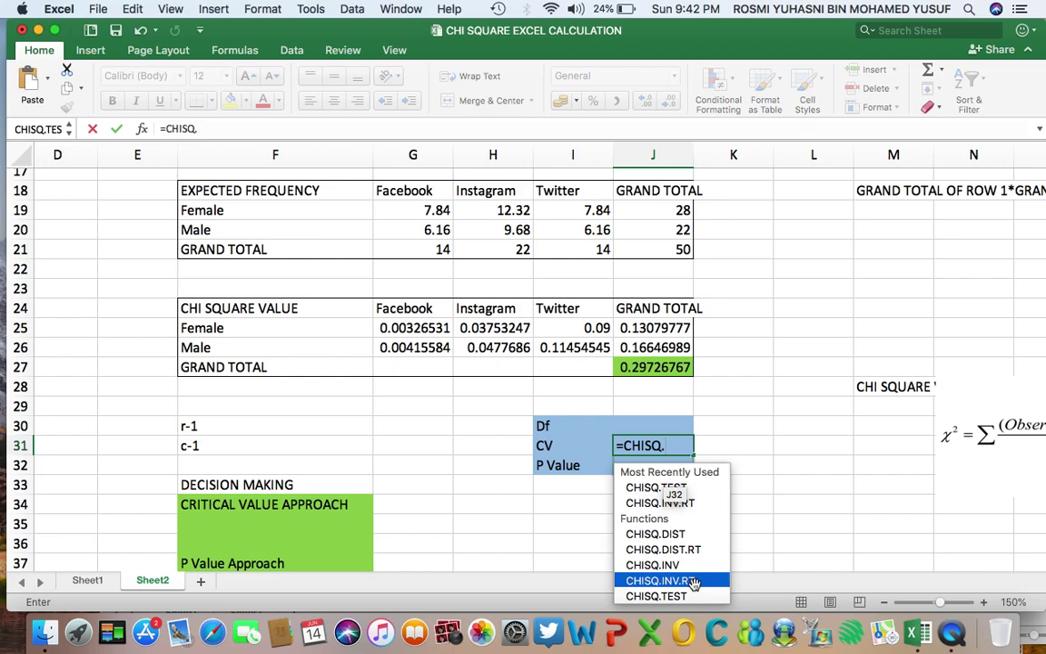
double_click(709, 582)
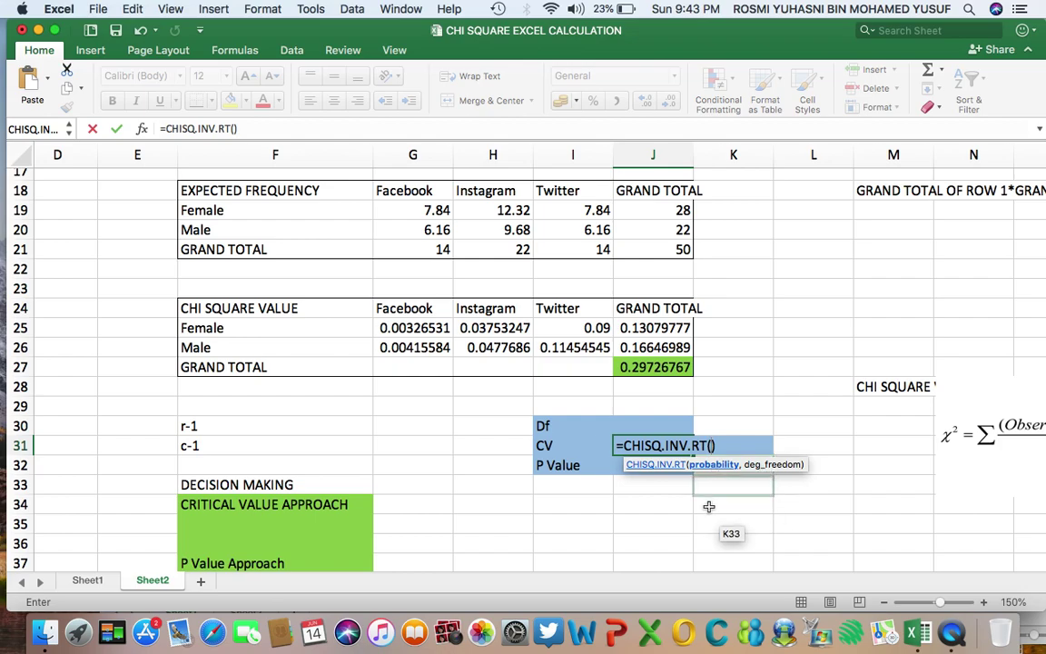
click(659, 534)
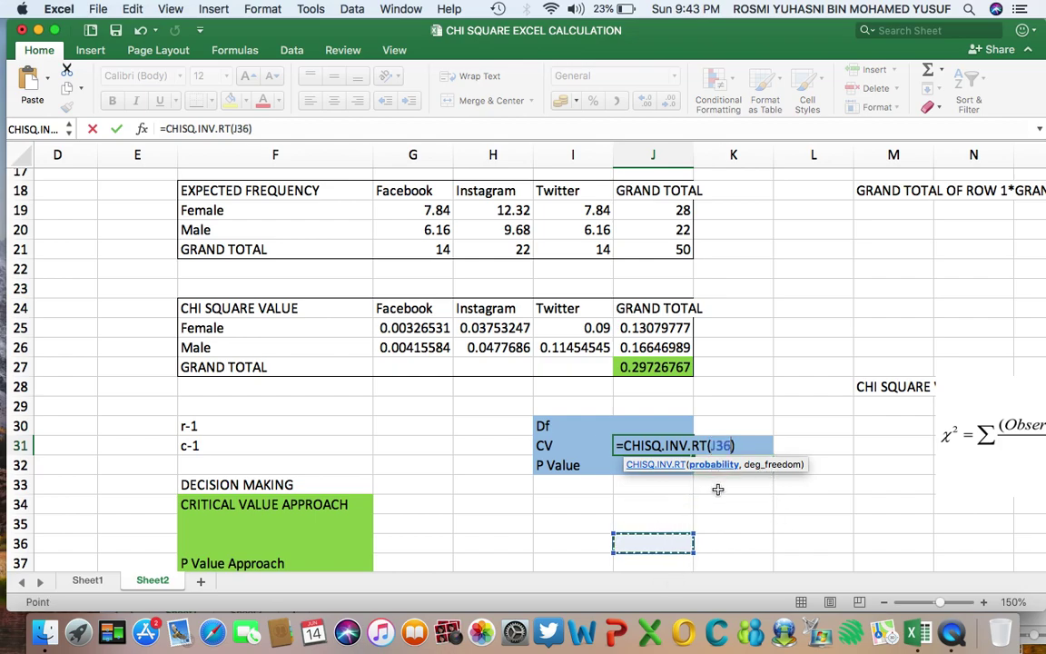
key(BackSpace)
key(BackSpace)
key(BackSpace)
key(BackSpace)
key(BackSpace)
key(BackSpace)
key(BackSpace)
key(BackSpace)
key(BackSpace)
key(BackSpace)
key(BackSpace)
key(BackSpace)
key(BackSpace)
key(BackSpace)
key(BackSpace)
key(BackSpace)
key(BackSpace)
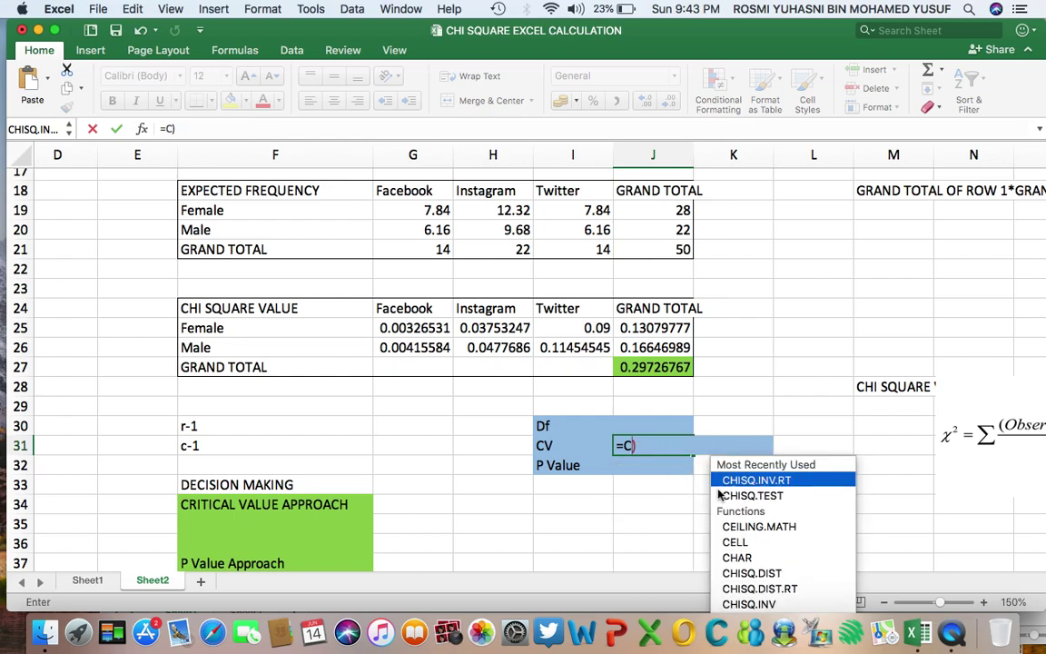
click(642, 553)
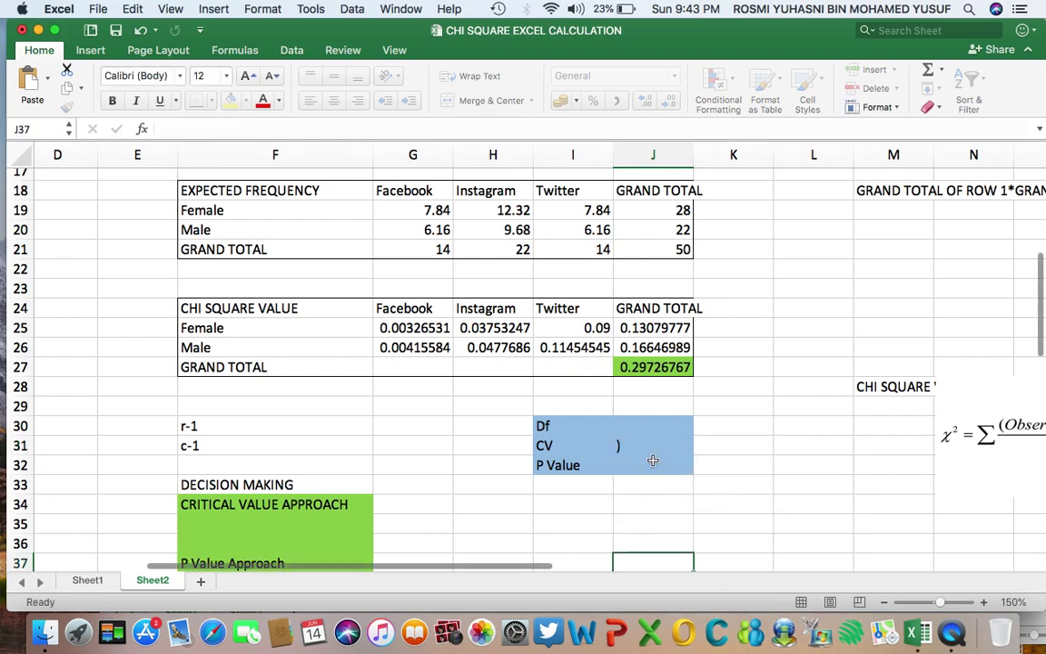
click(650, 446)
key(BackSpace)
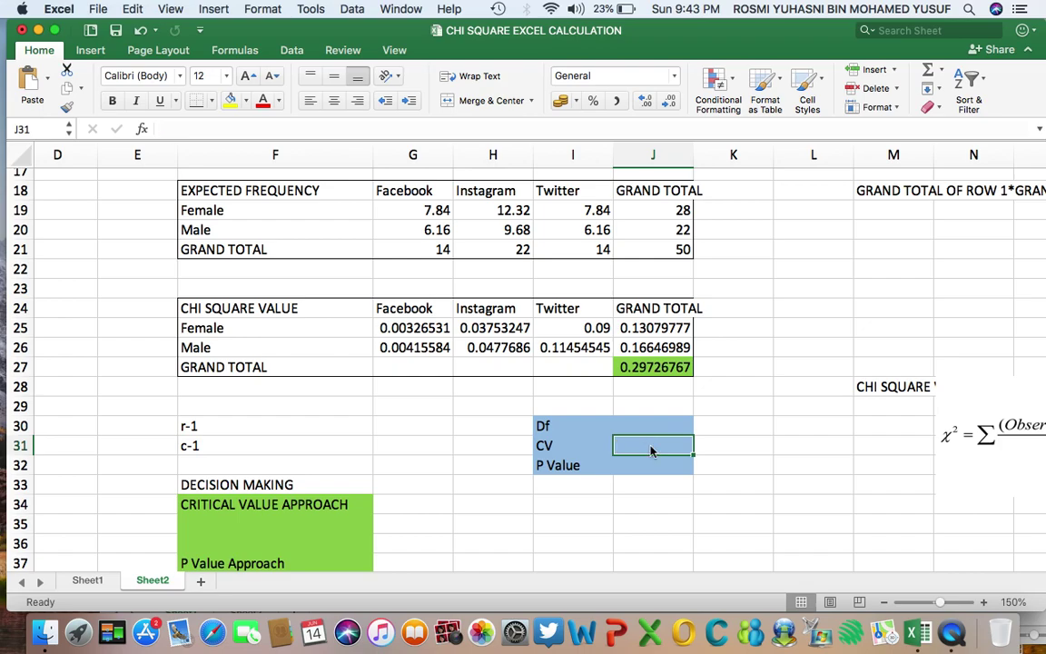
- Label cell I34 "Probality" and enter 5% beside it in J34
click(594, 507)
scroll(593, 514, down, 3)
scroll(617, 495, left, 1)
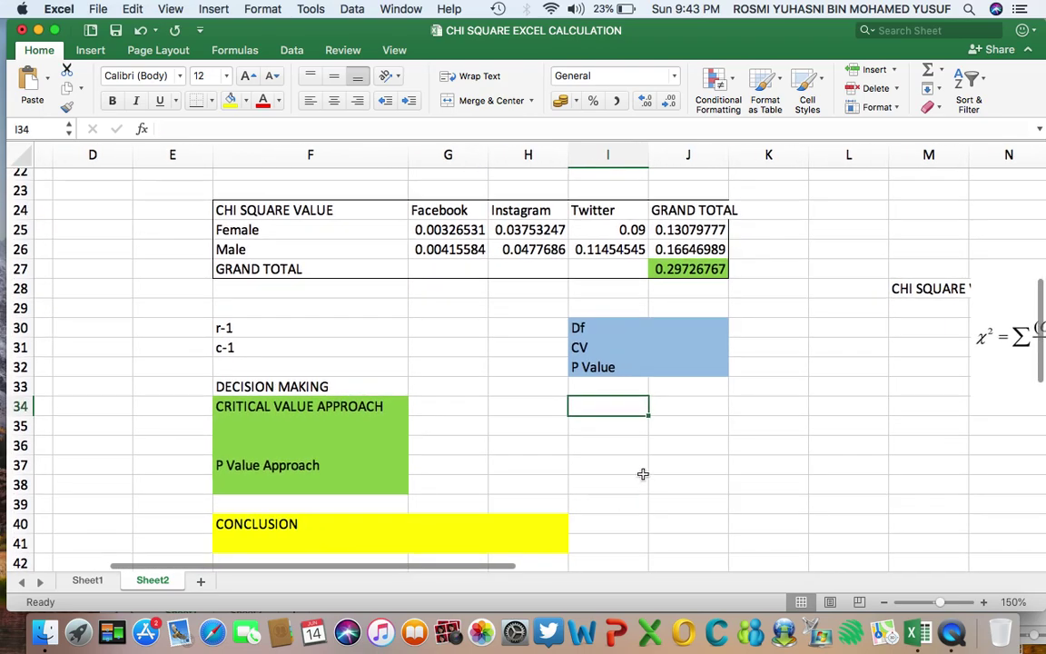
text(Pros)
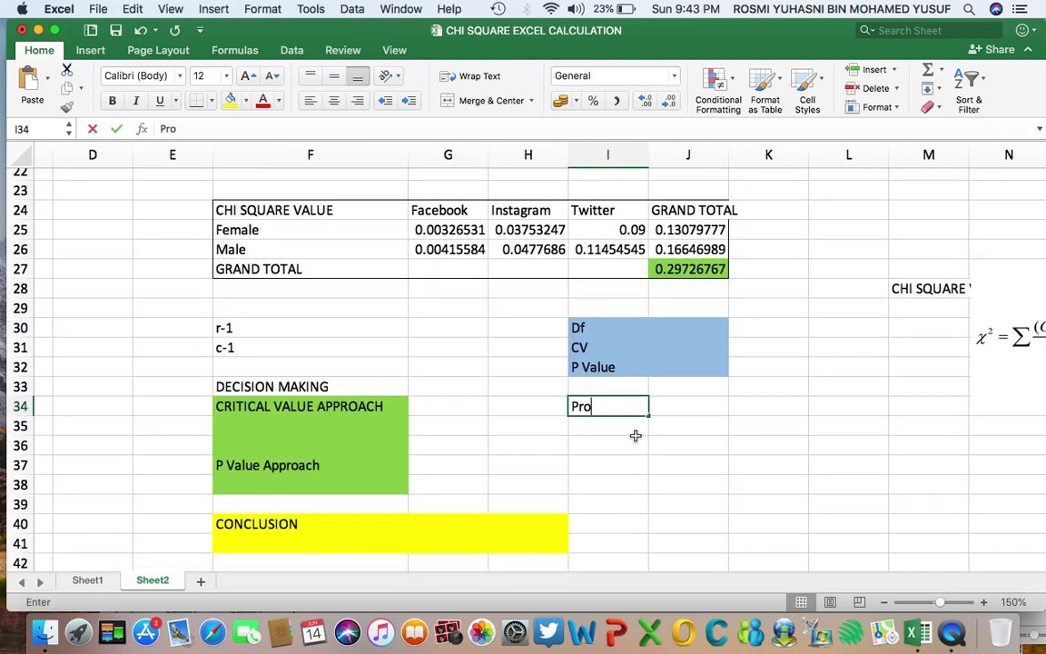
key(BackSpace)
text(bality)
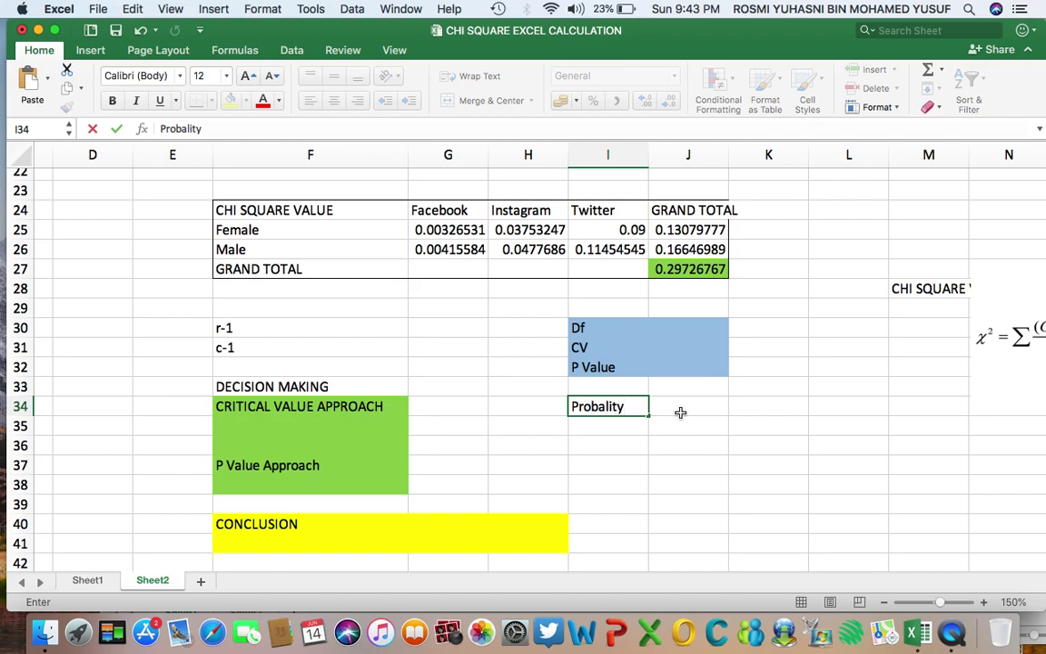
click(680, 410)
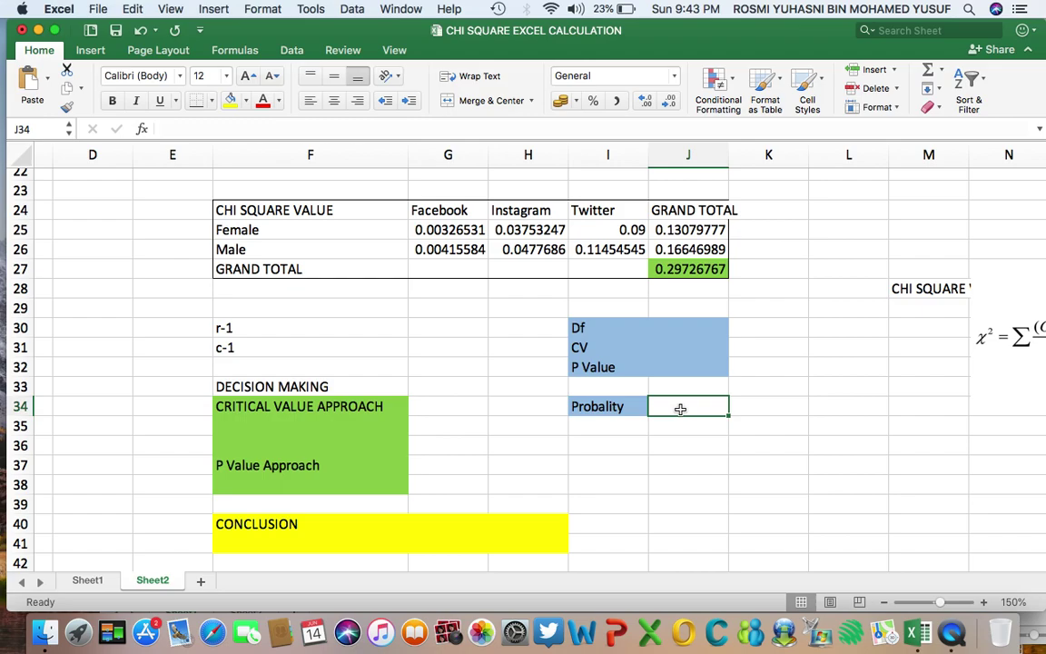
text(5%)
click(671, 492)
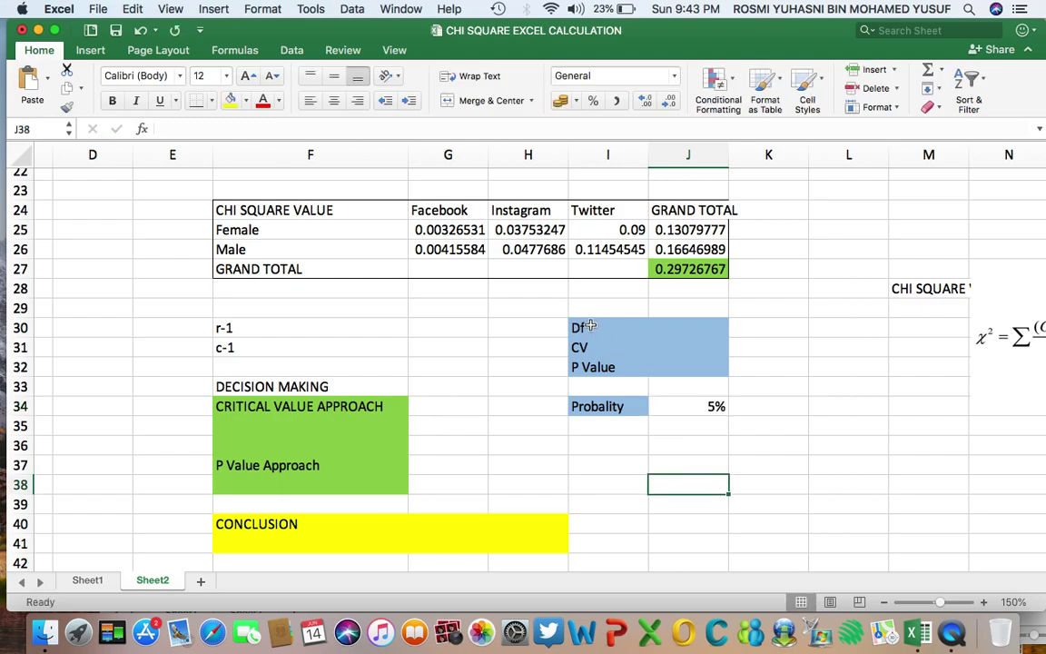
- Enter 1 for r-1 in cell G30 and 2 for c-1 in cell G31
click(695, 326)
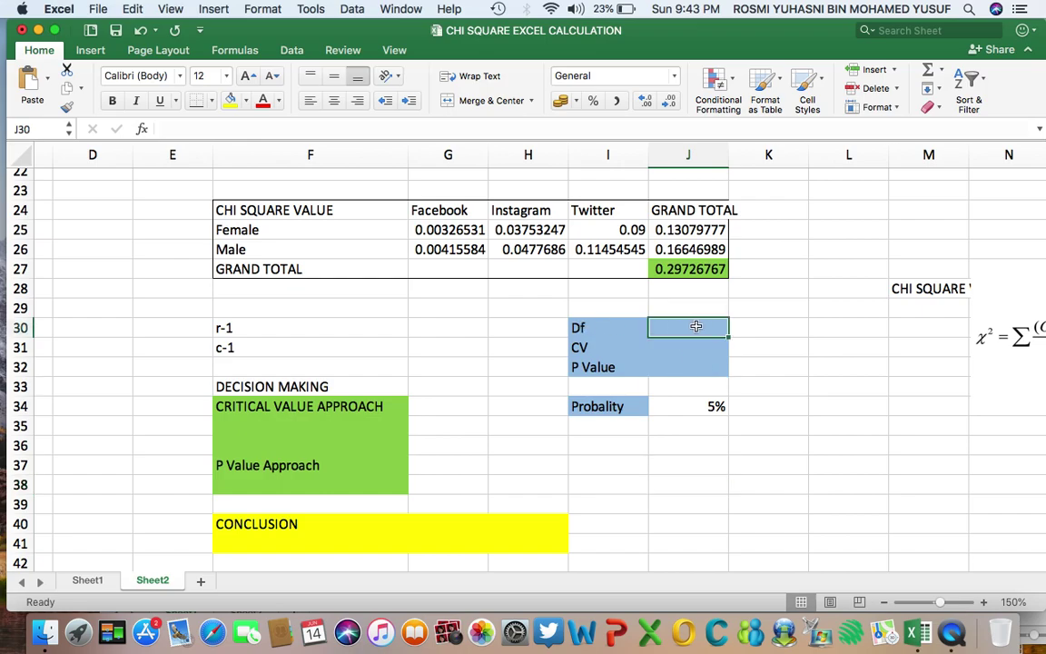
scroll(695, 326, up, 2)
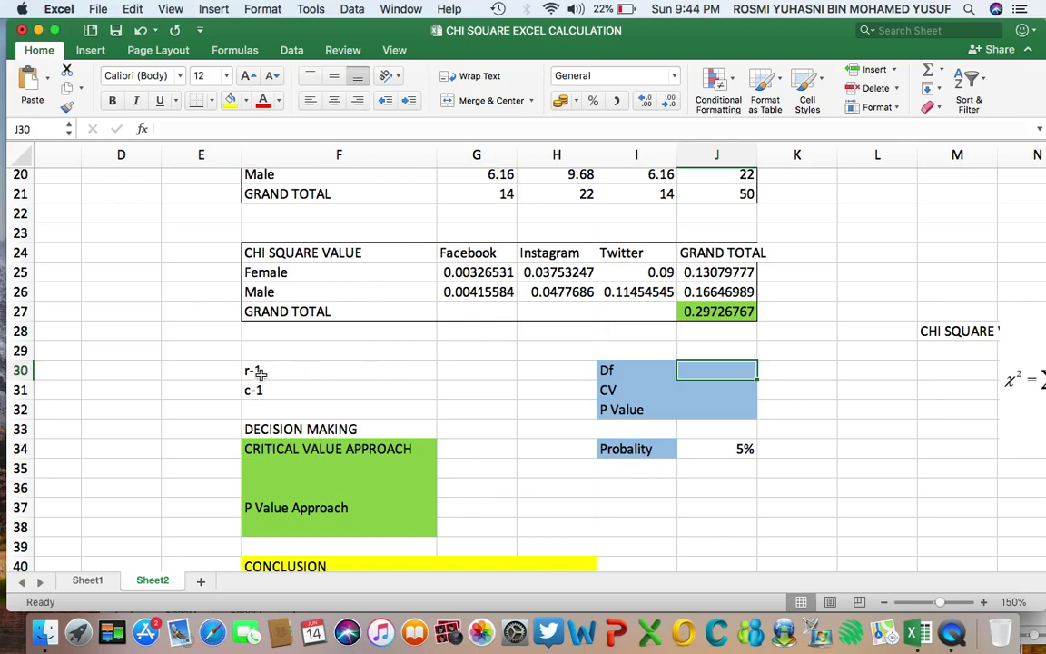
click(488, 371)
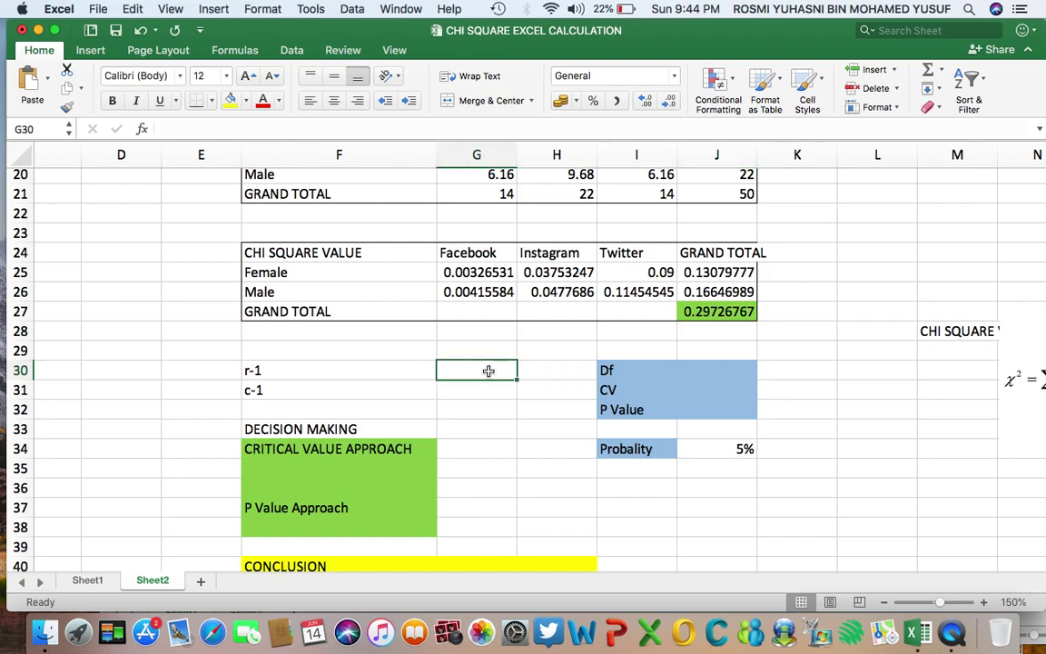
text(1)
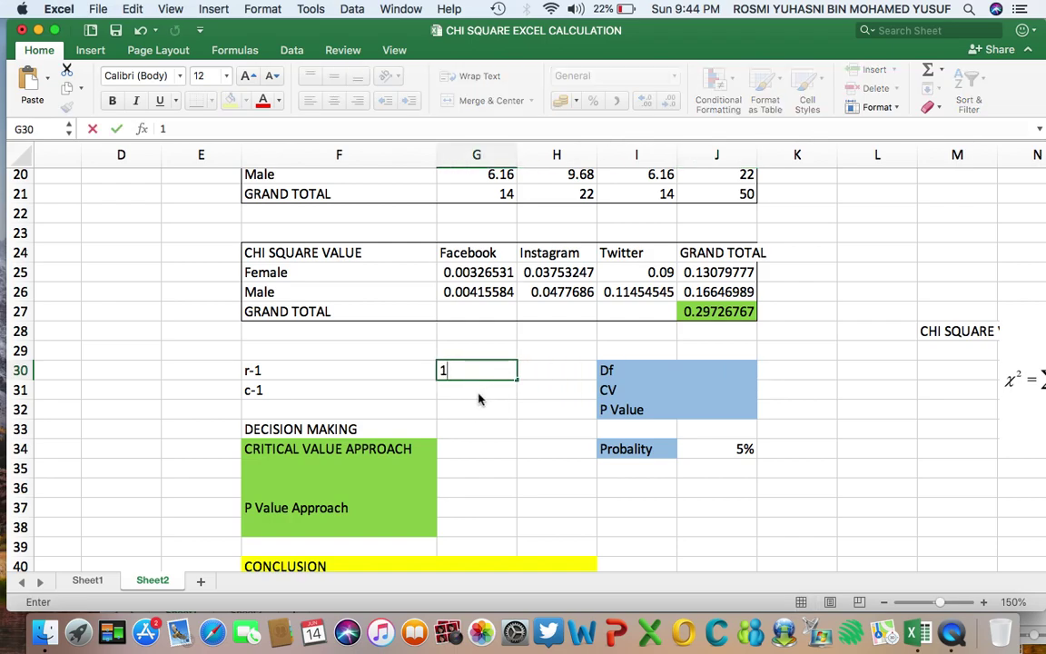
key(Return)
scroll(277, 391, up, 2)
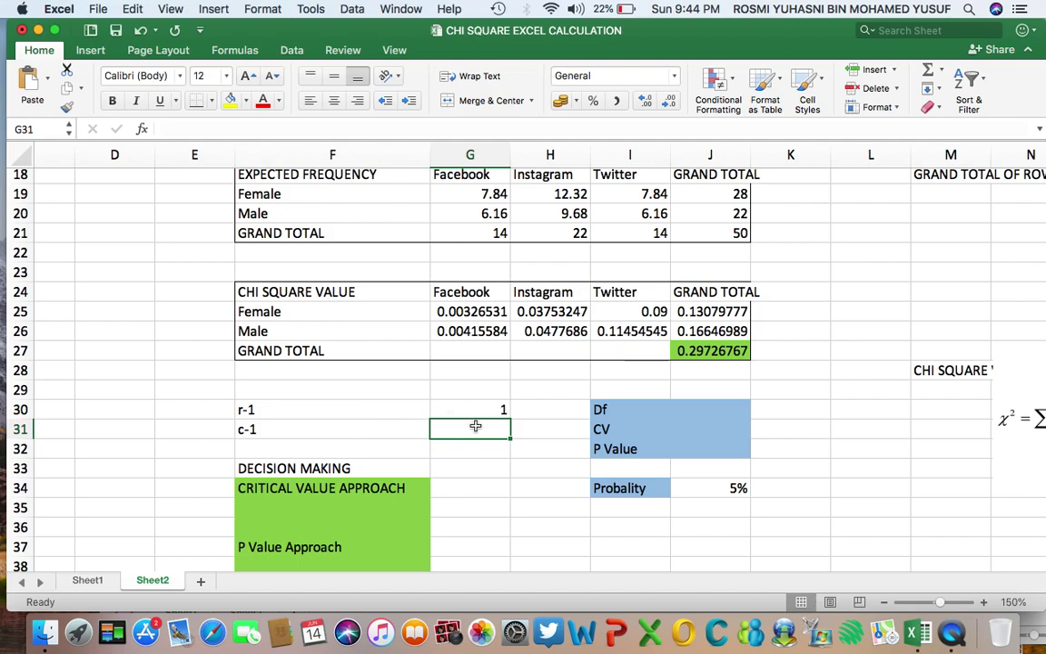
text(2)
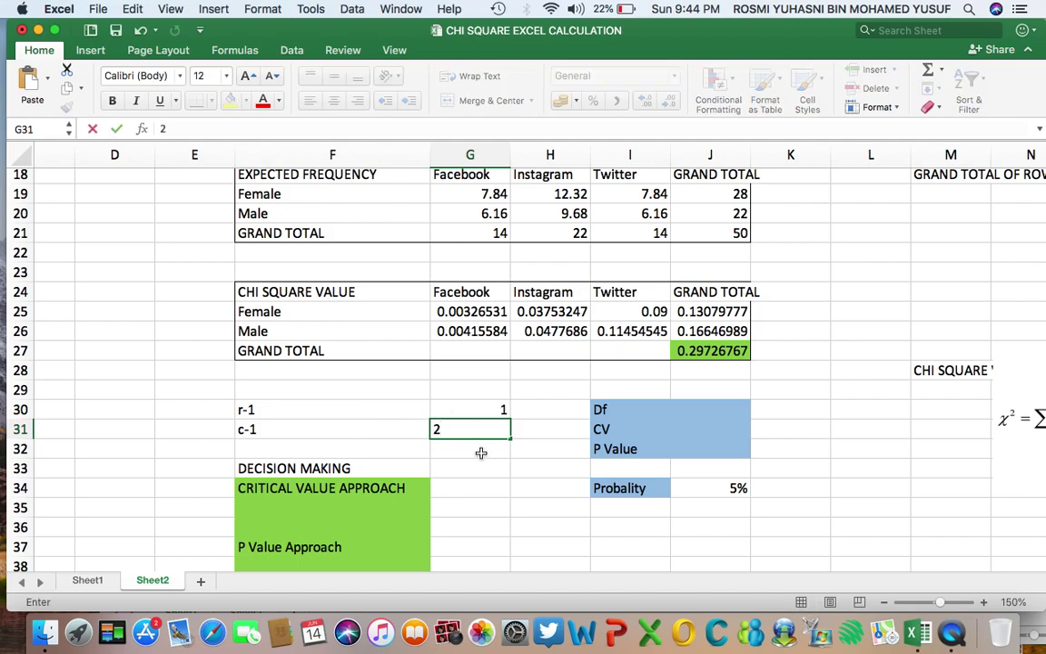
click(482, 457)
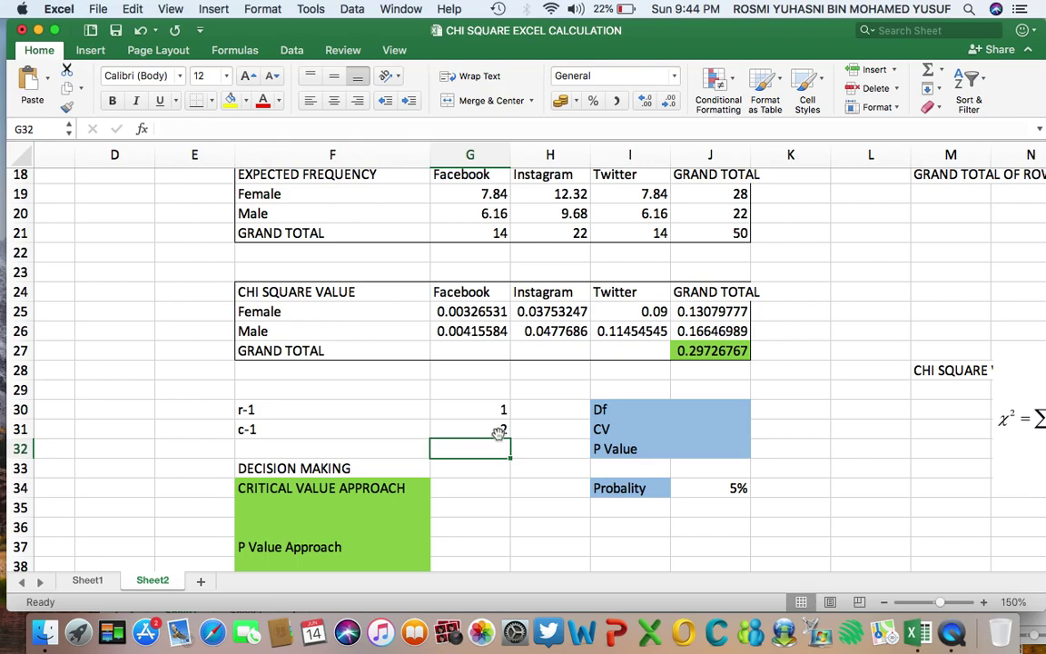
- Enter 2 as the degrees of freedom (Df) in cell J30
click(717, 409)
text(2)
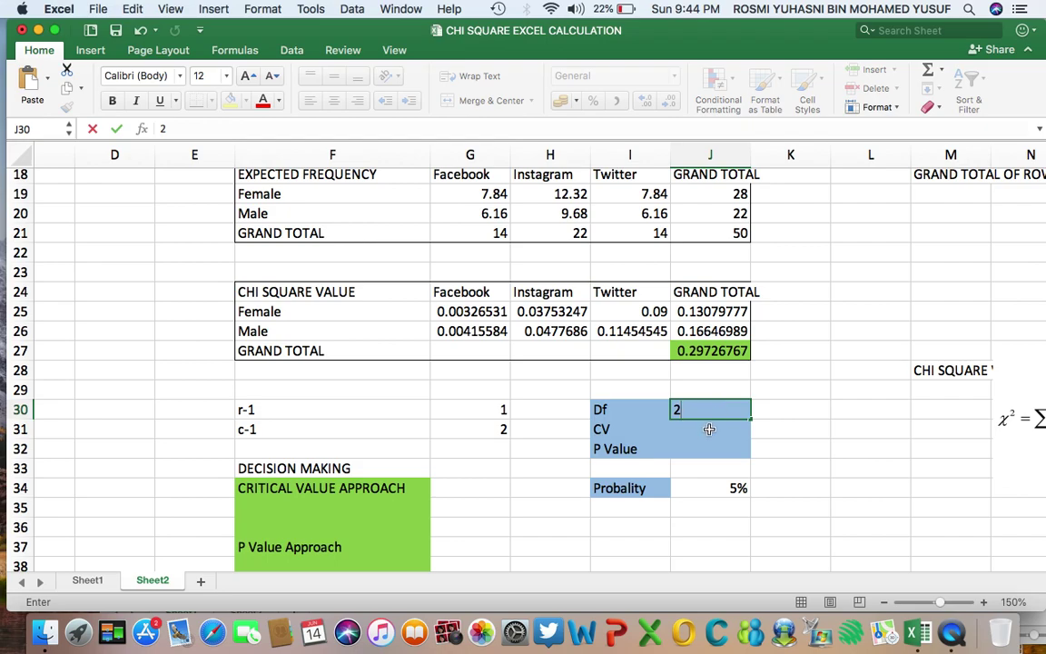
click(707, 437)
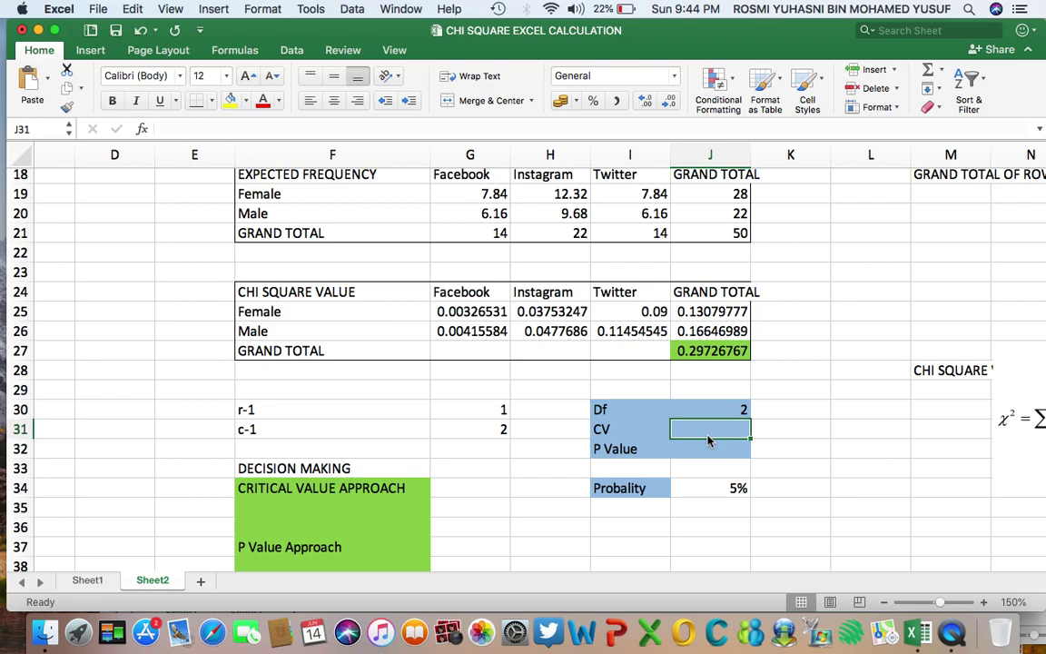
text(=)
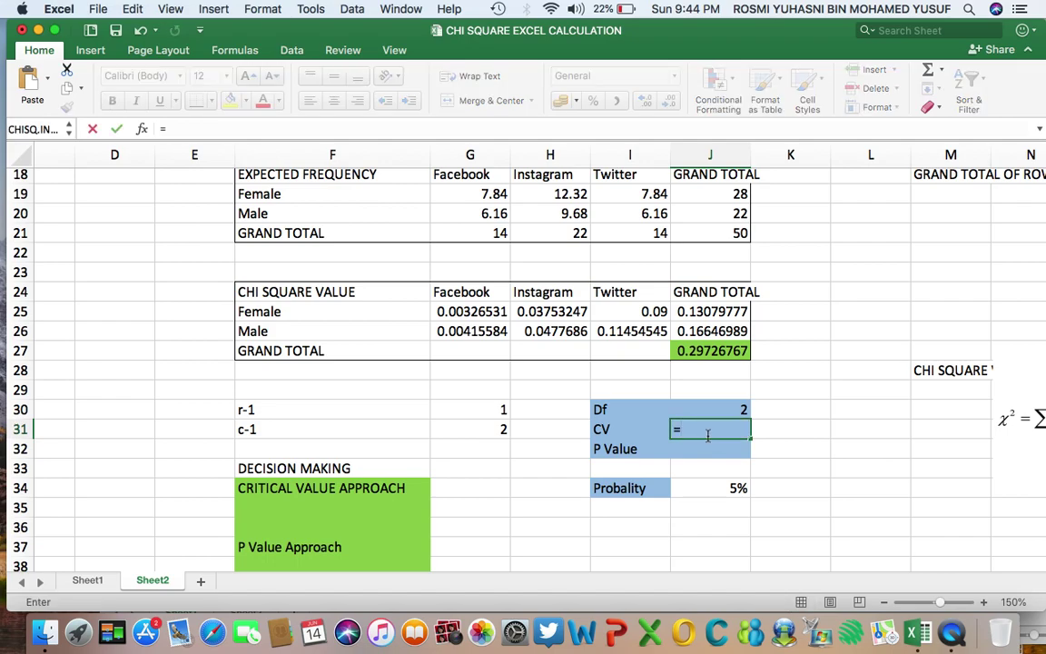
text(CHI)
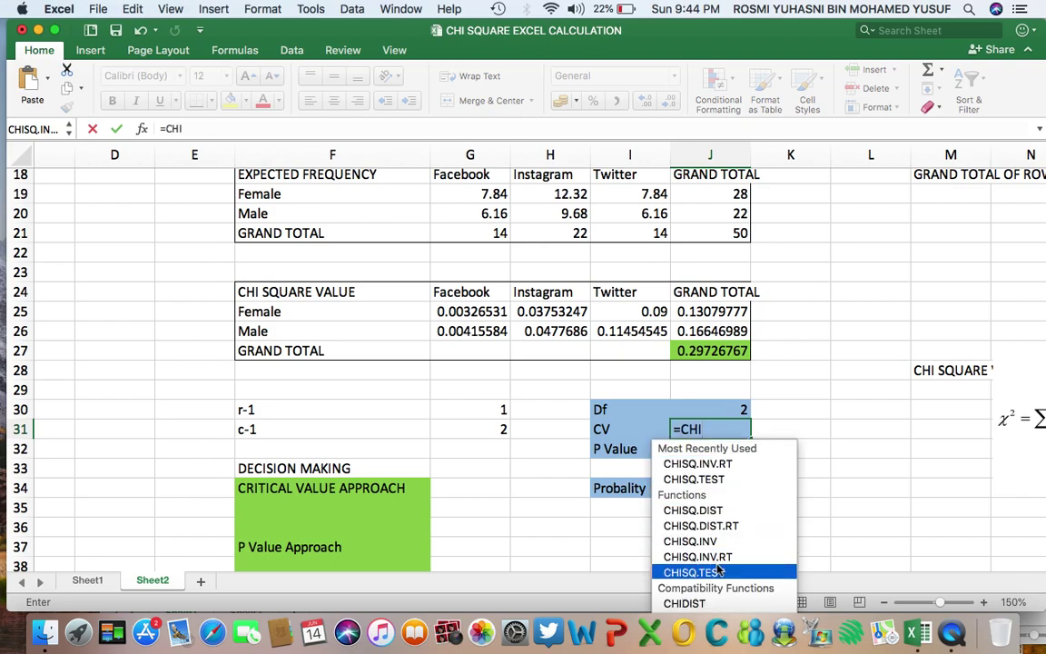
double_click(718, 572)
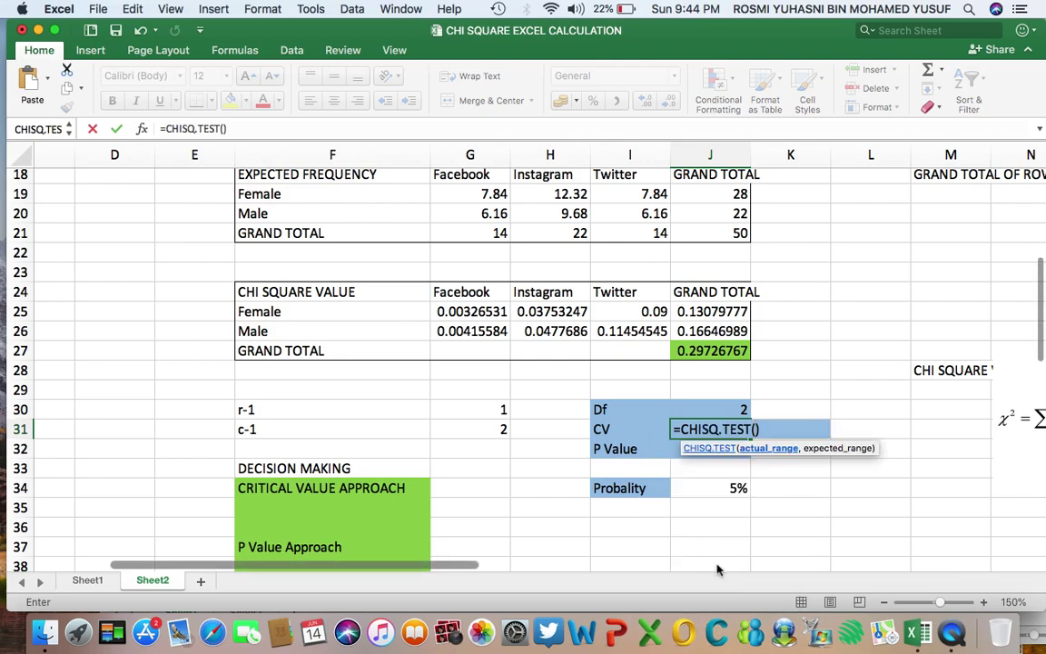
click(719, 567)
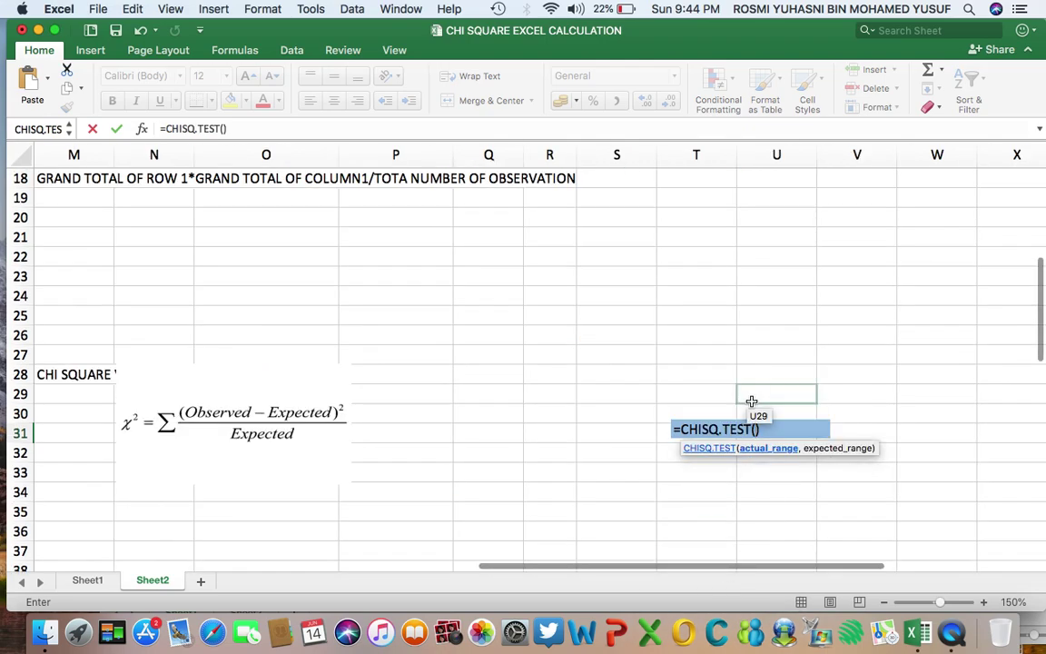
click(602, 448)
scroll(492, 474, left, 5)
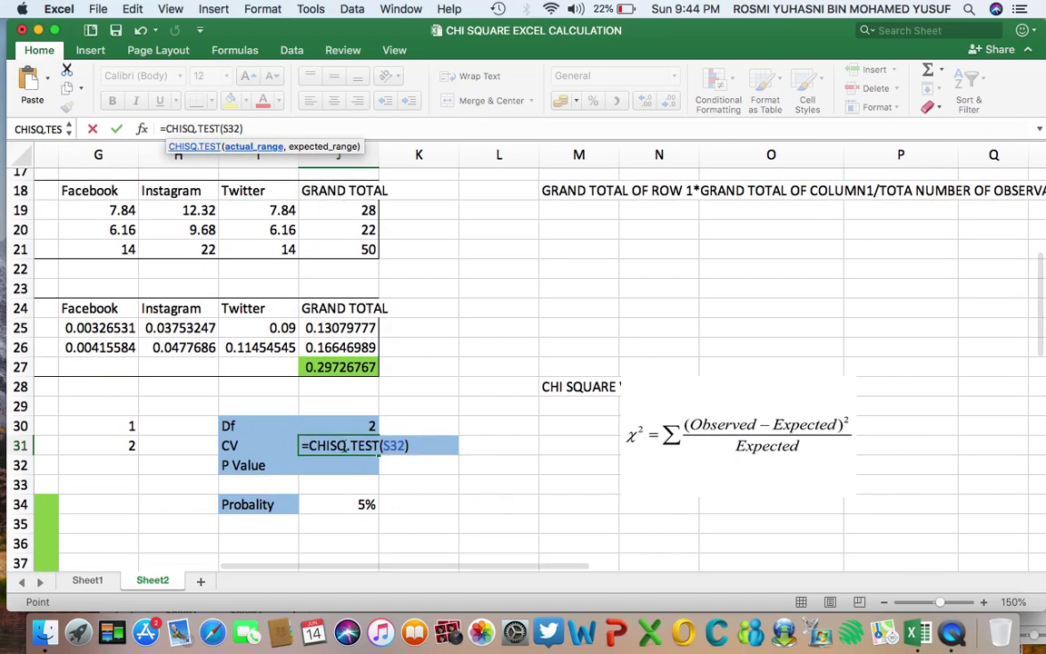
key(BackSpace)
key(BackSpace)
key(BackSpace)
key(BackSpace)
key(BackSpace)
key(BackSpace)
key(BackSpace)
key(BackSpace)
key(BackSpace)
key(BackSpace)
key(BackSpace)
key(BackSpace)
key(BackSpace)
key(BackSpace)
key(BackSpace)
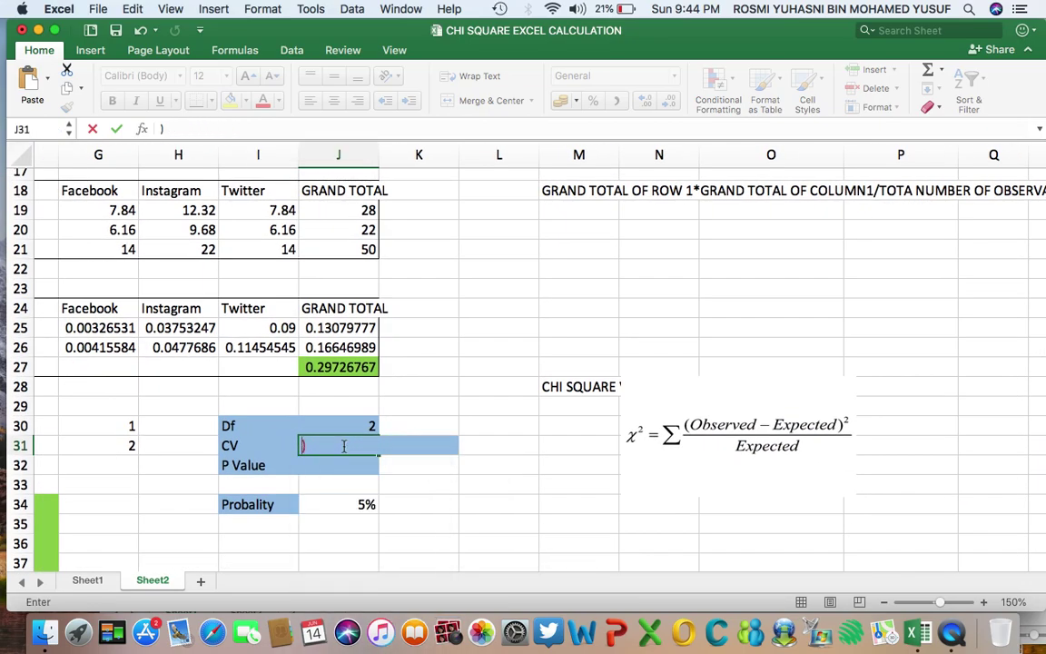
key(Delete)
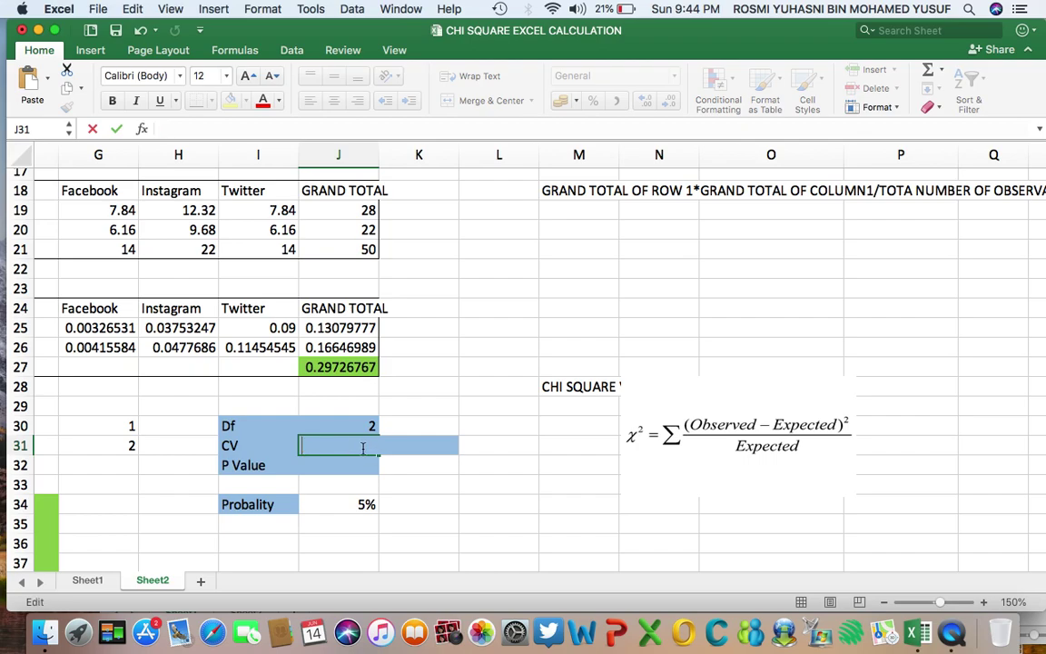
- Calculate the critical value in cell J31 with the formula =CHISQ.INV.RT(0.05,2)
click(325, 445)
text(=)
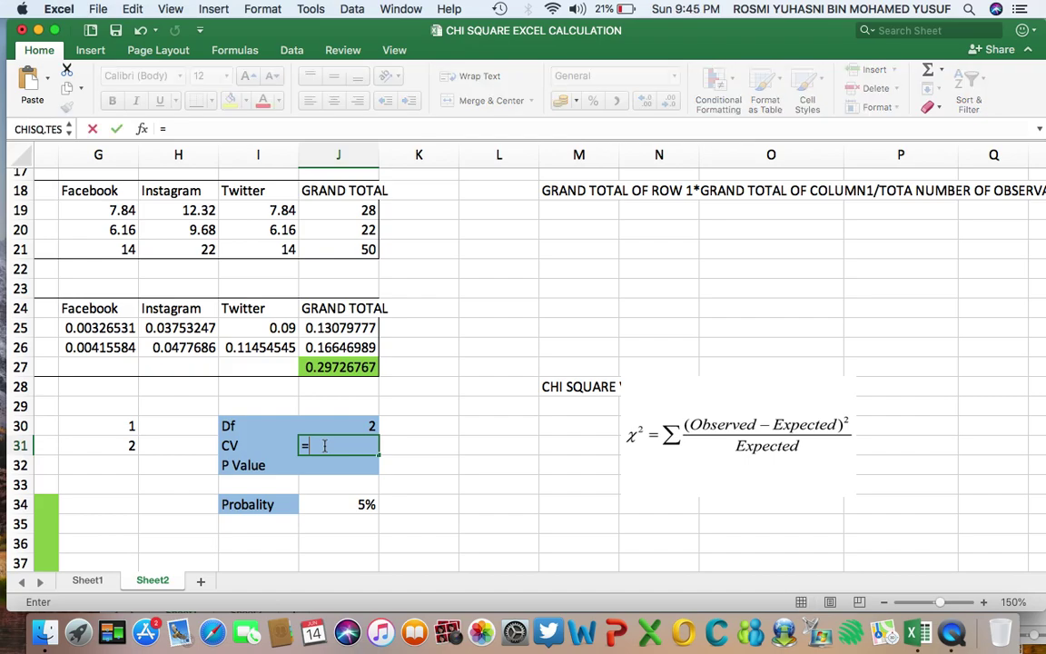
text(CHI)
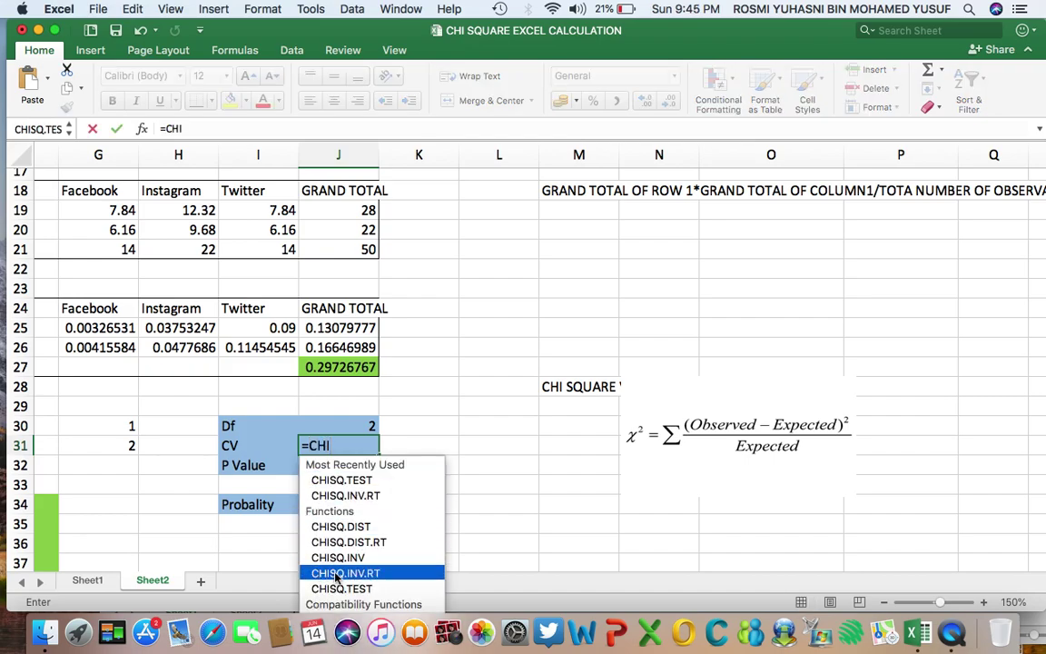
double_click(336, 573)
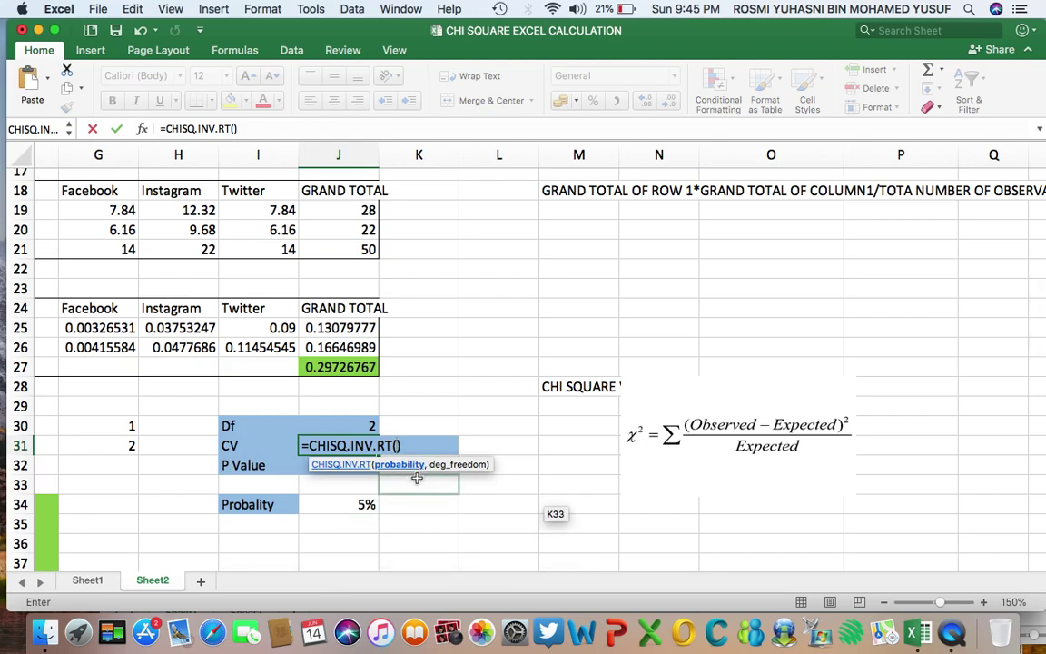
text(0.05)
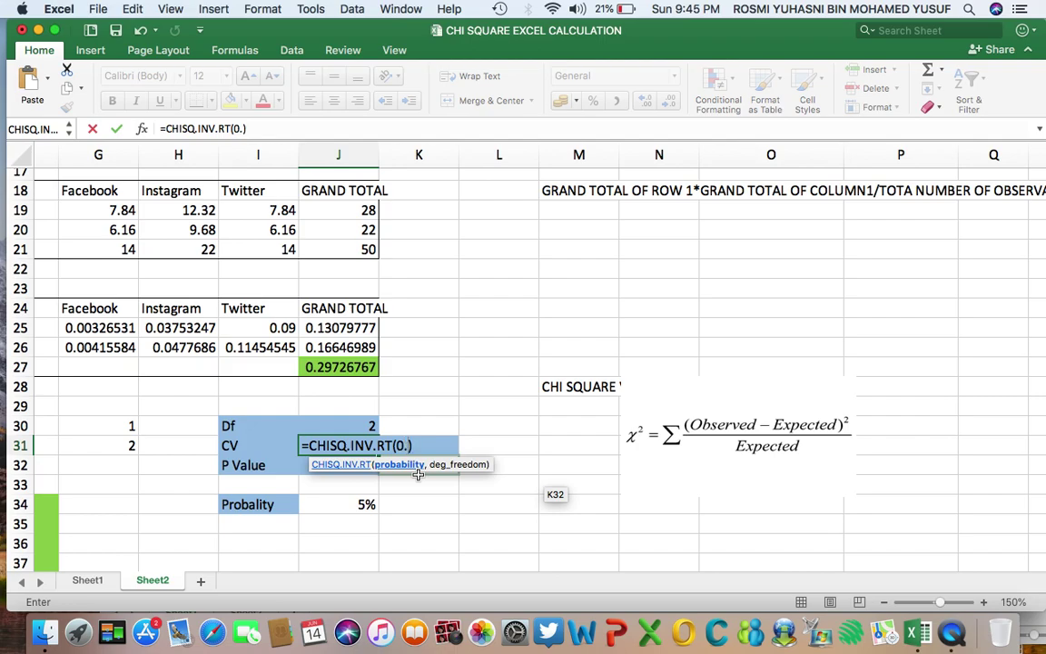
text(,)
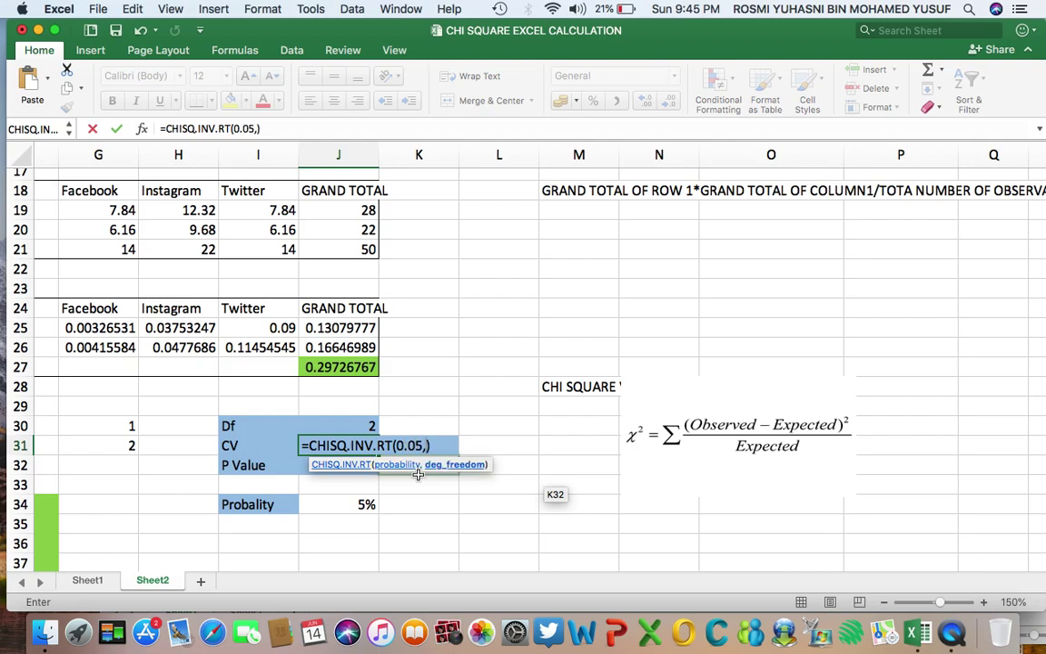
text(2)
key(Return)
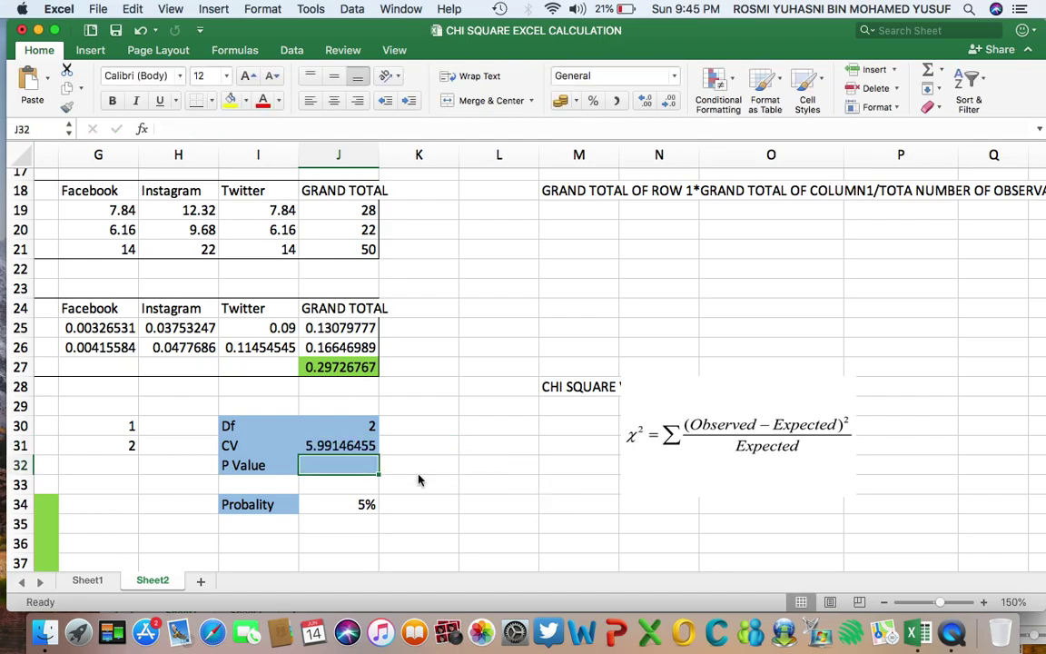
click(350, 444)
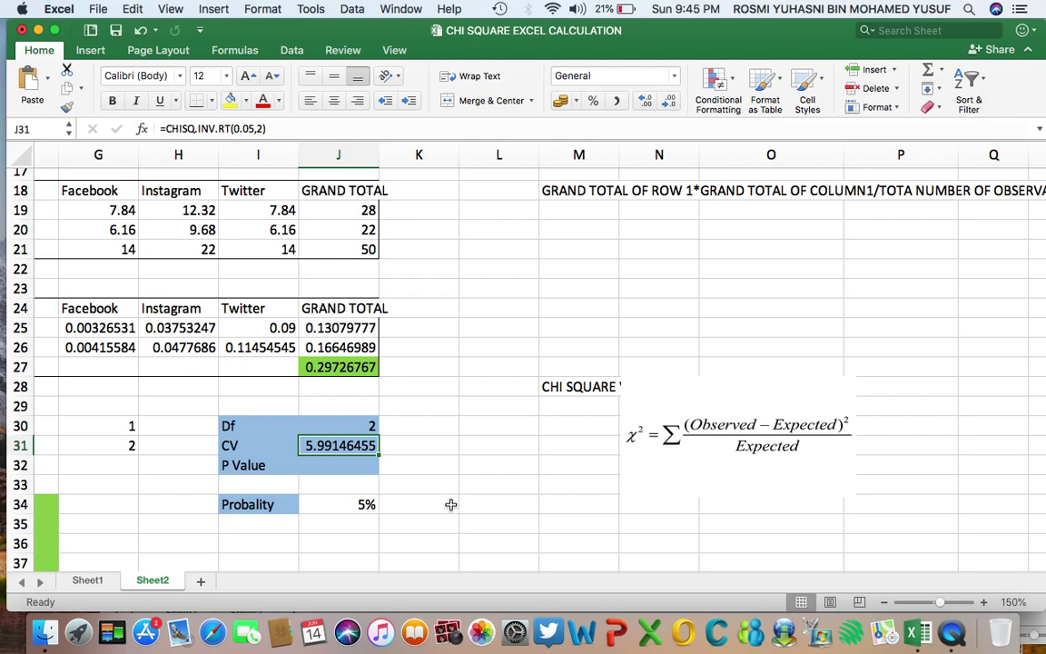
- Enter "x2 < CV" in cell F35 under the CRITICAL VALUE APPROACH heading
scroll(450, 504, left, 4)
scroll(451, 504, left, 1)
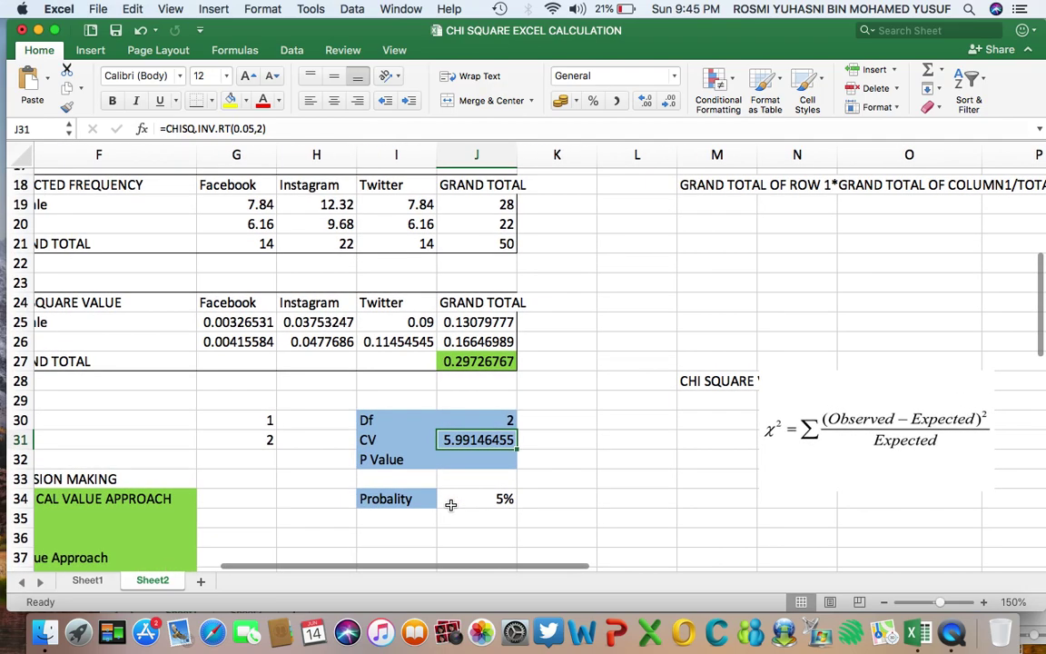
scroll(450, 504, left, 4)
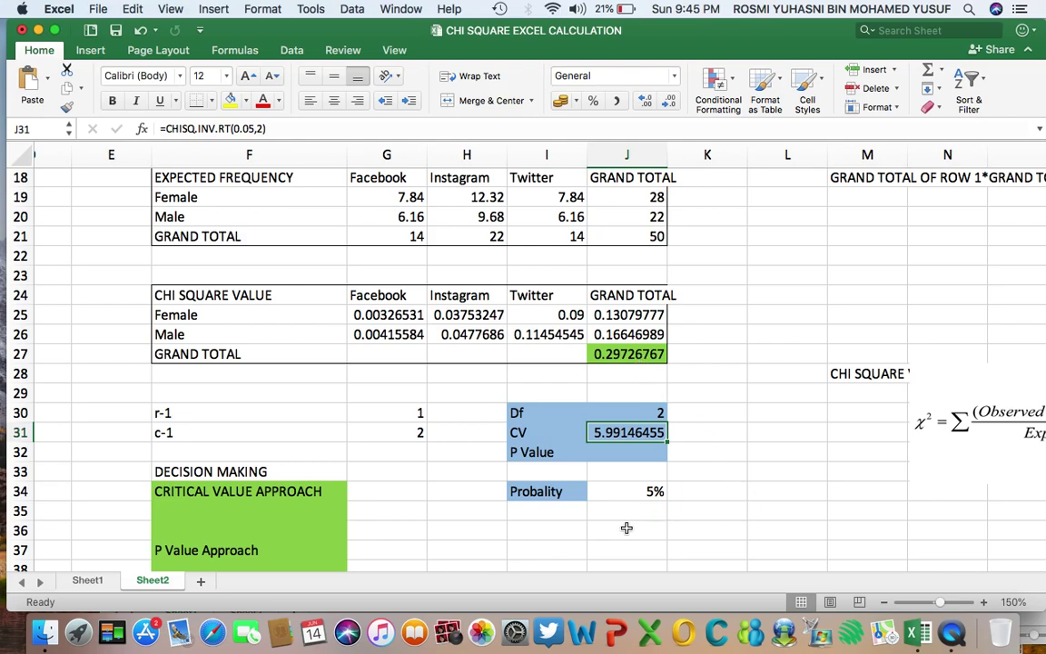
click(186, 511)
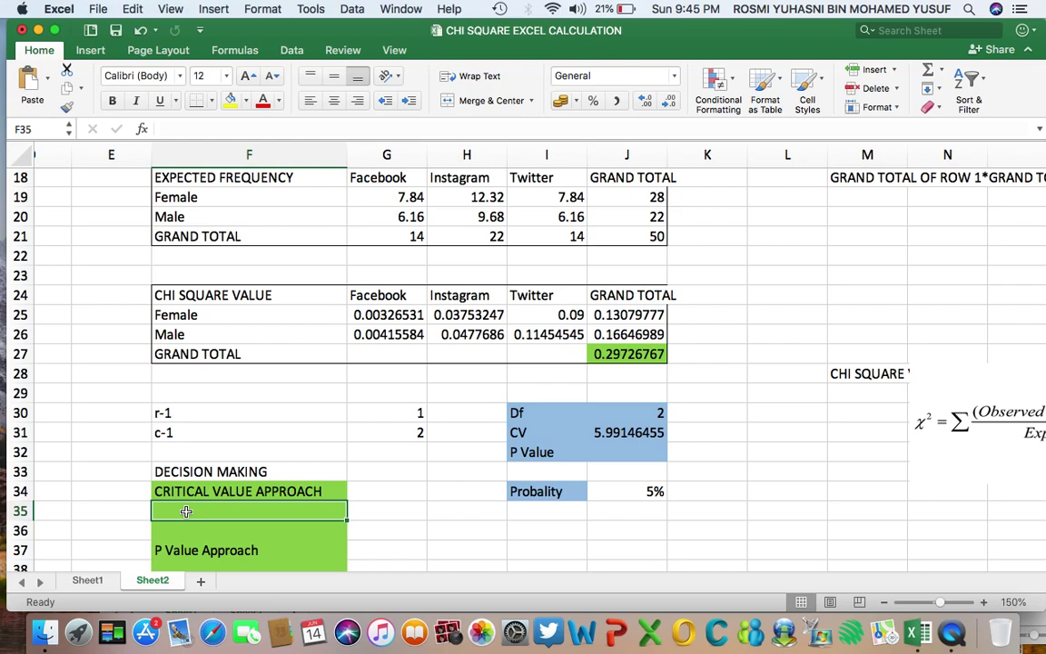
text(x2)
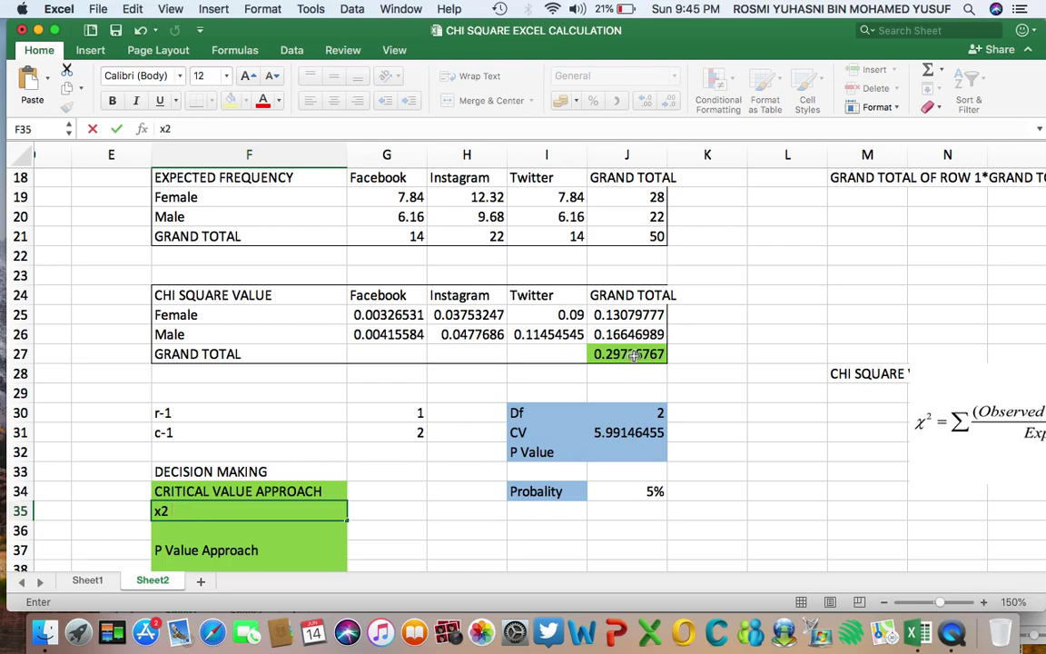
text(< CV)
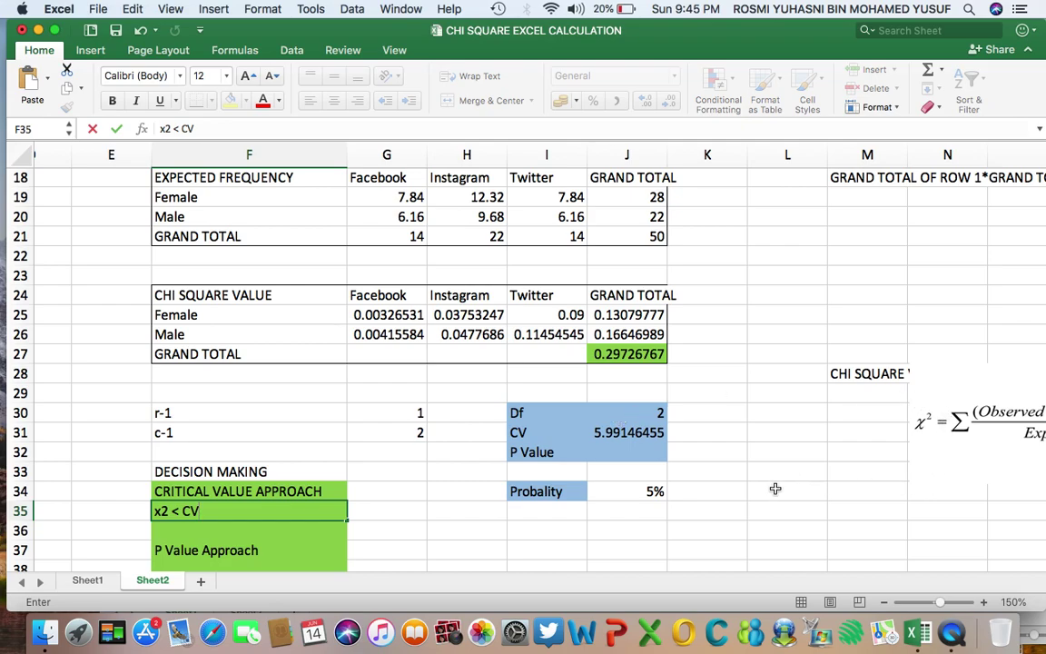
- Note the first decision rule beside the tables: "X2 < CV" in cell L35 and "Fail to reject Ho" in M35
click(779, 516)
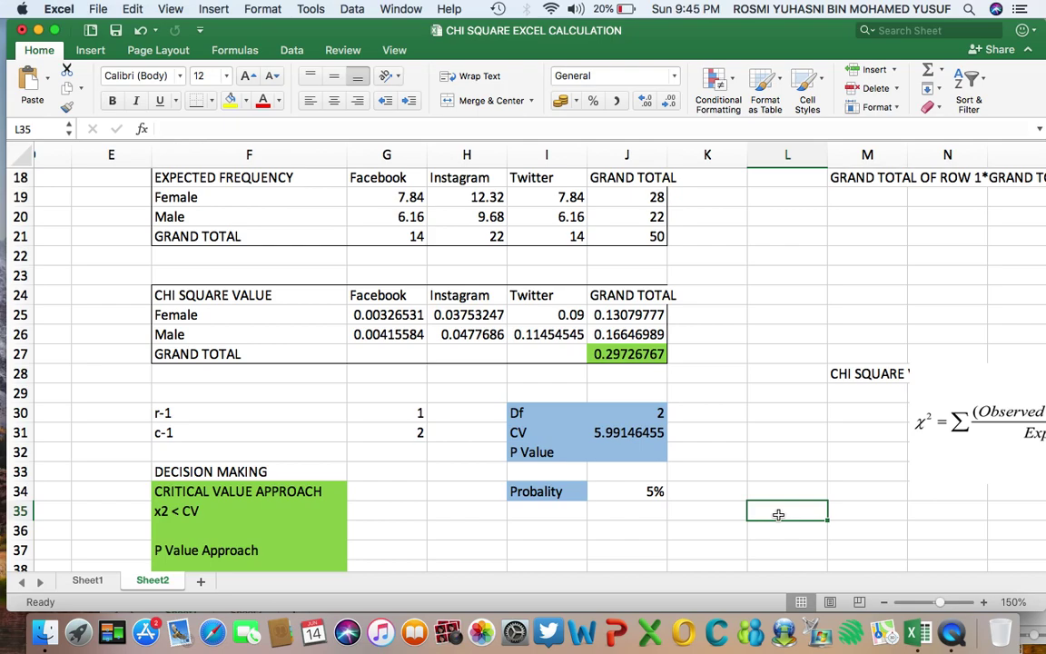
text(X2)
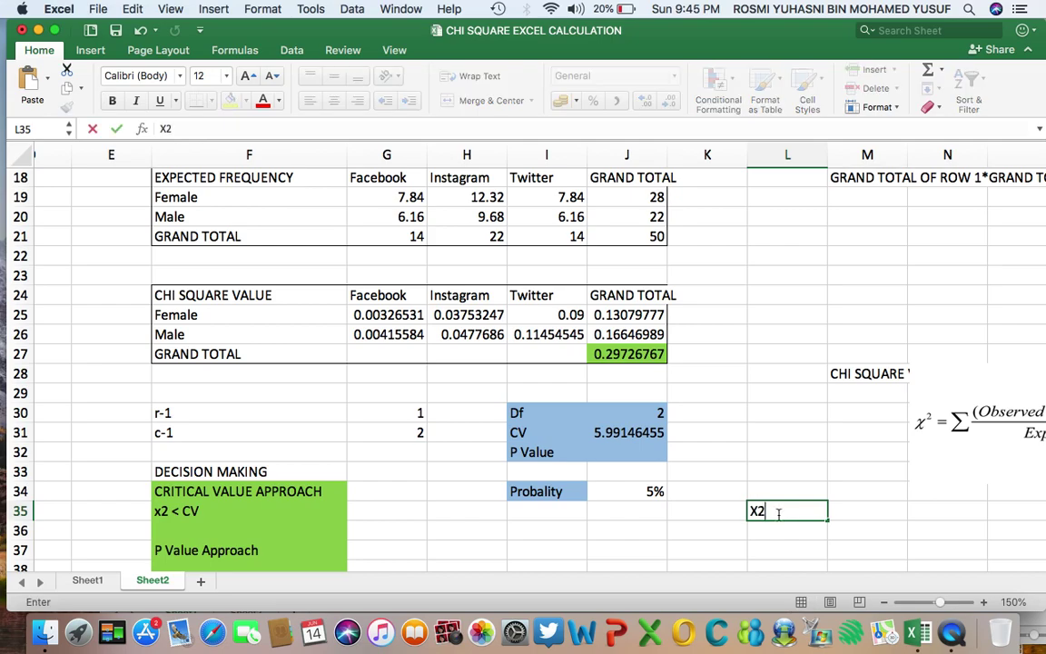
text( < CV)
click(860, 519)
text(F)
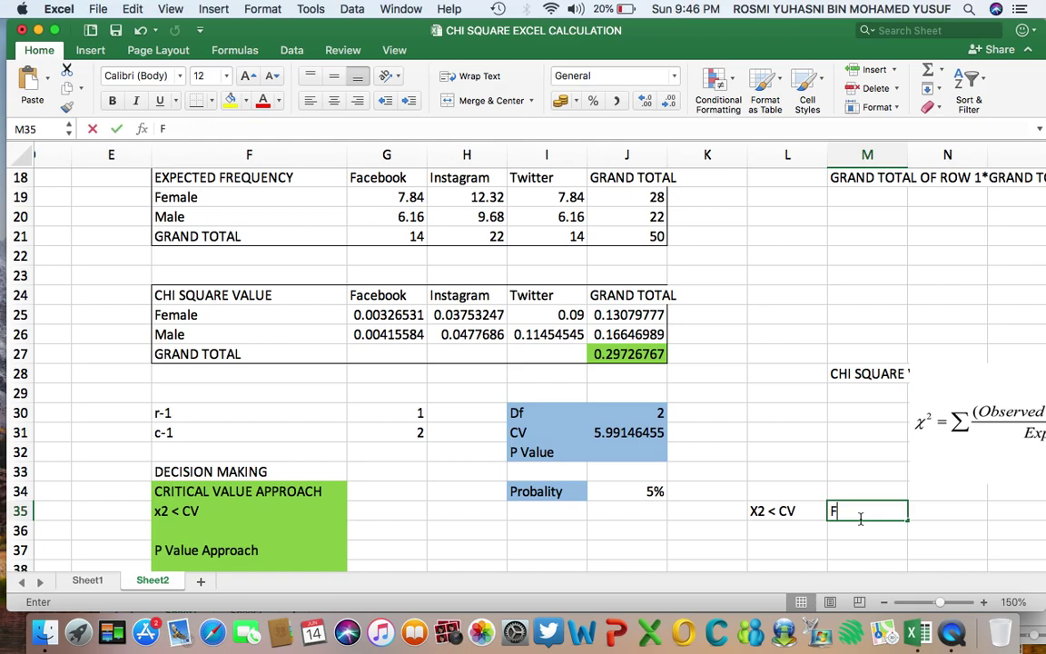
text(ail to re)
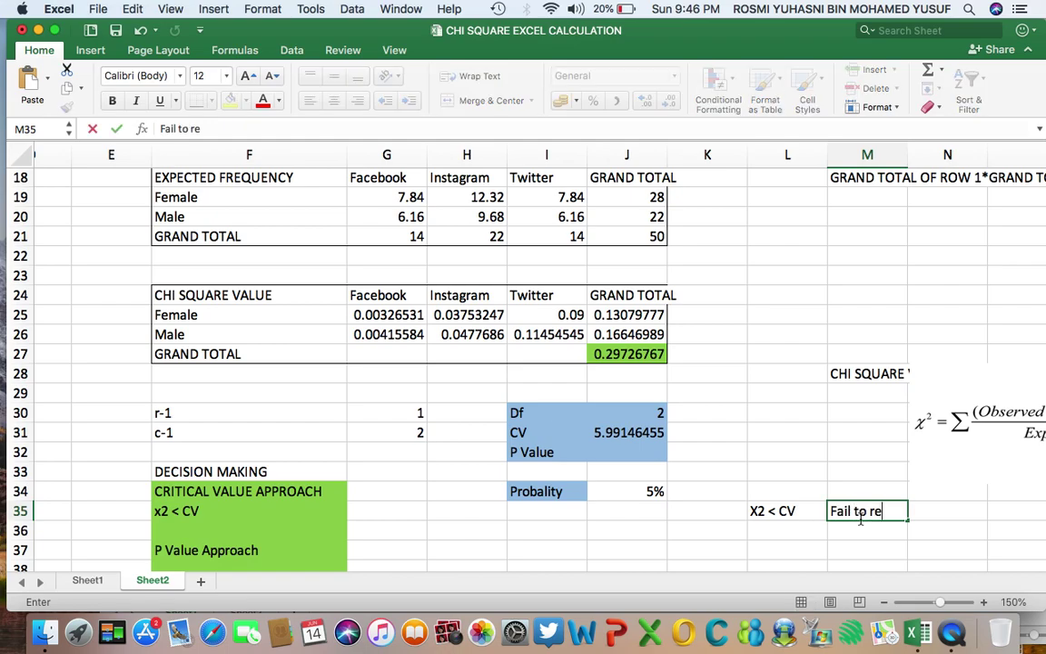
text(ject Ho)
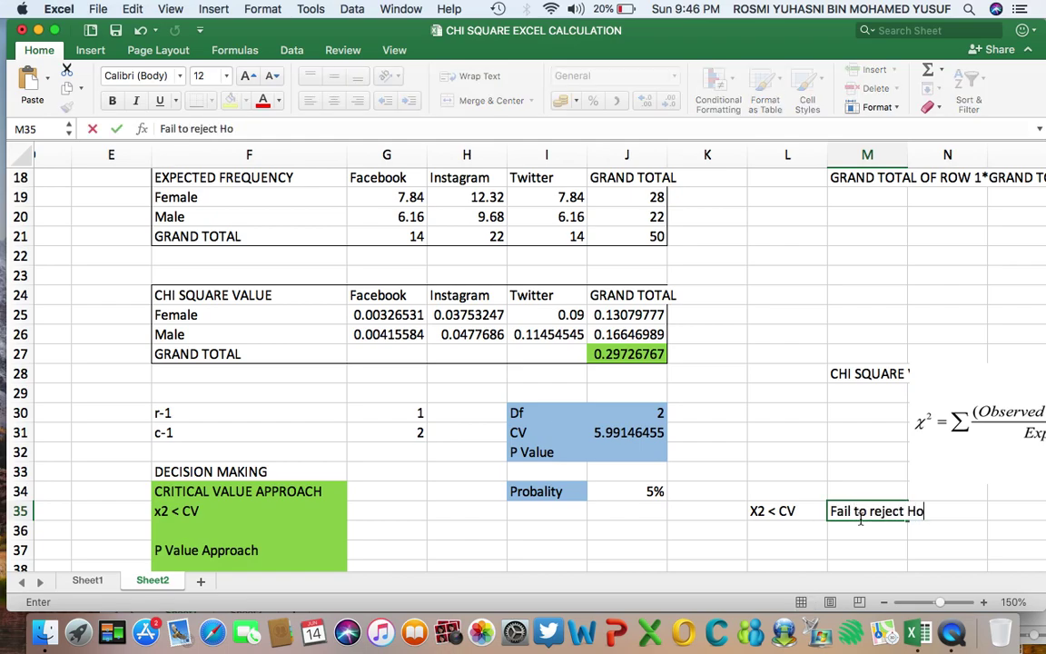
- Add the opposite decision rule below it: "X2 > CV" in cell L36 and "Reject Ho" in M36
click(798, 532)
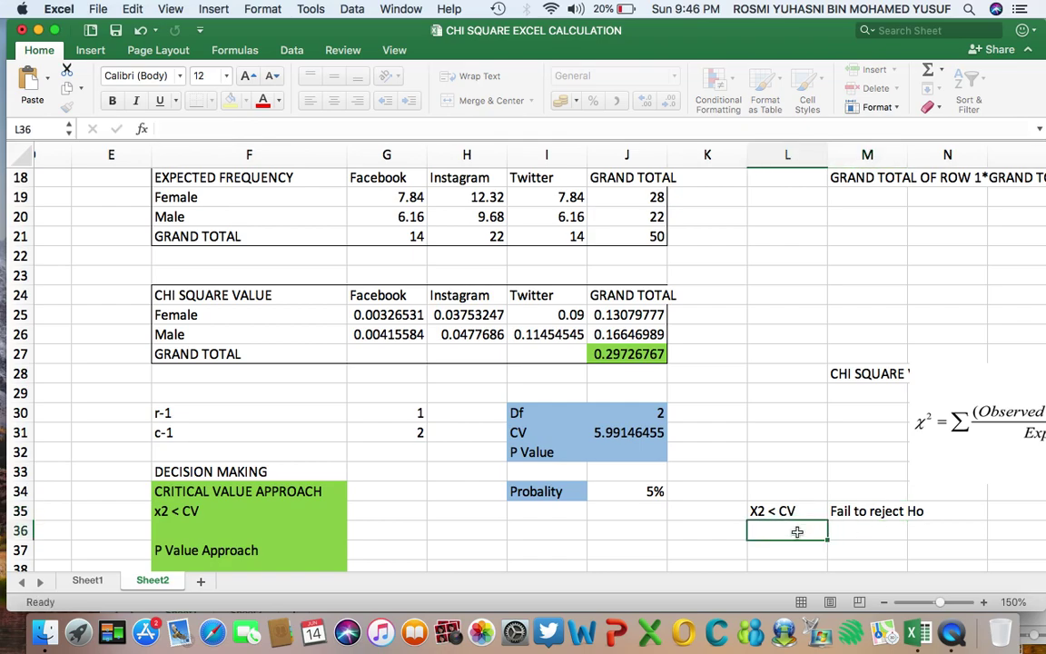
text(X2 )
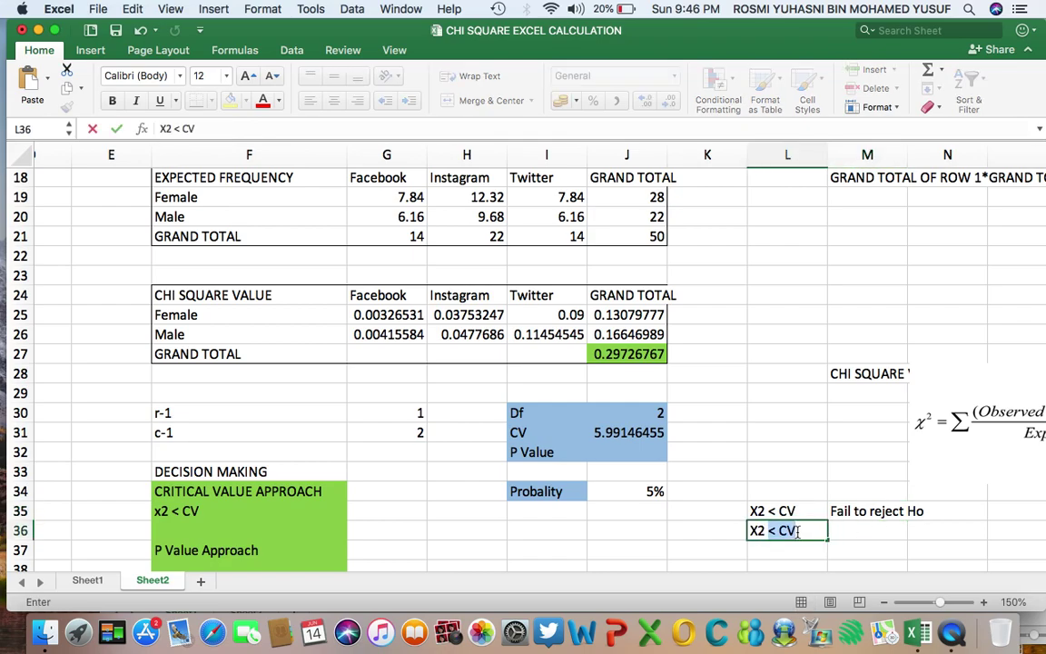
text(> CV)
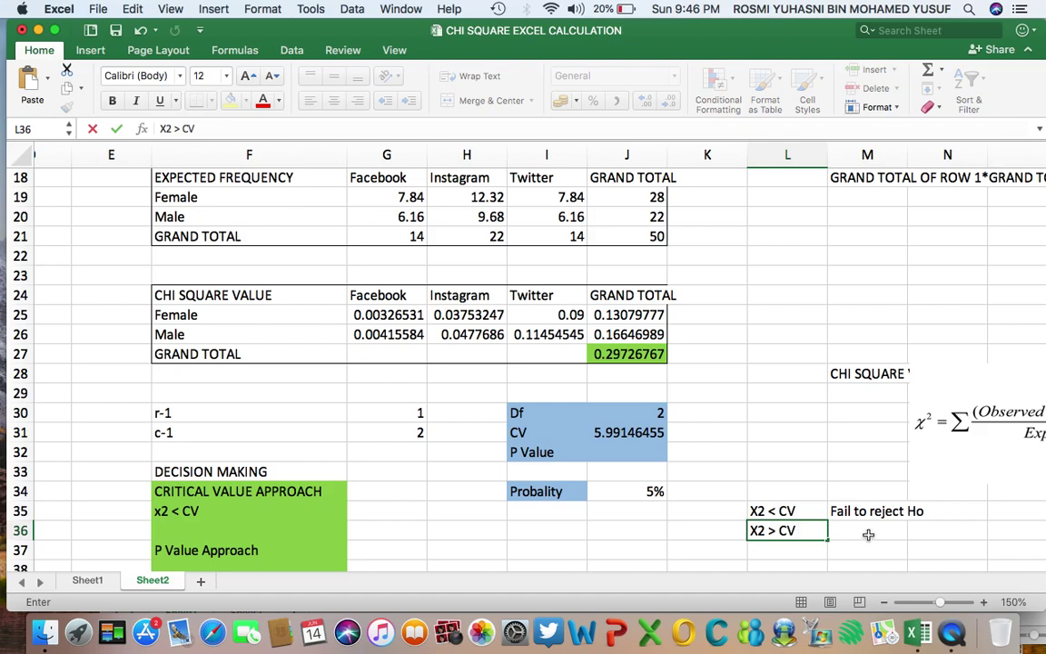
click(869, 533)
text(Reject Ho)
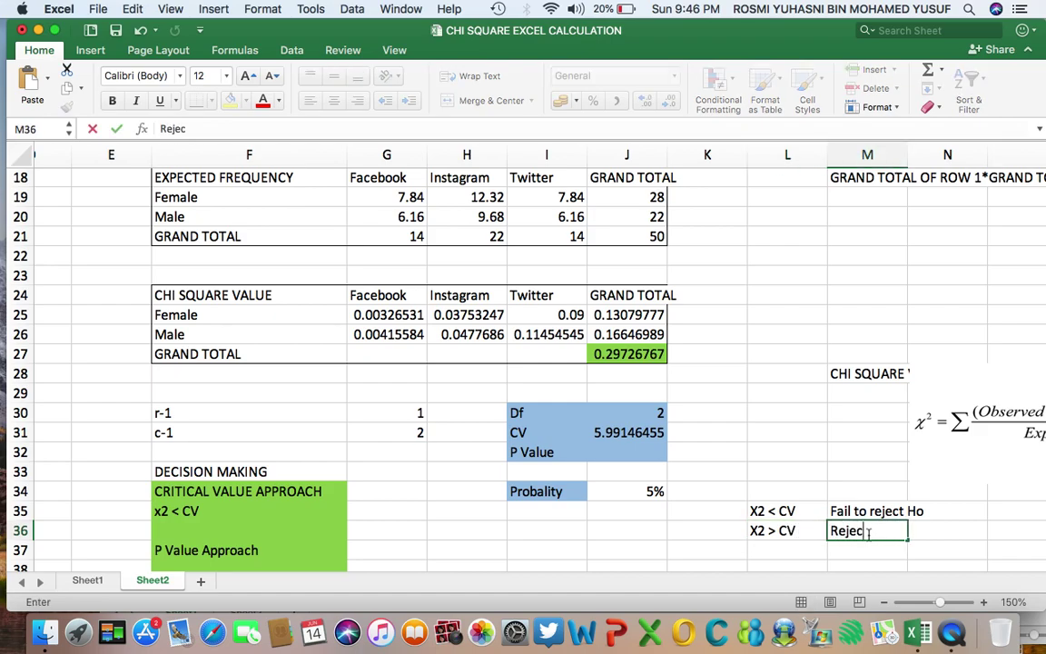
click(787, 550)
- Enter the critical value decision "Fail to reject Ho" in cell F36
click(192, 510)
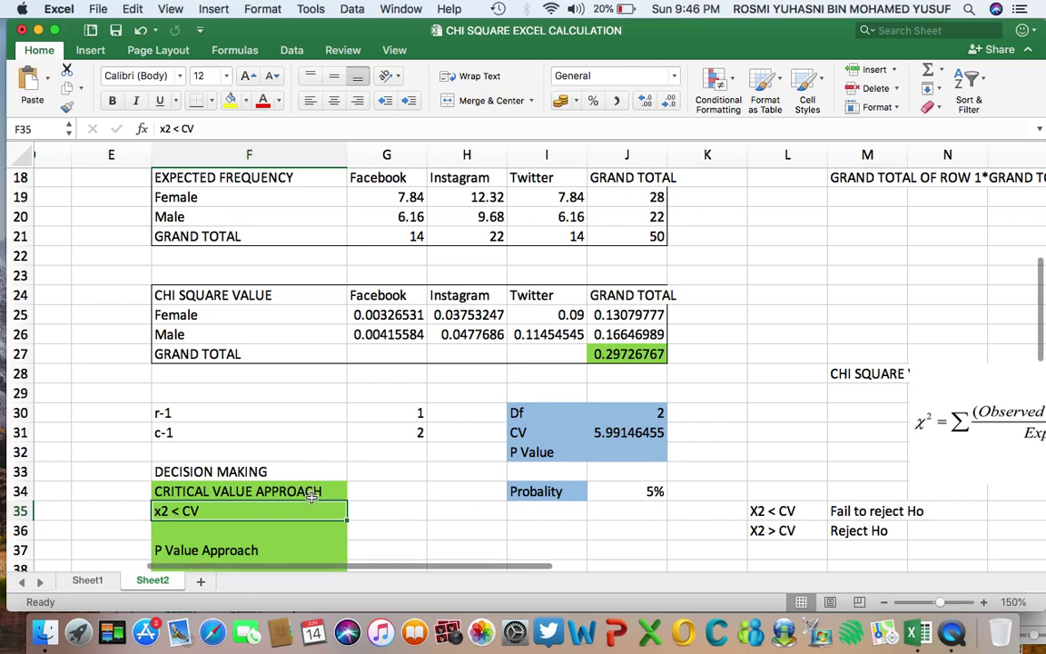
click(244, 529)
text(Fail to reject Ho)
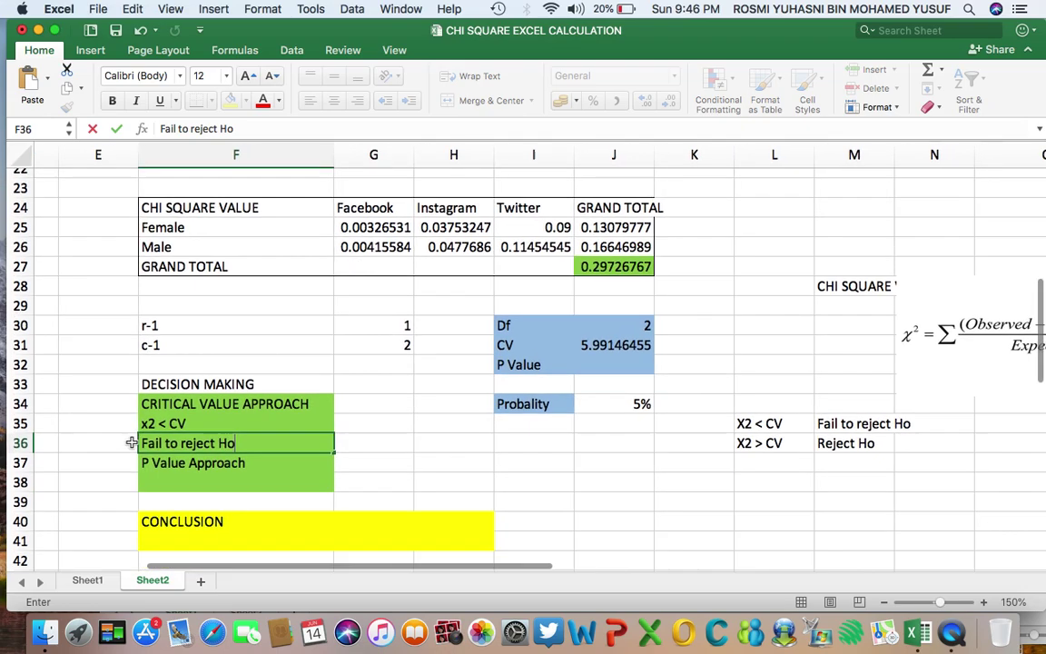
scroll(133, 439, down, 3)
click(179, 484)
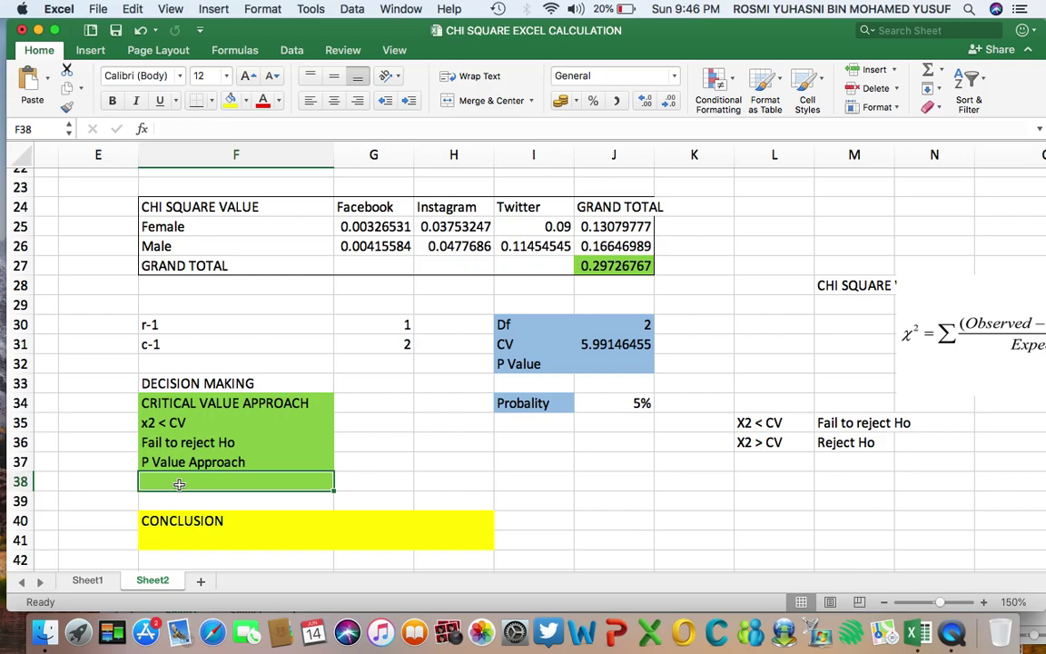
- Start a CHISQ.TEST formula in the P Value cell J32 with the observed frequencies G13:I14 as the actual range
click(598, 362)
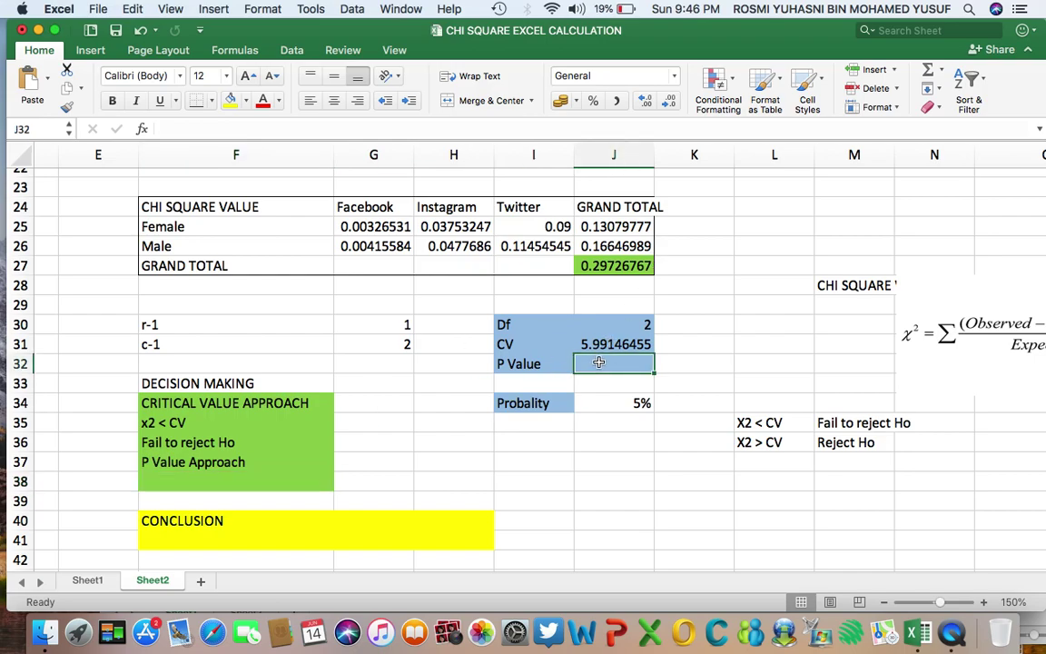
text(=)
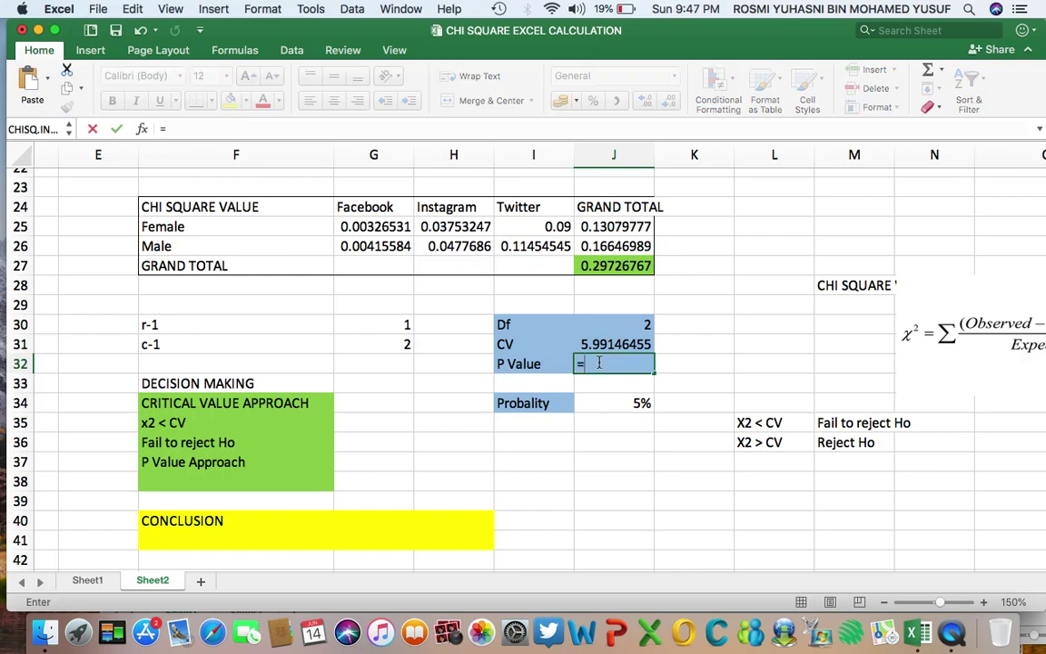
text(CHI)
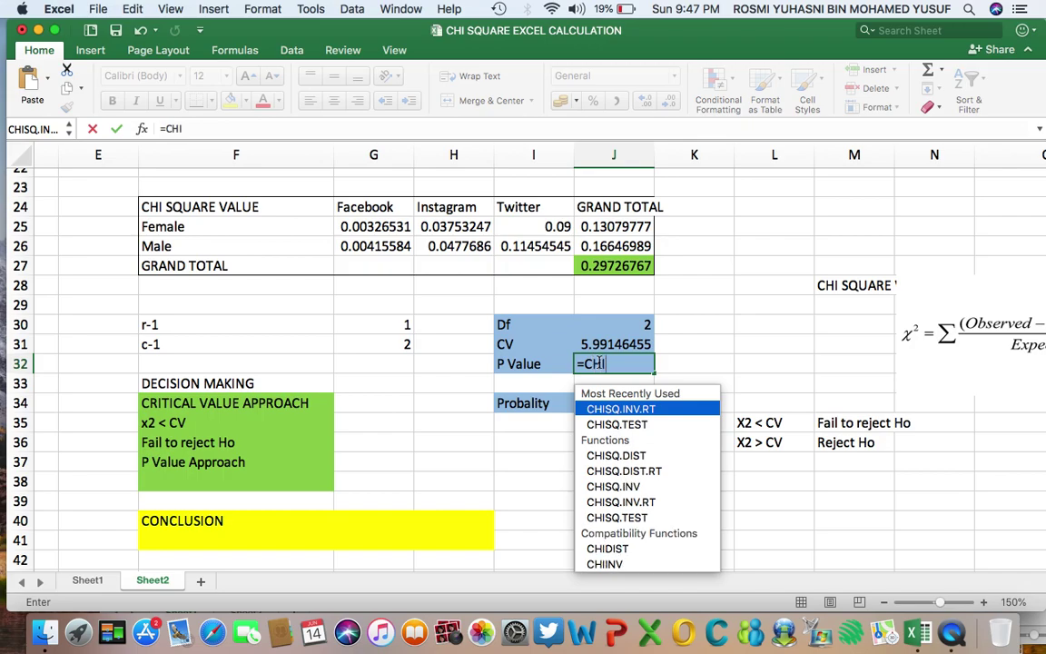
text(SQ.)
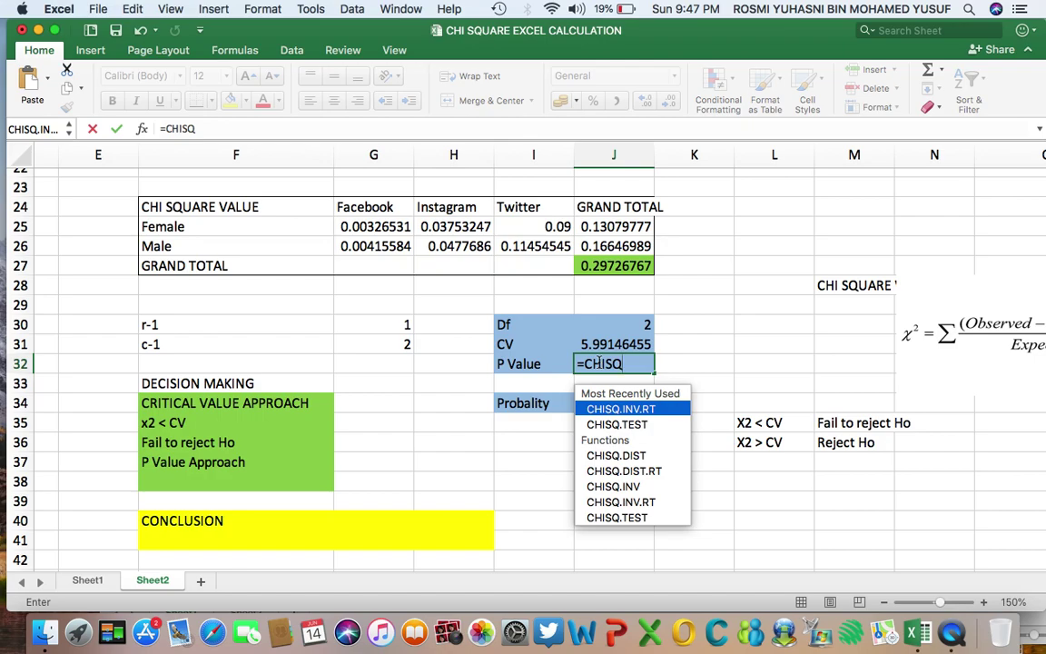
double_click(627, 518)
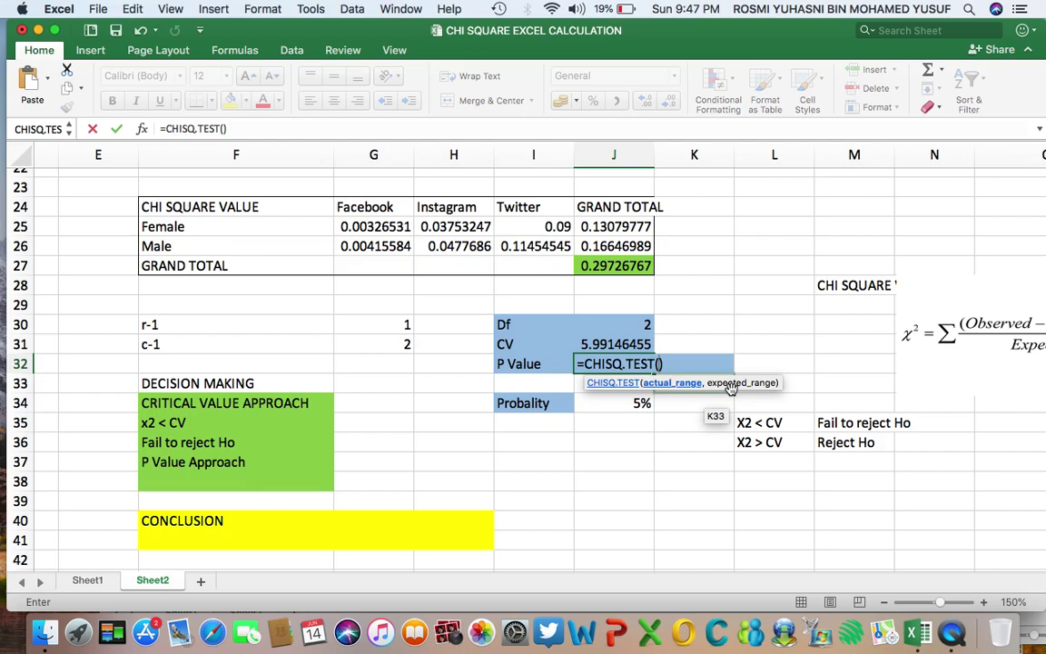
scroll(664, 423, up, 5)
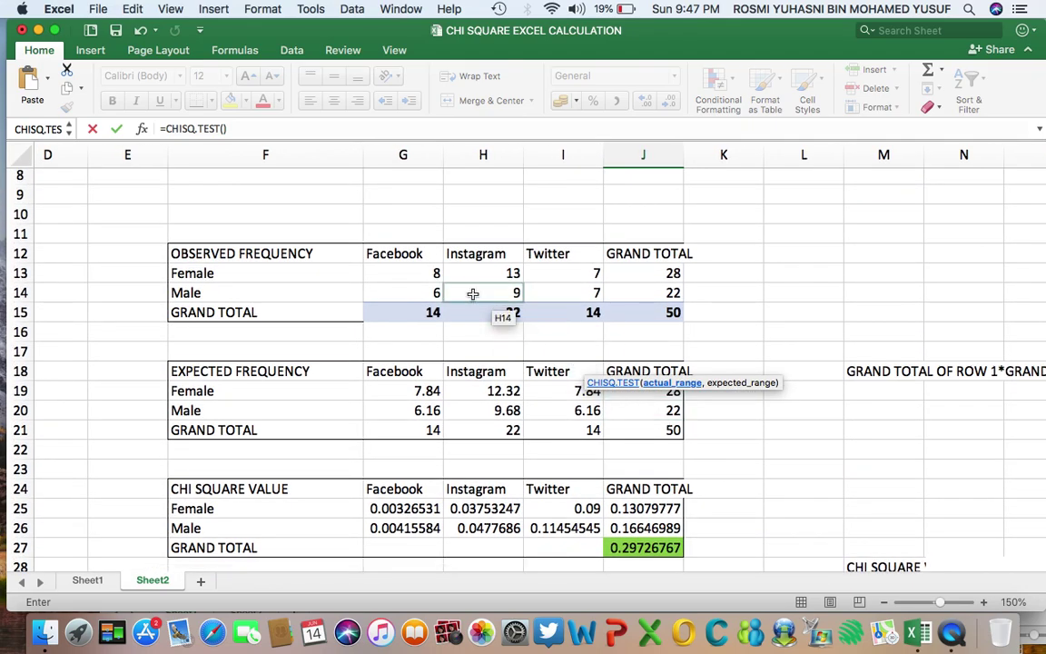
drag(400, 270, 539, 296)
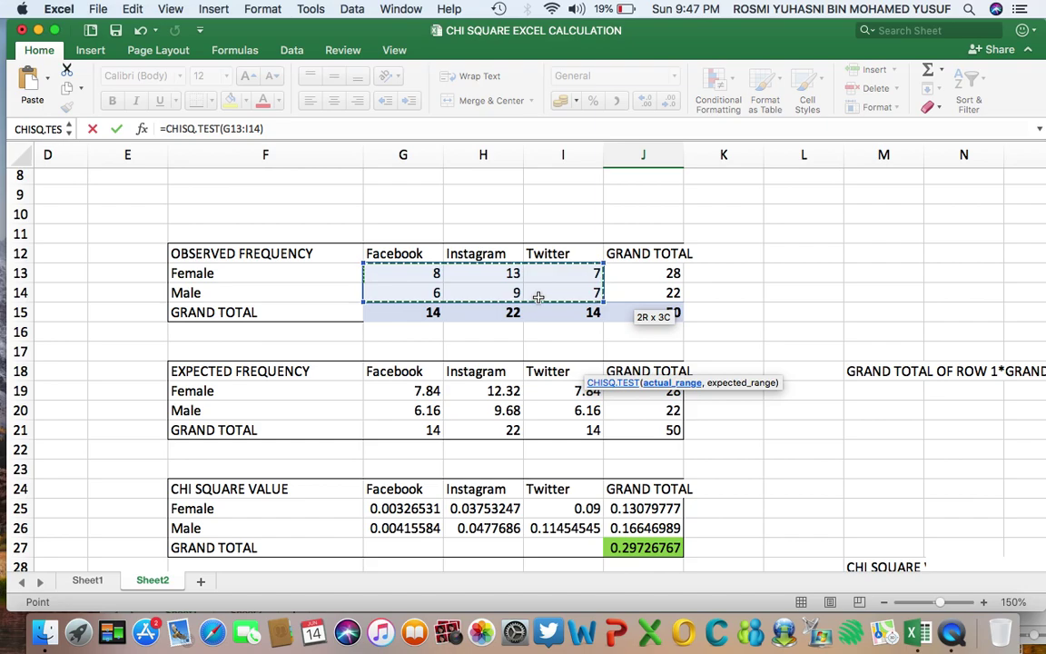
- Complete the CHISQ.TEST formula in J32 with the expected frequencies G19:I20 as the expected range
scroll(540, 298, down, 5)
scroll(513, 408, right, 2)
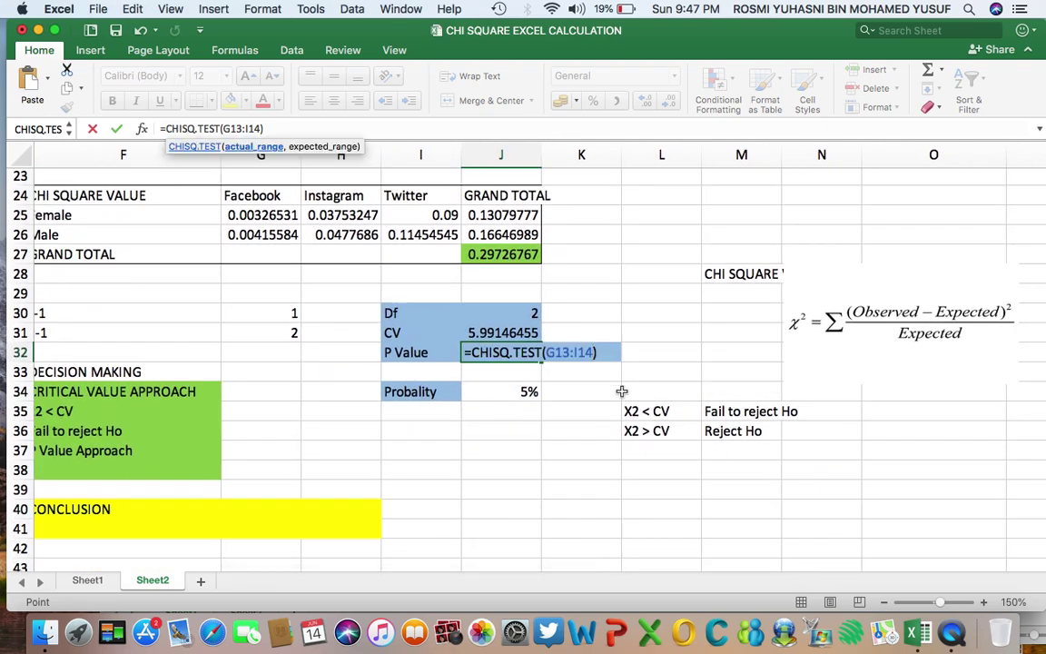
text(,)
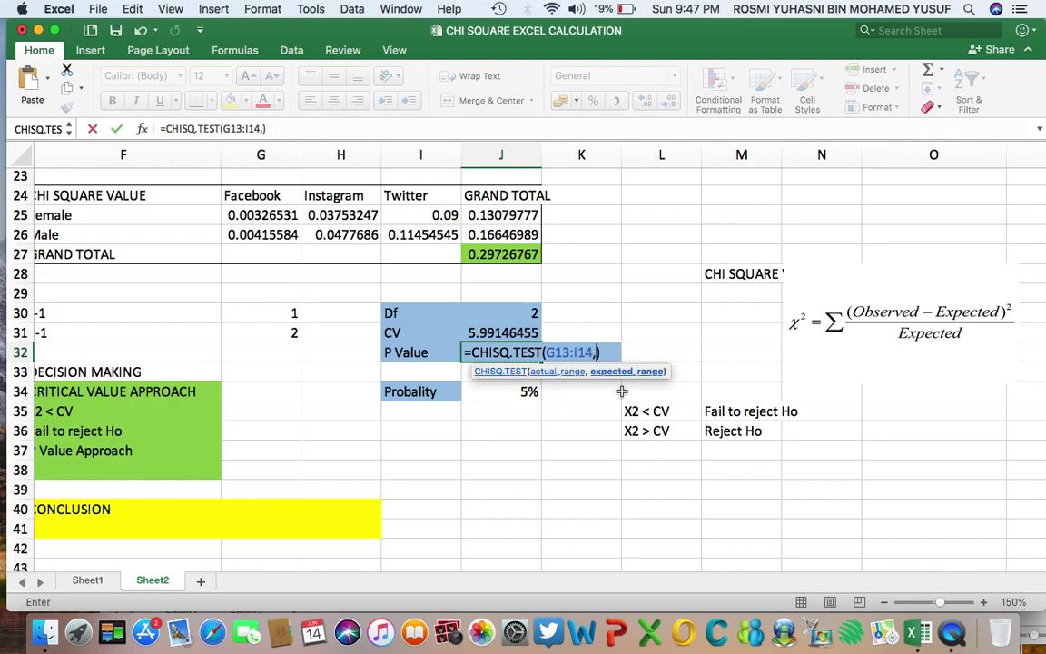
scroll(371, 325, up, 3)
scroll(371, 325, up, 4)
scroll(370, 325, left, 1)
drag(356, 344, 502, 375)
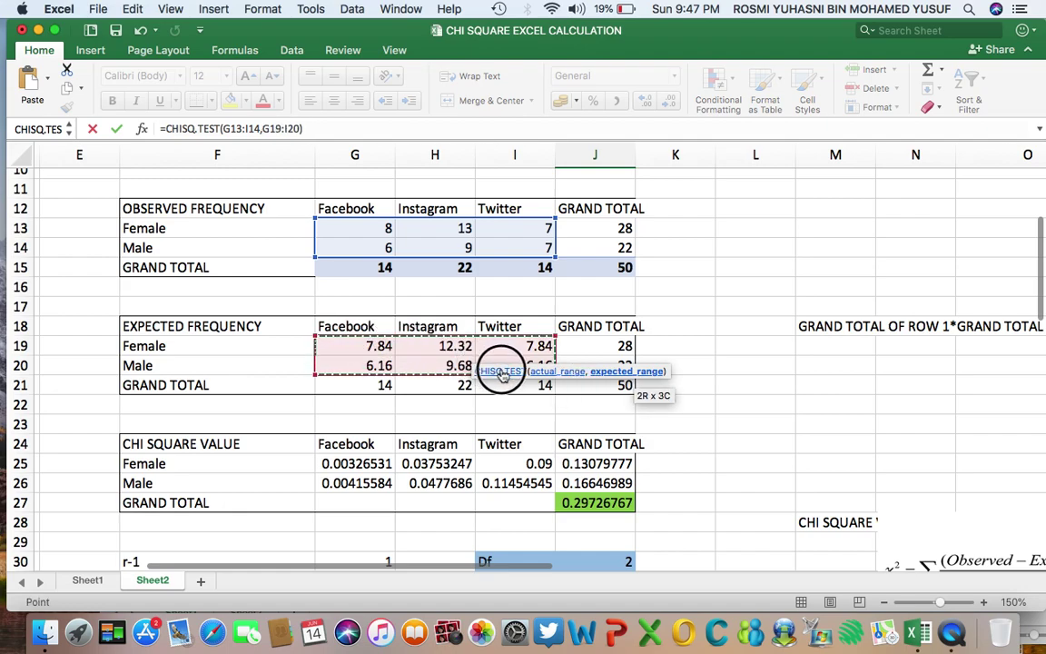
scroll(752, 498, down, 5)
scroll(752, 497, right, 1)
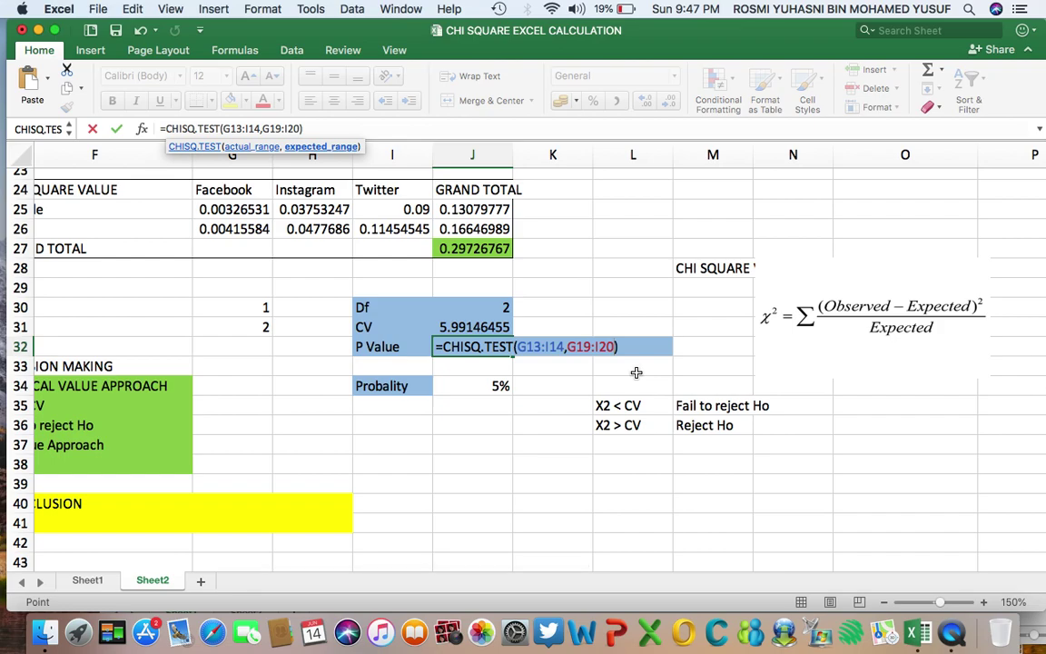
key(Return)
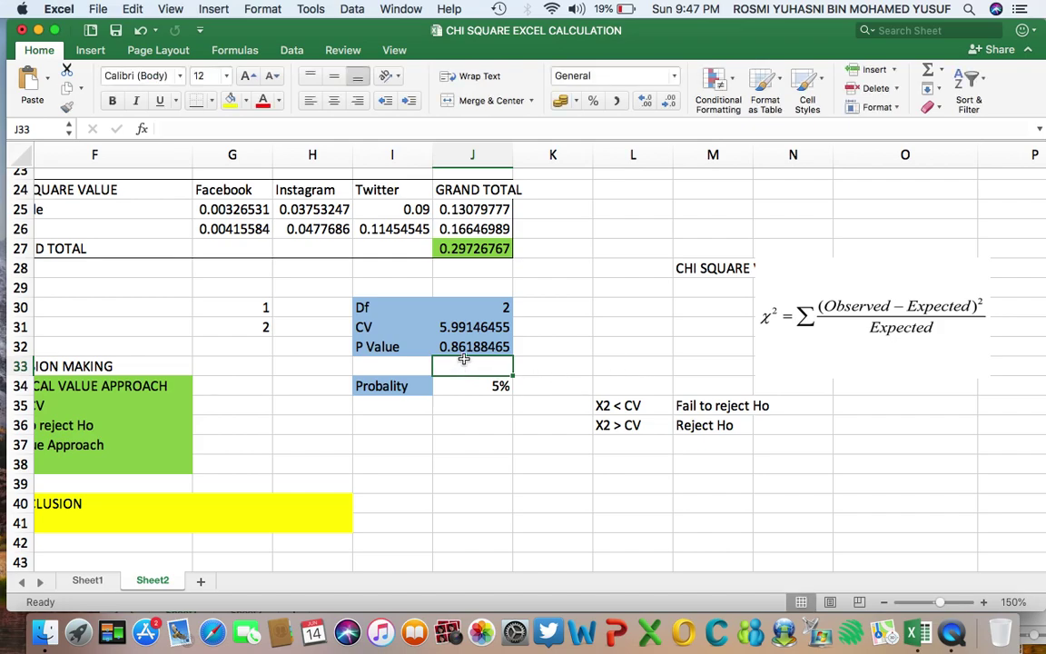
- Note the first p-value rule, "P value < sigma" in L39 and "reject Ho" in M39, widening column L to fit
scroll(463, 361, left, 3)
scroll(463, 360, down, 3)
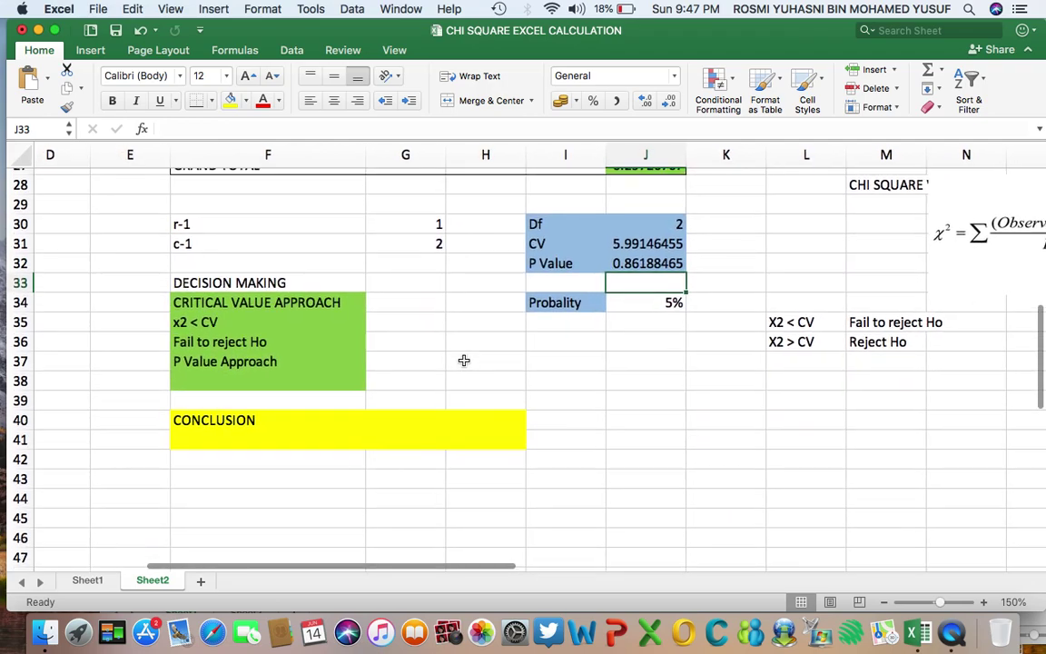
scroll(463, 360, right, 1)
scroll(464, 360, up, 1)
click(727, 424)
text(P value)
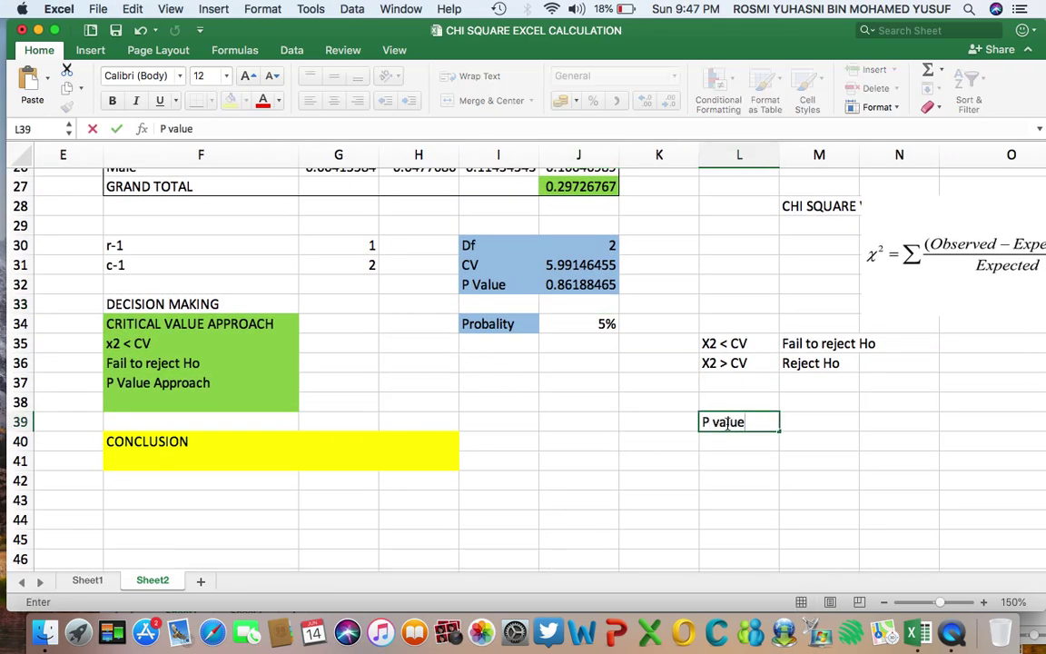
text( < sigma)
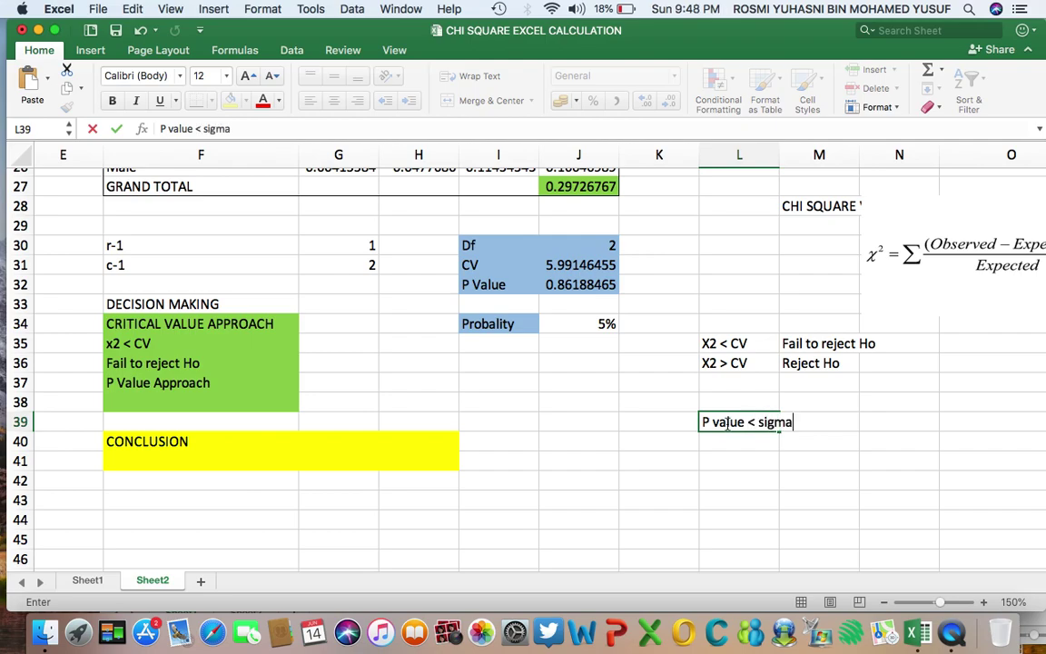
click(801, 478)
click(823, 427)
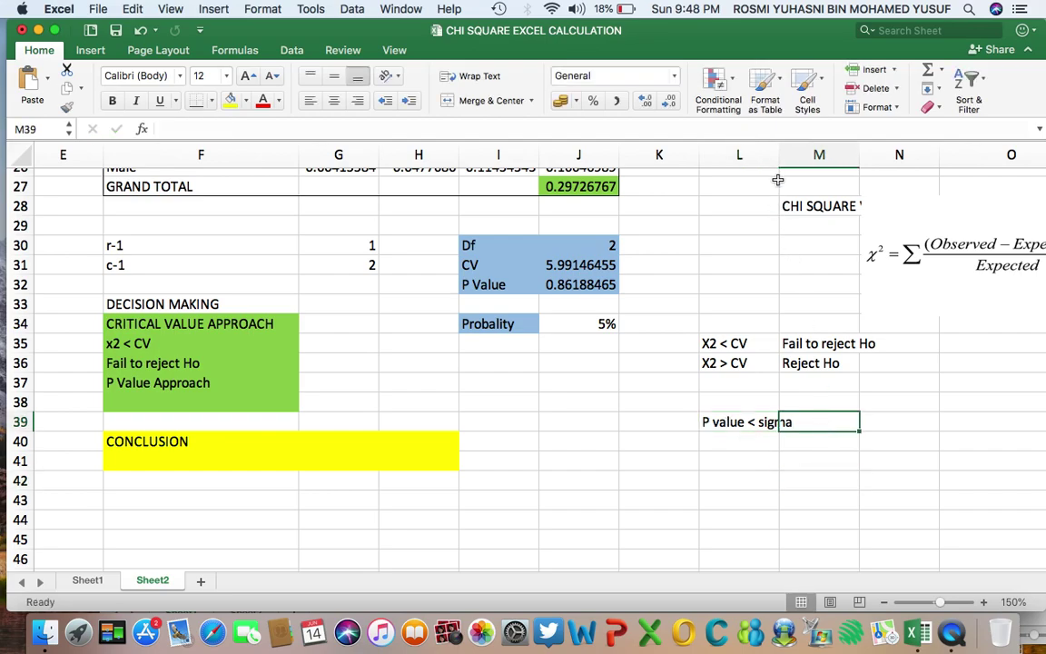
drag(779, 155, 803, 154)
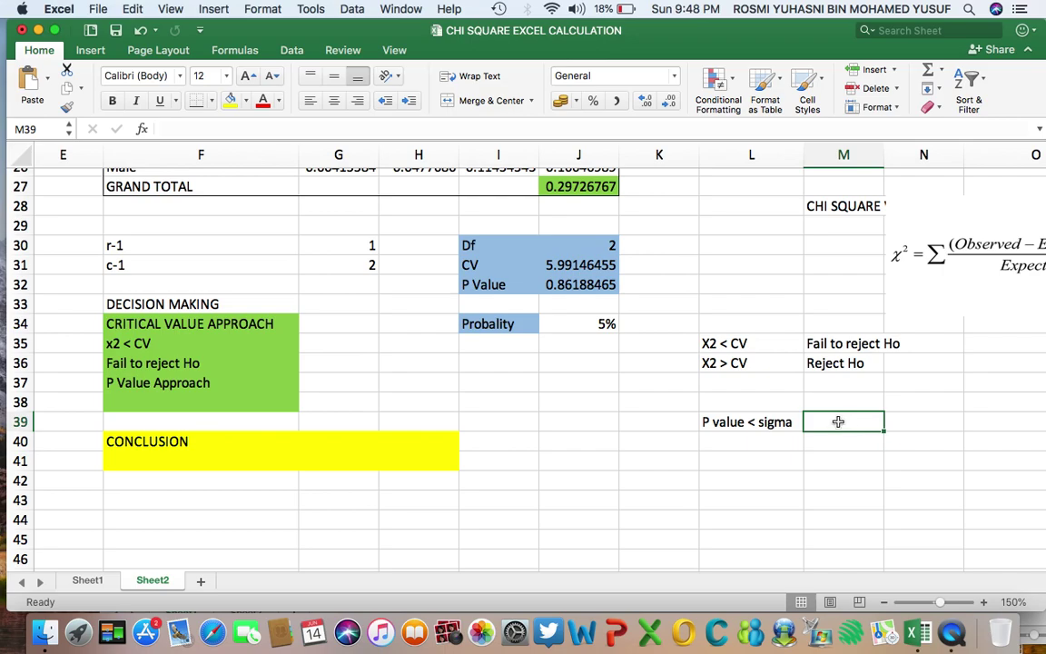
text(reject Ho)
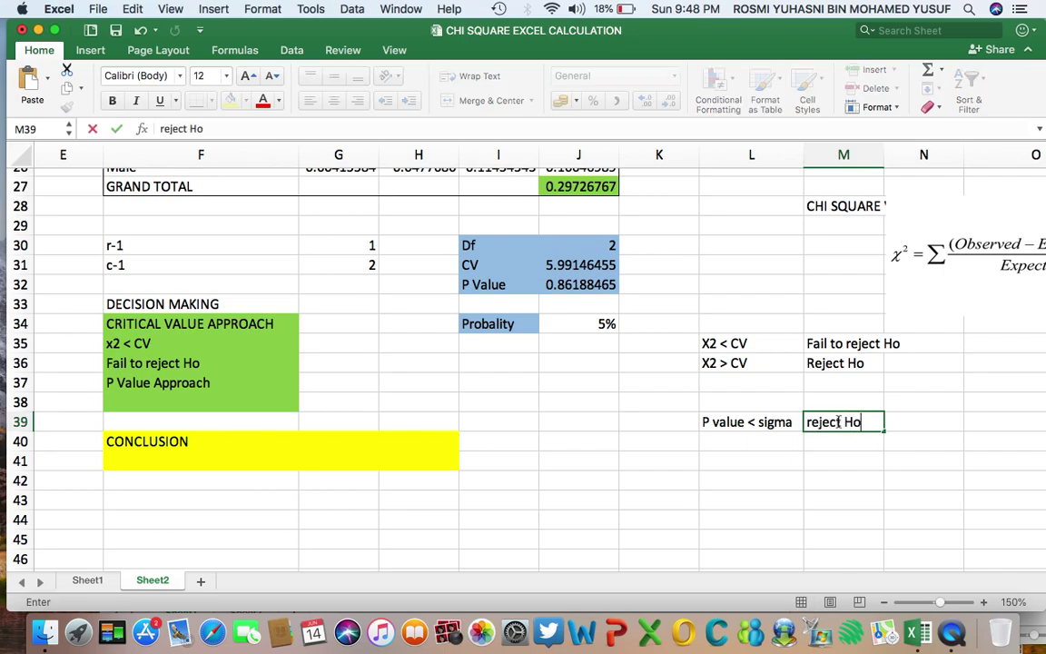
- Add the opposite p-value rule below it: "P value > sigma" in cell L40 and "Fail to reject Ho" in M40
click(744, 446)
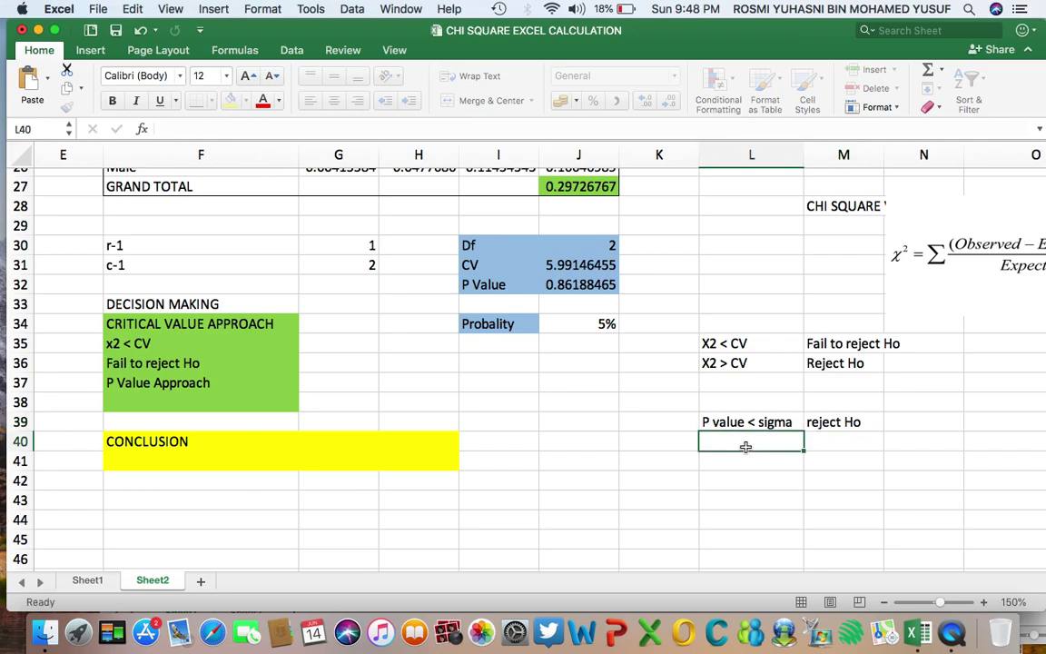
text(P)
click(747, 445)
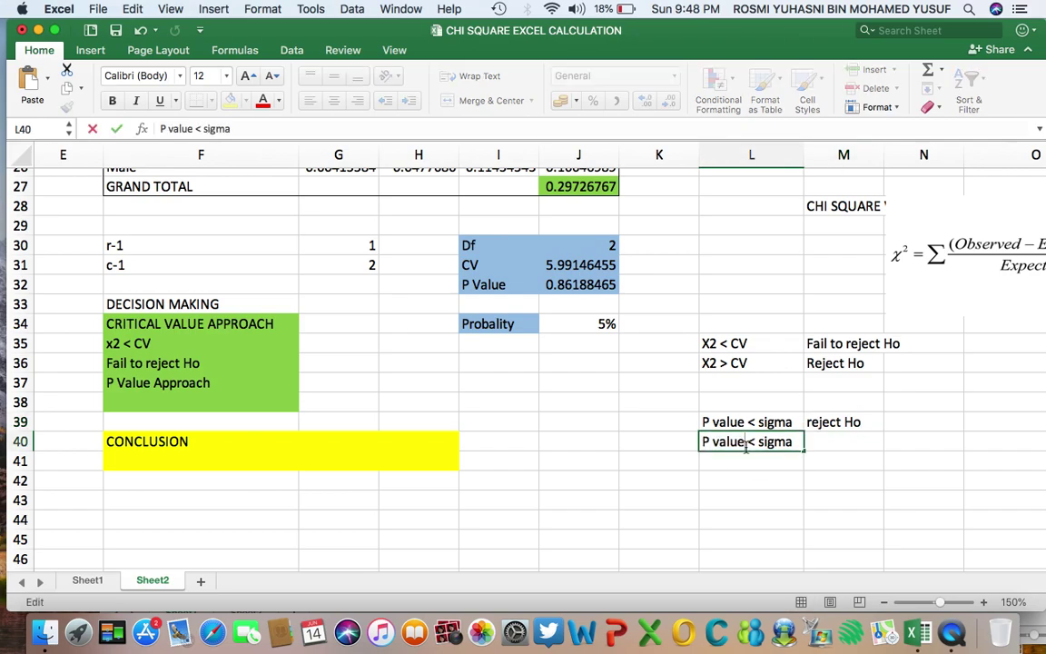
key(BackSpace)
key(BackSpace)
key(BackSpace)
key(BackSpace)
key(BackSpace)
key(BackSpace)
key(BackSpace)
text(> sigma)
click(852, 444)
text(Fail to reject Ho)
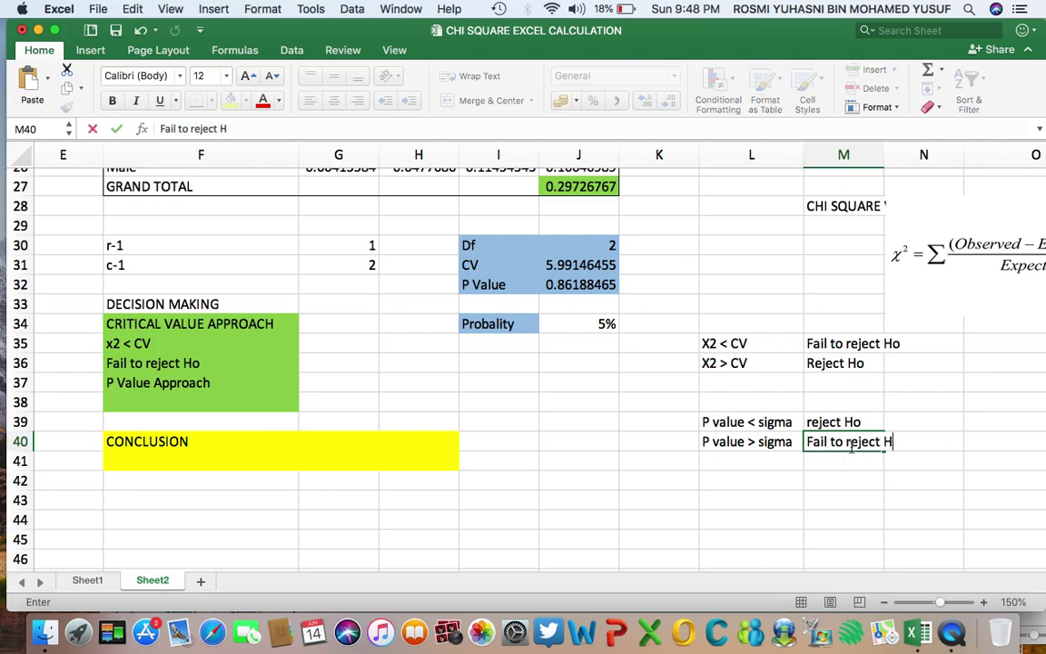
click(731, 483)
- Correct the spelling of the label in cell I34 to "Probability"
scroll(650, 423, up, 3)
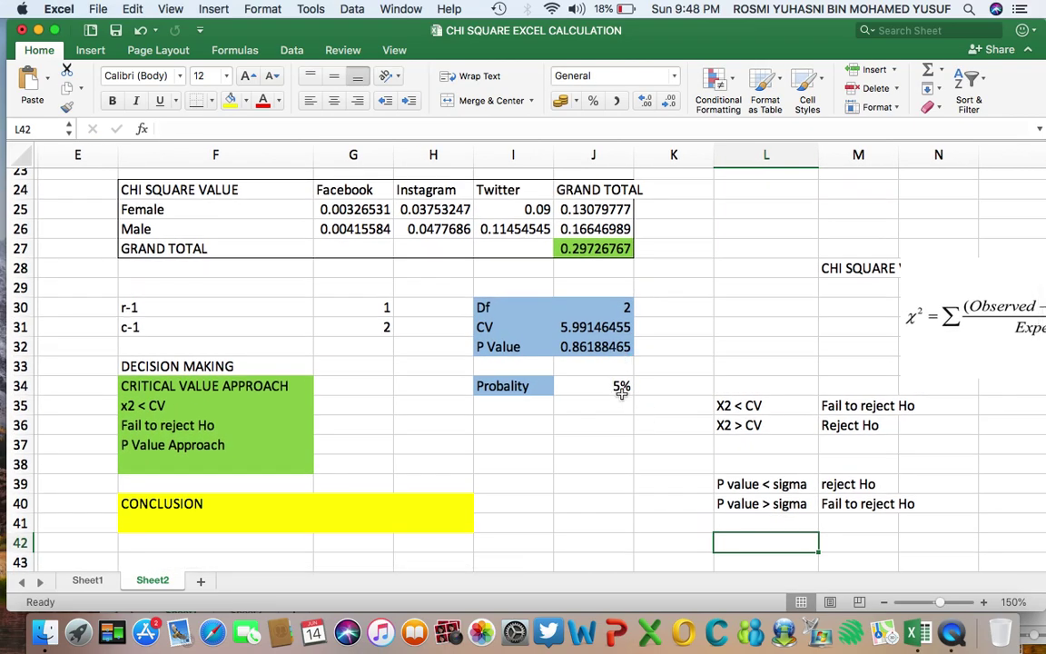
double_click(542, 385)
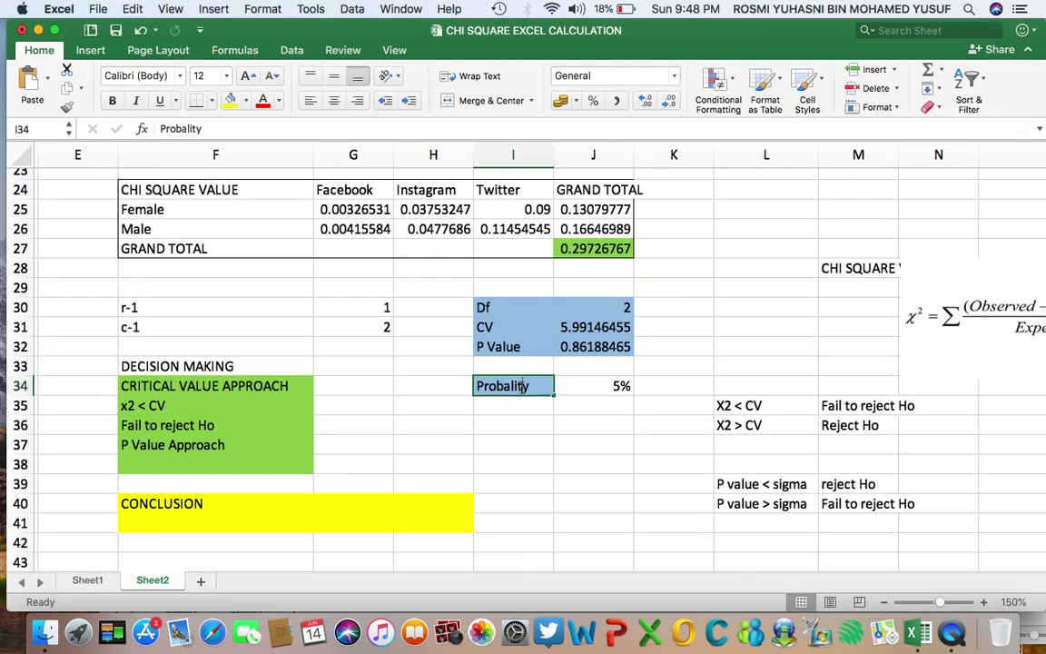
key(BackSpace)
key(BackSpace)
key(BackSpace)
text(bility)
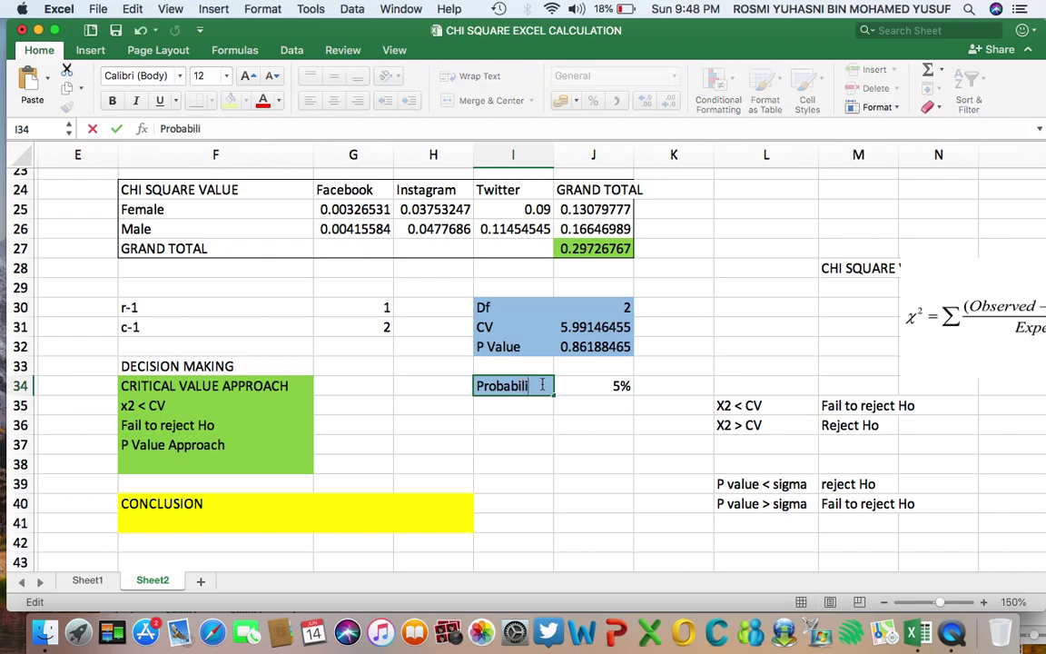
click(520, 442)
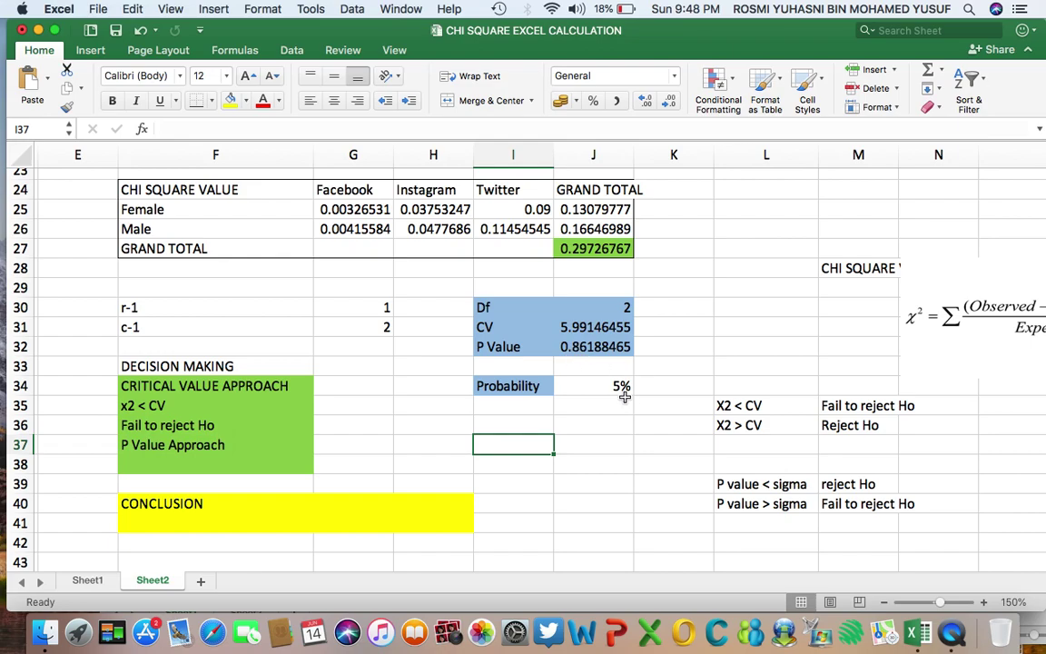
- Fill in the P Value Approach decision with "P Value > Sigma" in cell F38 and "Fail to reject Ho" in F39
click(138, 466)
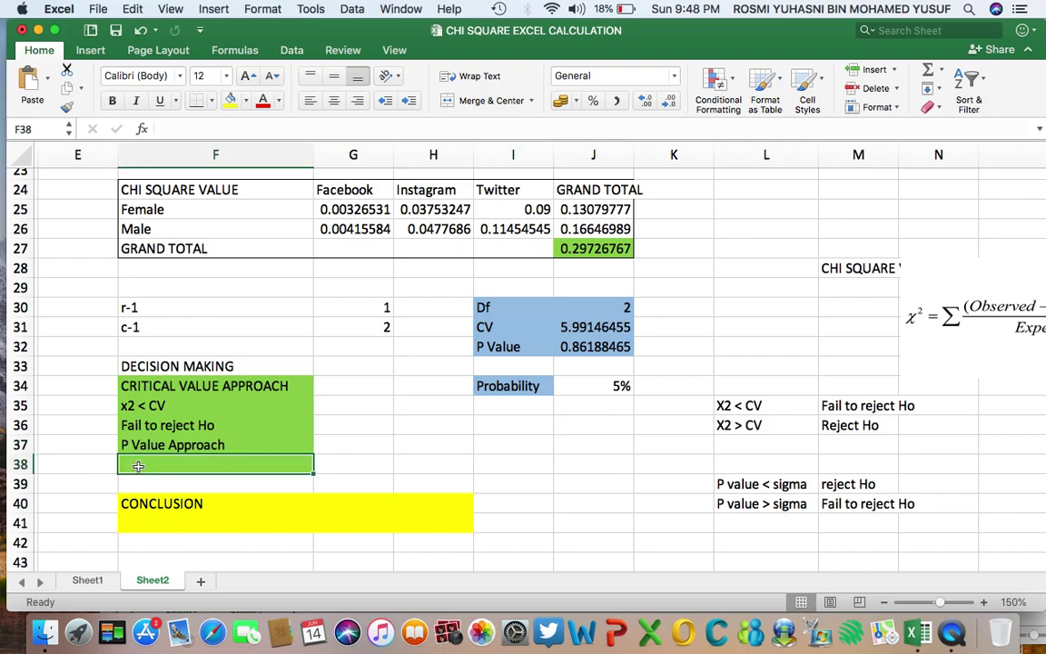
text(P Value)
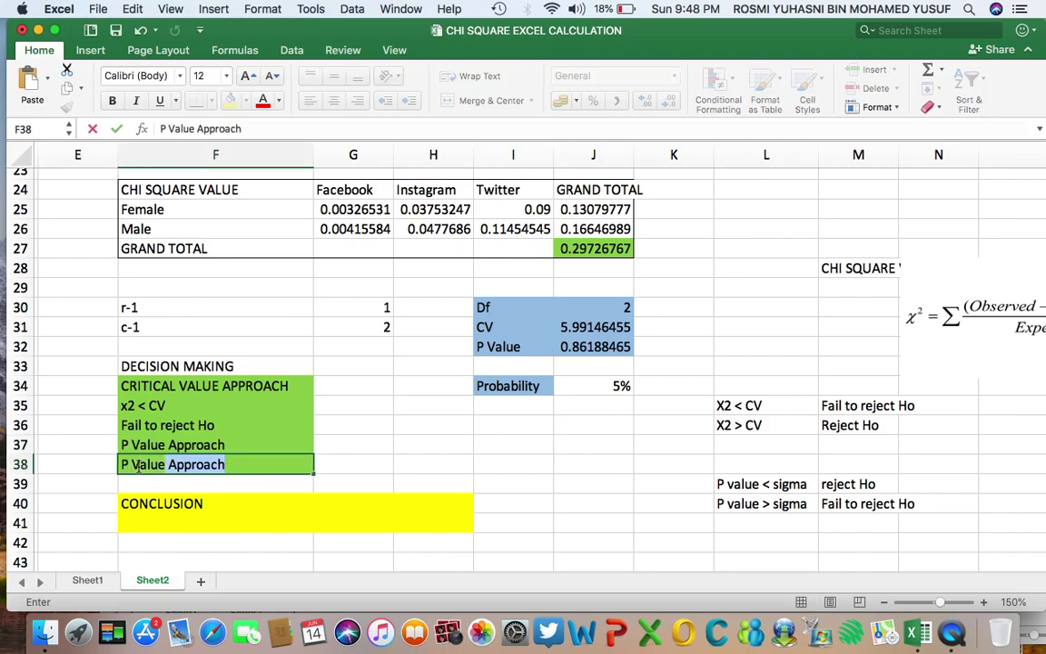
text( >)
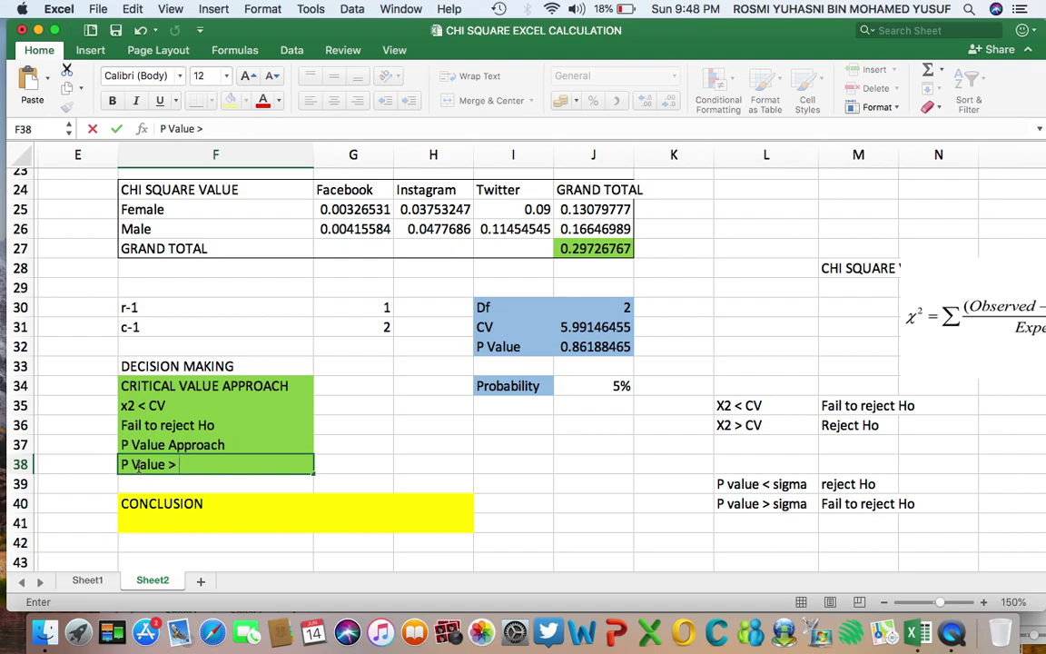
text( Sigma)
key(Return)
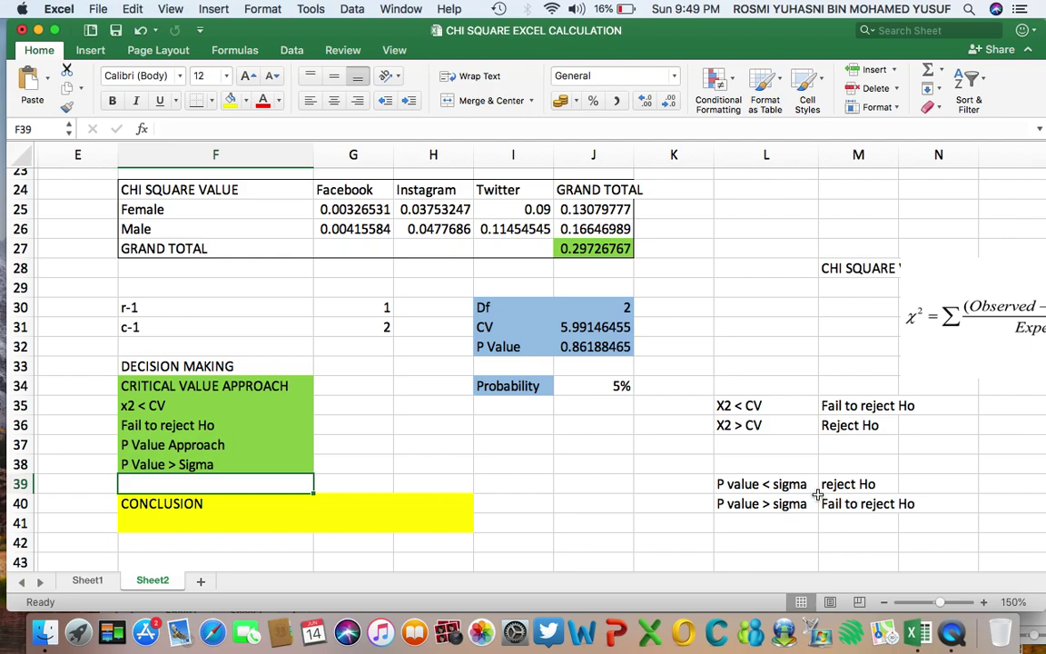
text(Fail to reject Ho)
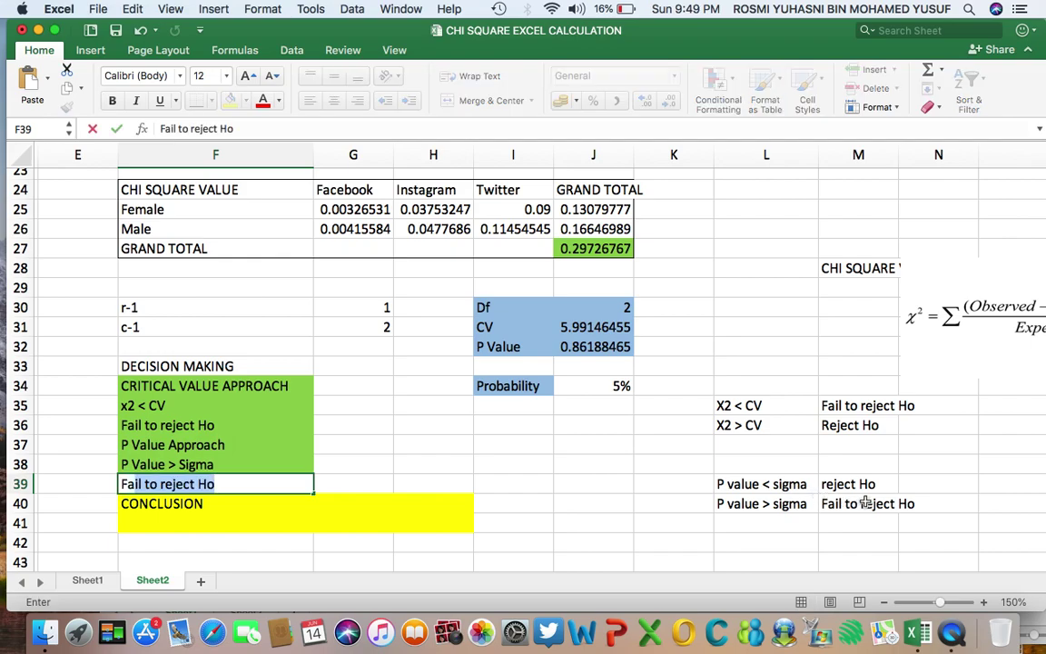
key(Return)
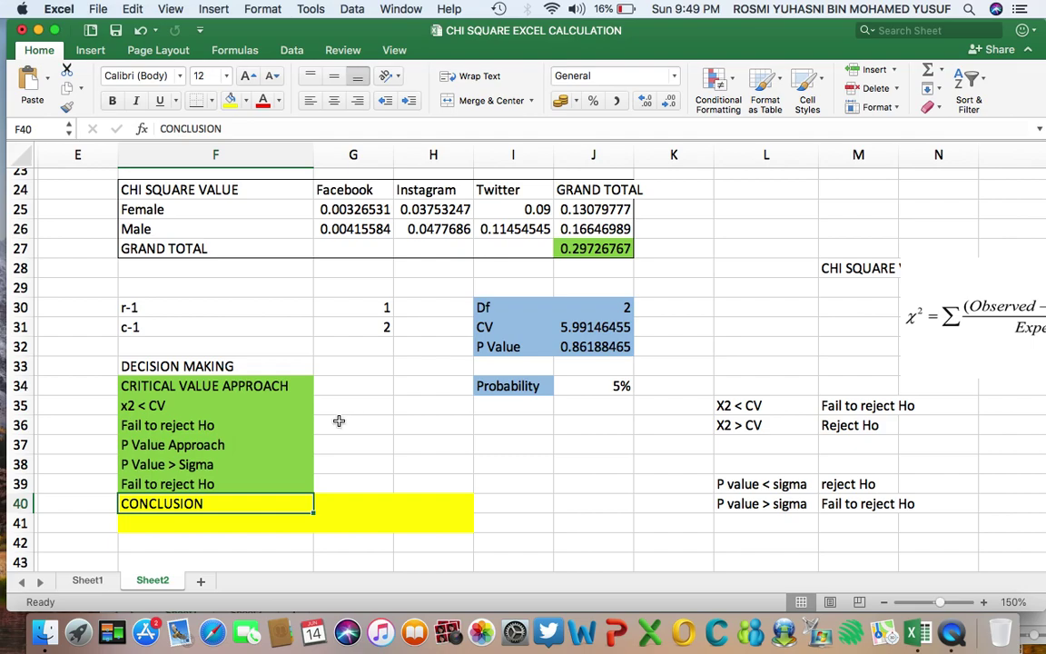
- Review the research question and the Ho and H1 hypotheses in the first rows of the sheet
scroll(263, 502, left, 5)
scroll(263, 502, up, 10)
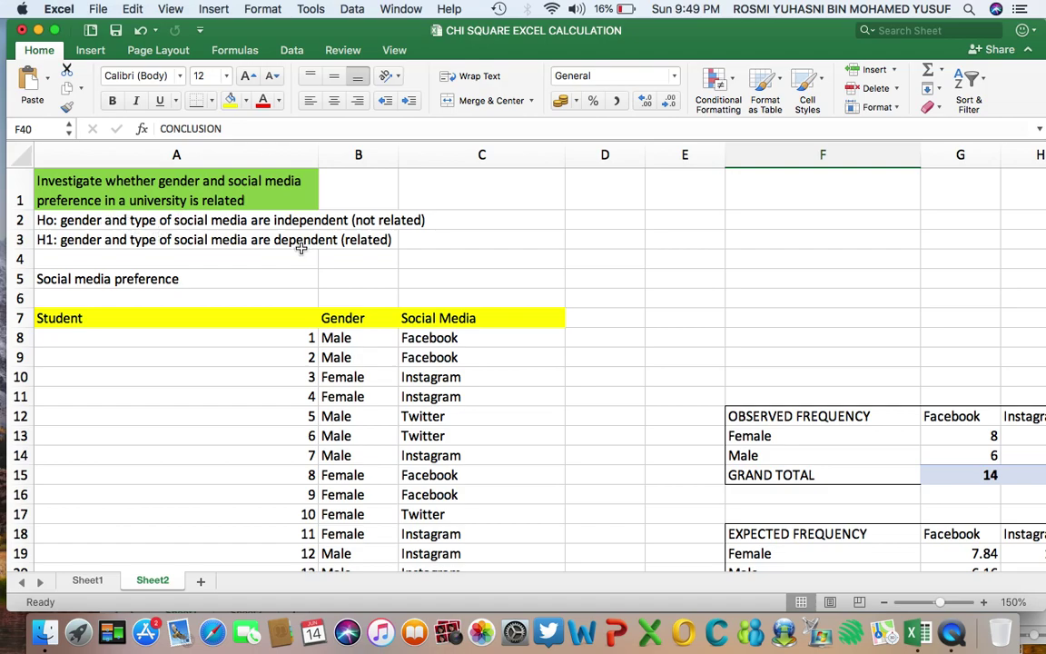
scroll(300, 246, down, 10)
scroll(300, 245, right, 1)
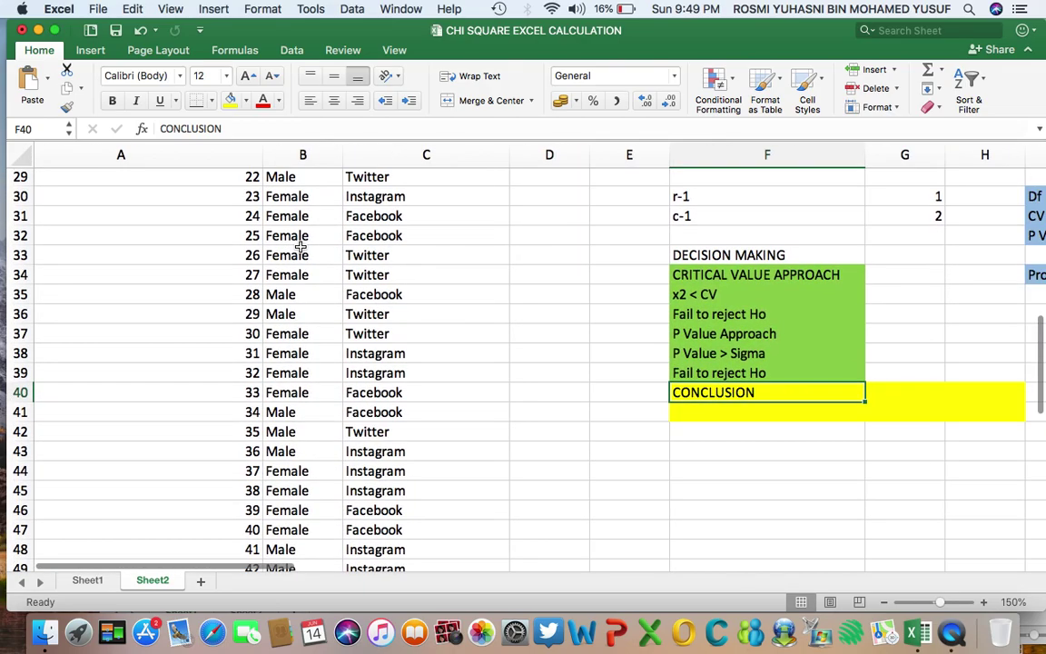
scroll(299, 247, up, 12)
scroll(300, 246, up, 1)
scroll(300, 246, left, 1)
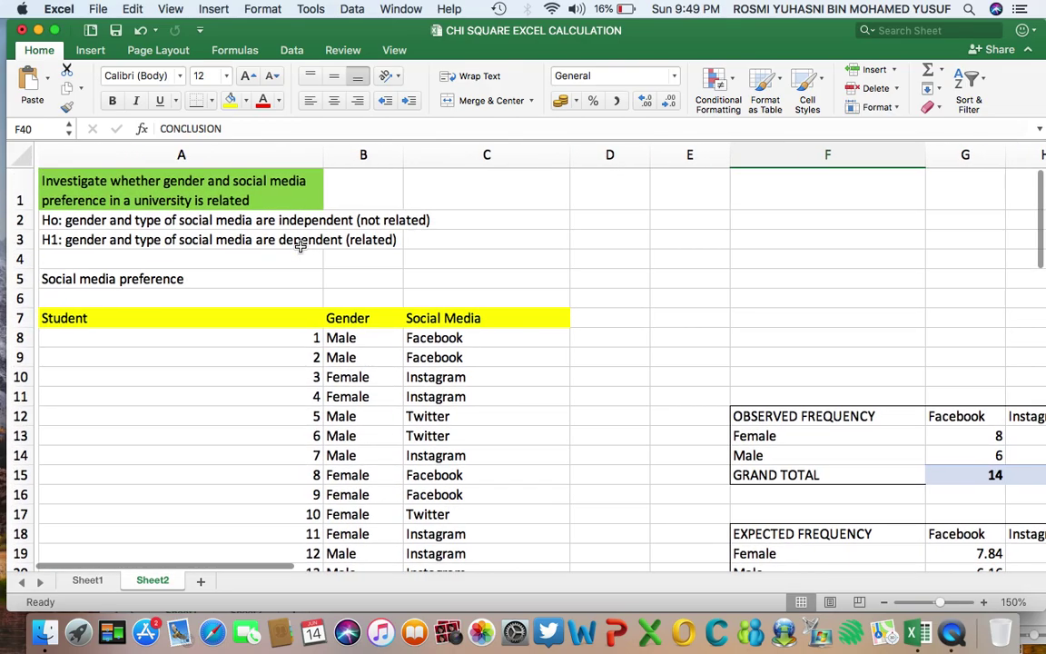
- Write the conclusion "Gender and social media are NOT related" in cell F41
scroll(300, 246, down, 10)
scroll(300, 245, right, 3)
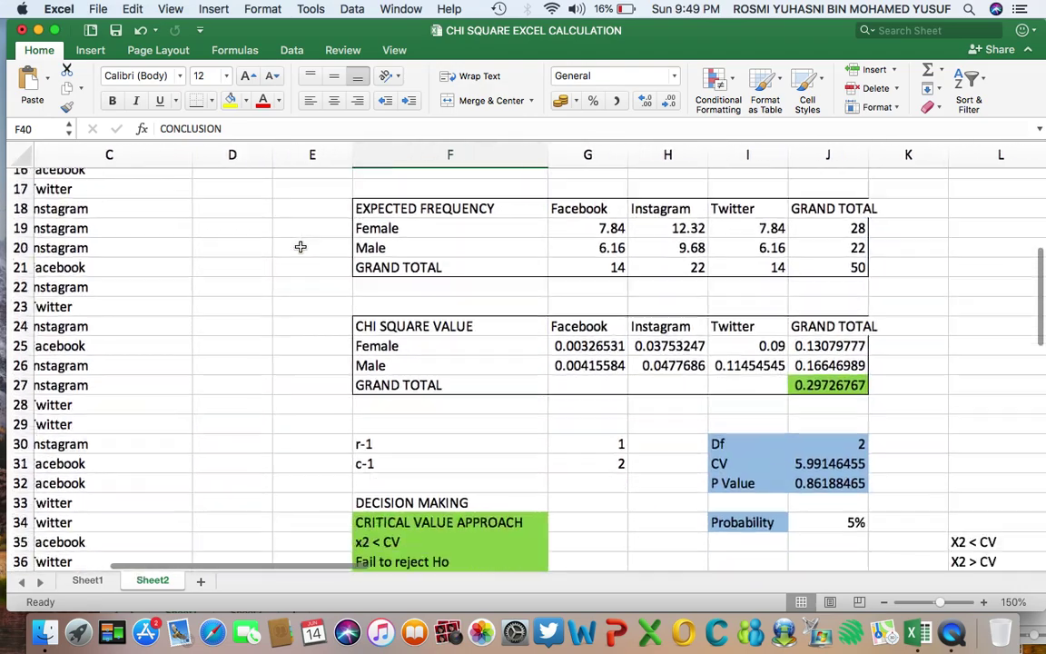
click(402, 385)
text(Gender and socia)
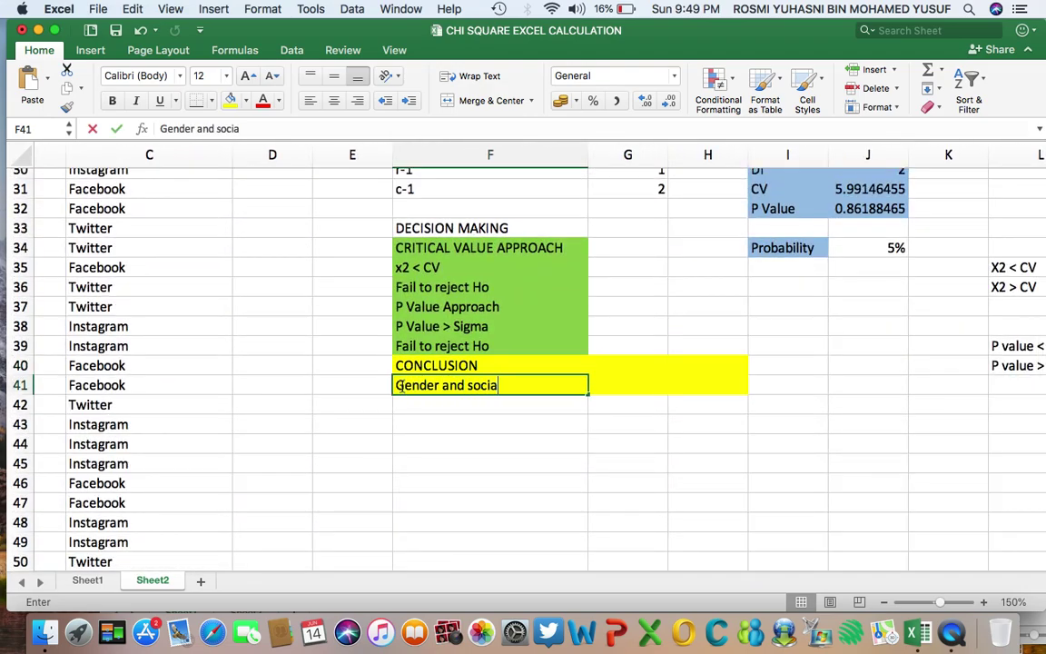
text(l media a)
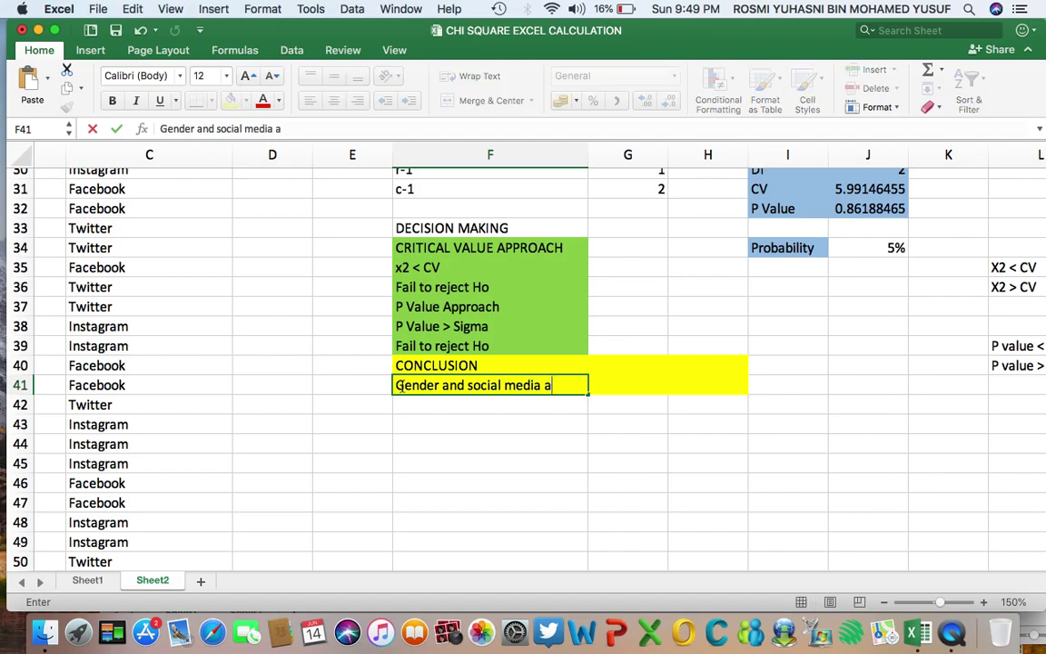
text(re NOT)
scroll(273, 320, up, 10)
scroll(273, 319, left, 3)
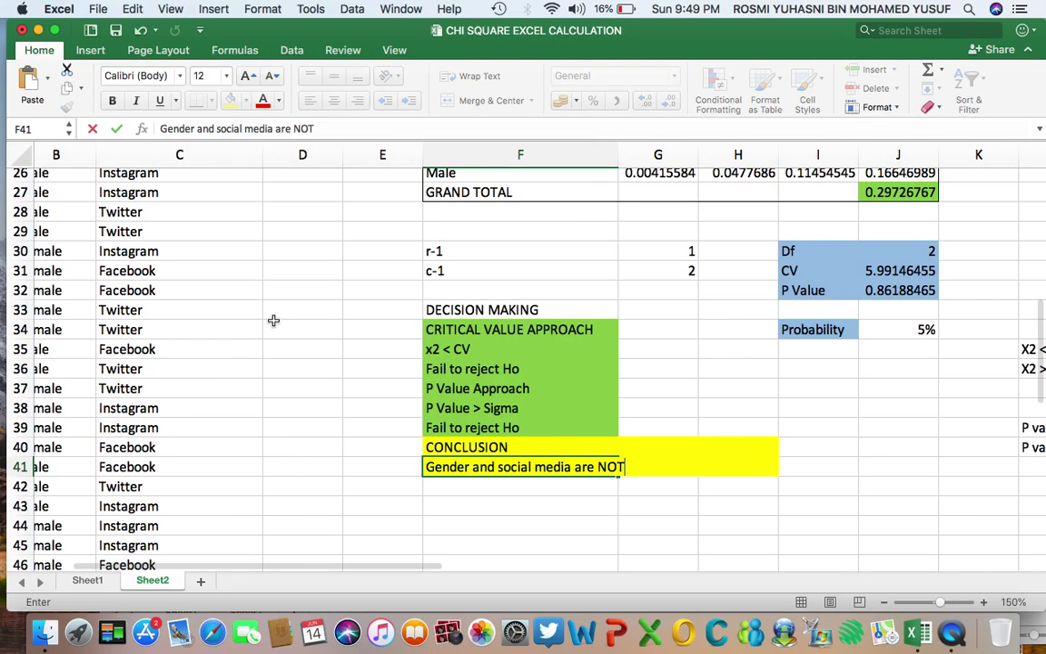
scroll(273, 320, down, 10)
scroll(273, 320, right, 2)
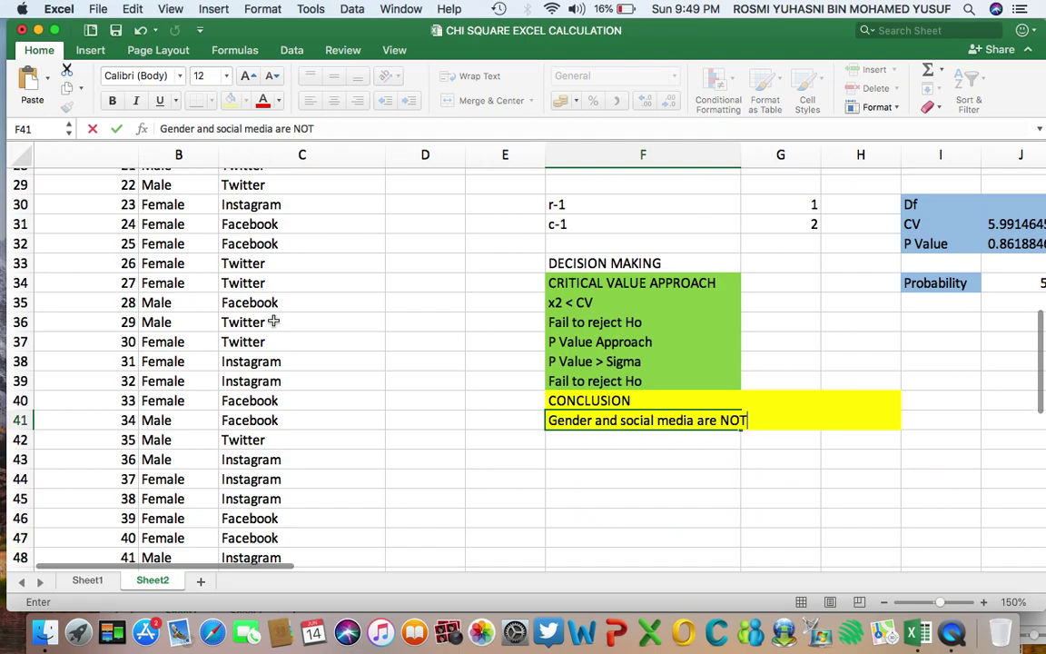
text(related)
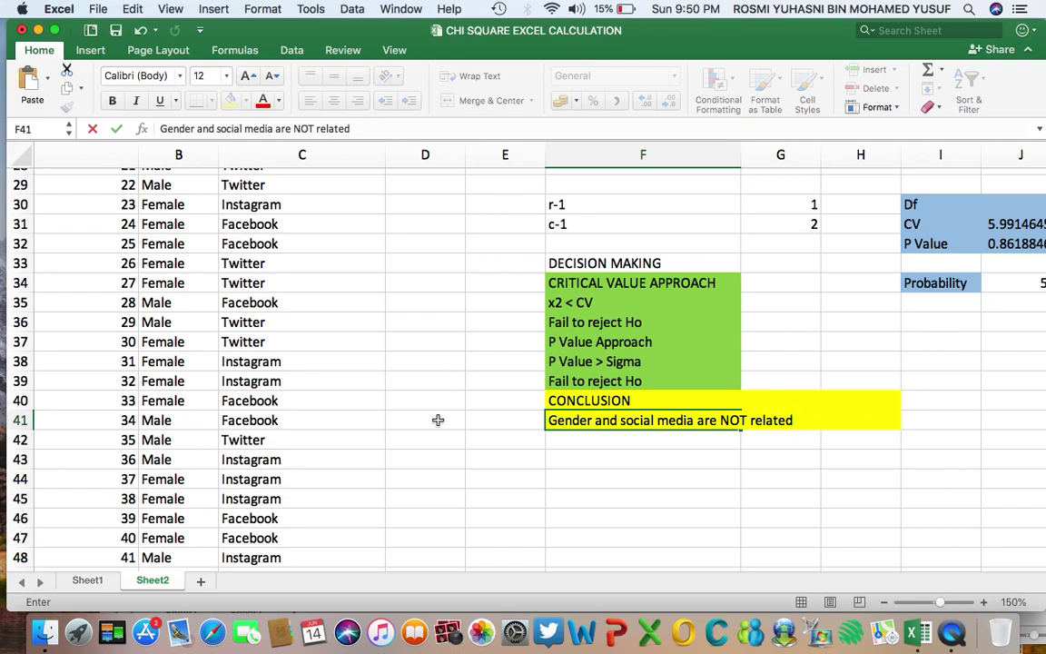
scroll(436, 420, up, 10)
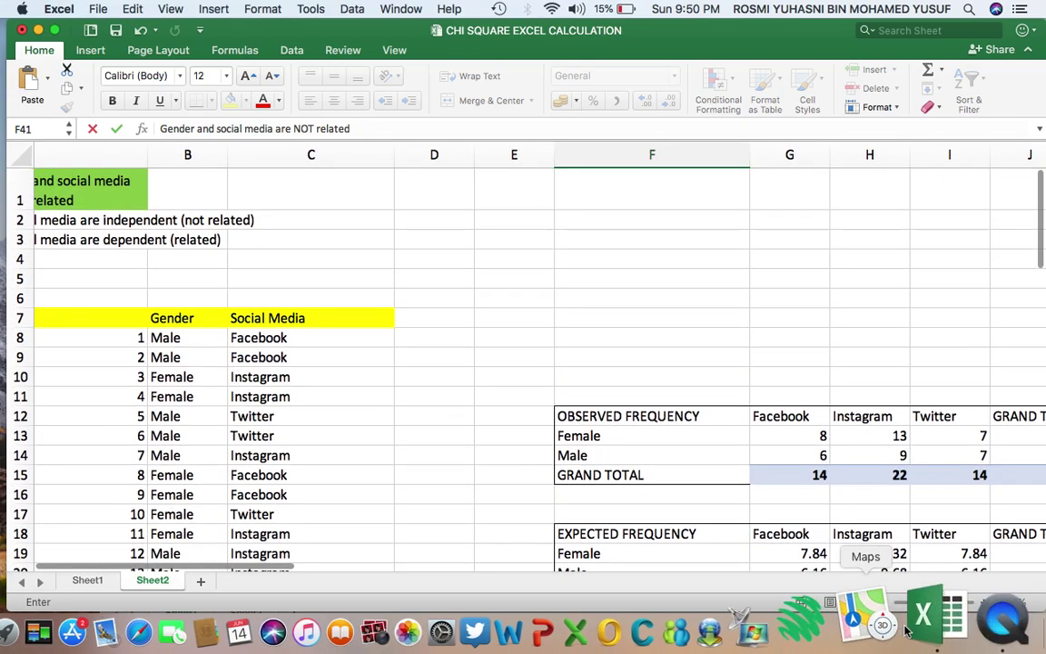
click(953, 606)
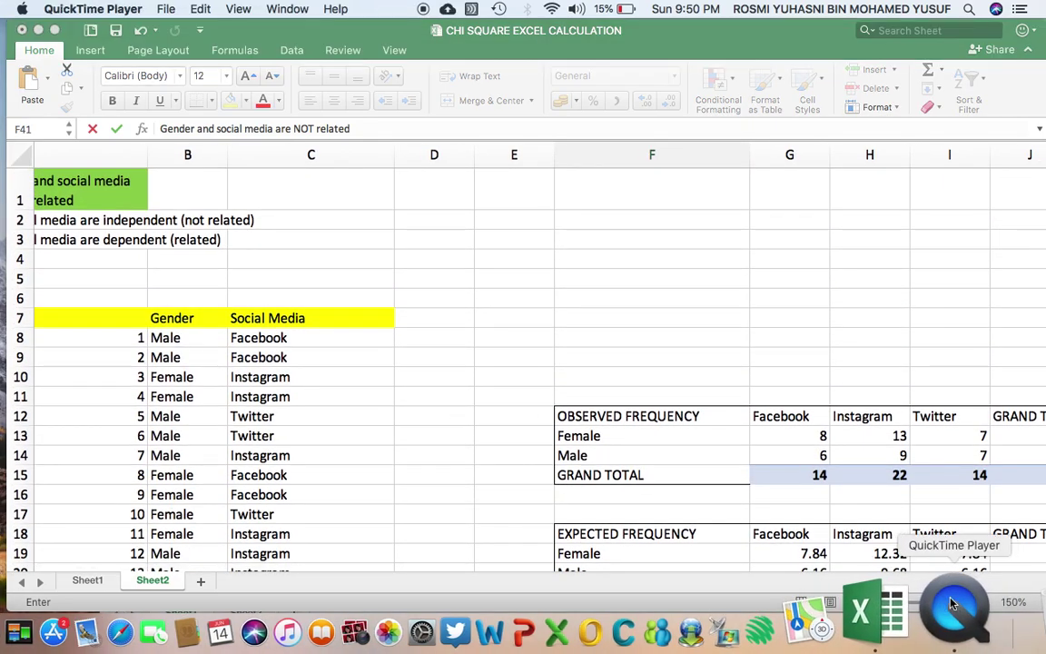